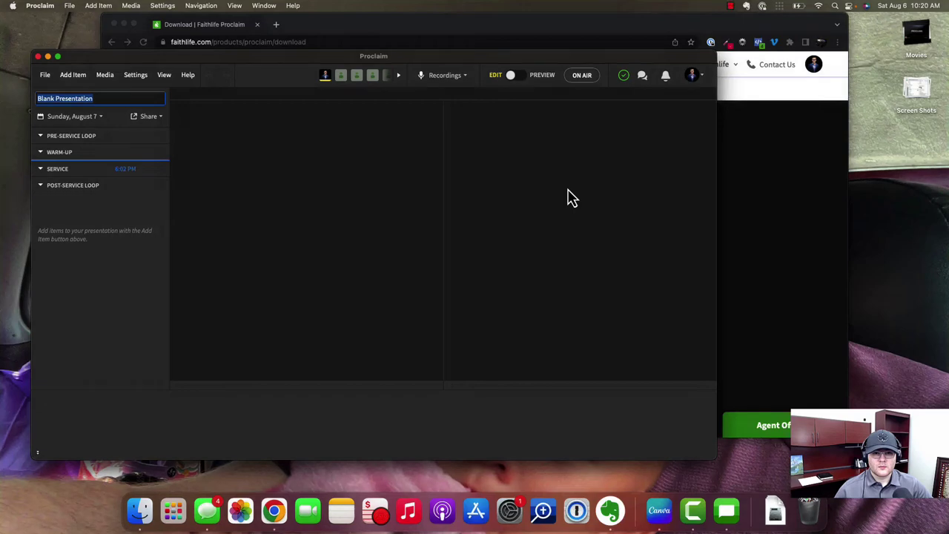
Enlarge the presentation window to fill the screen and view the available new-presentation types.
double_click(464, 66)
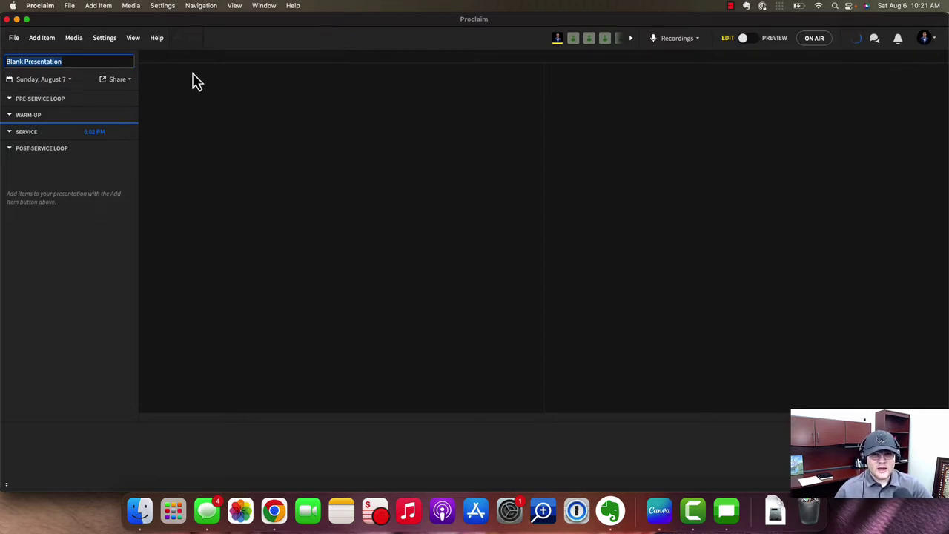
left_click(14, 38)
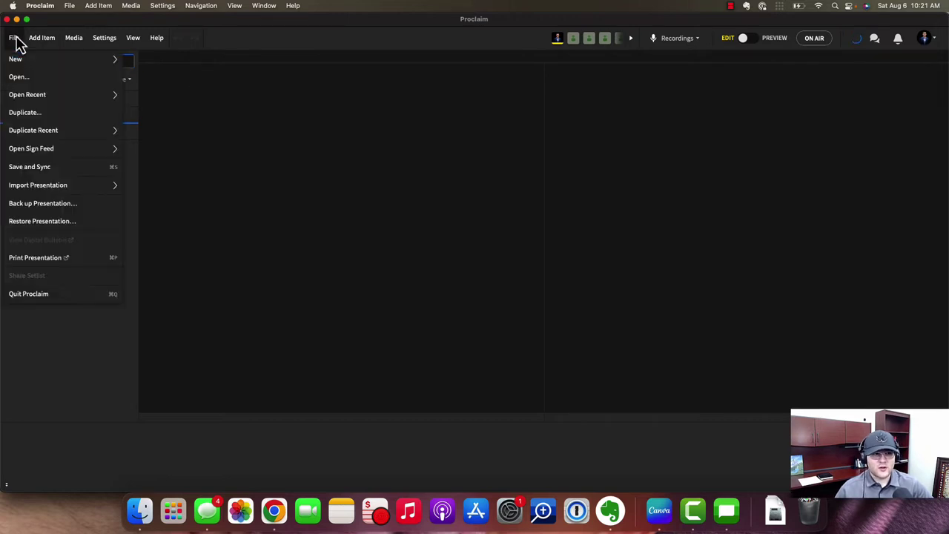
mouse_move(74, 59)
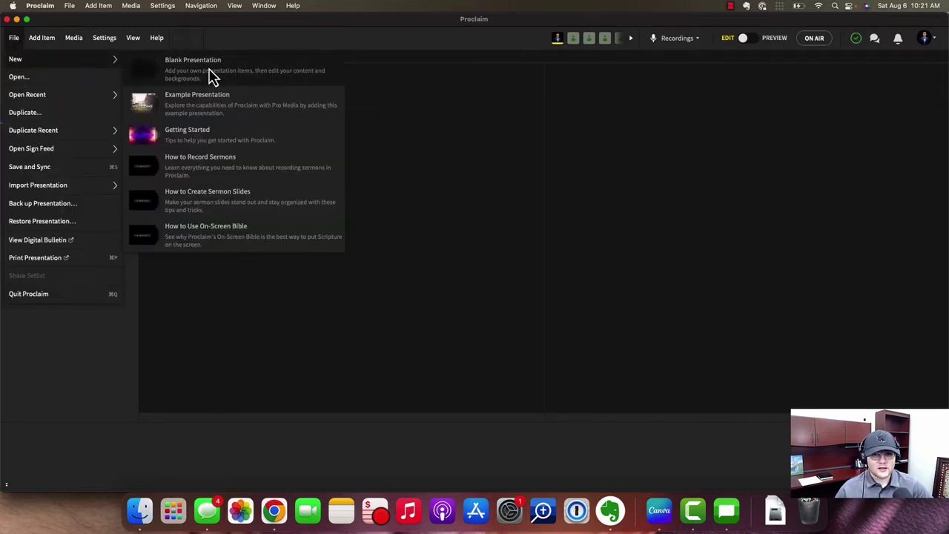
left_click(447, 112)
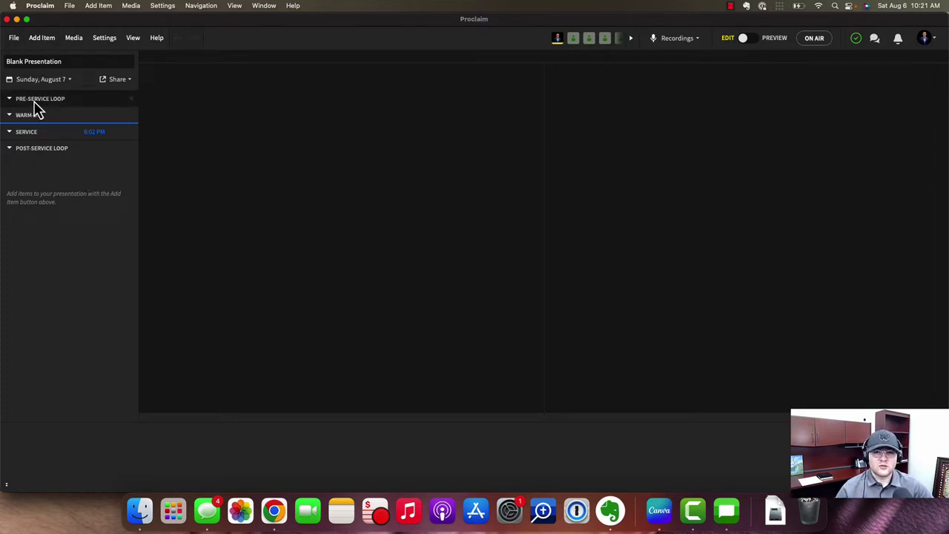
Add an Announcement V2 item to the presentation and move it into the Pre-Service Loop section.
mouse_move(37, 110)
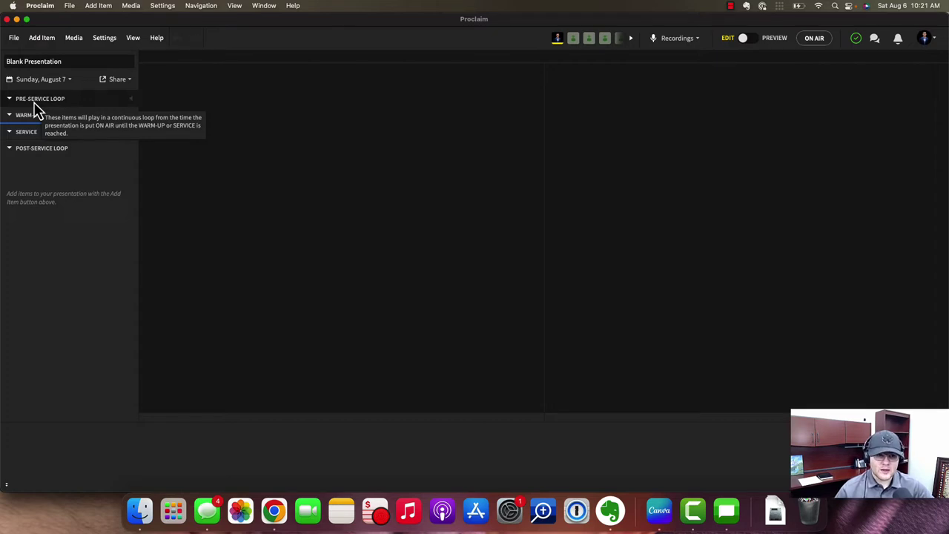
left_click(42, 37)
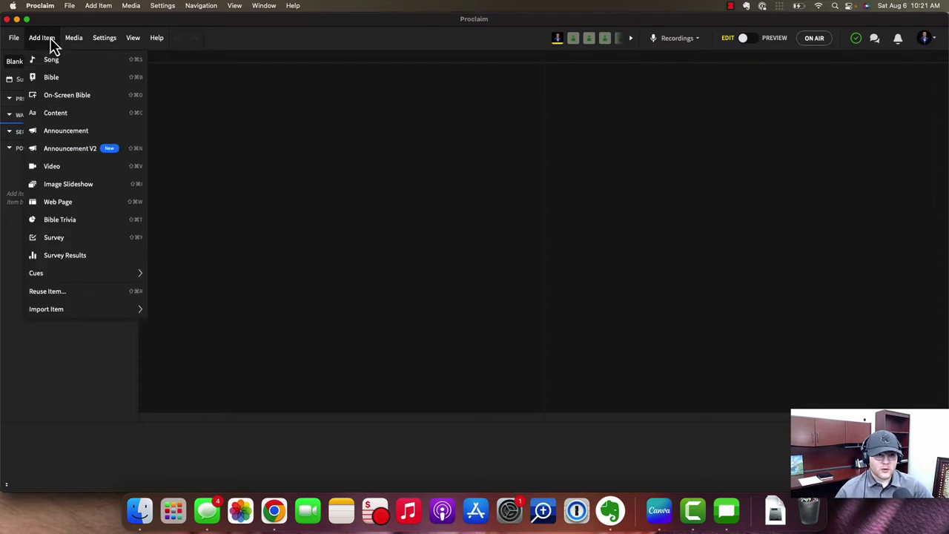
left_click(48, 43)
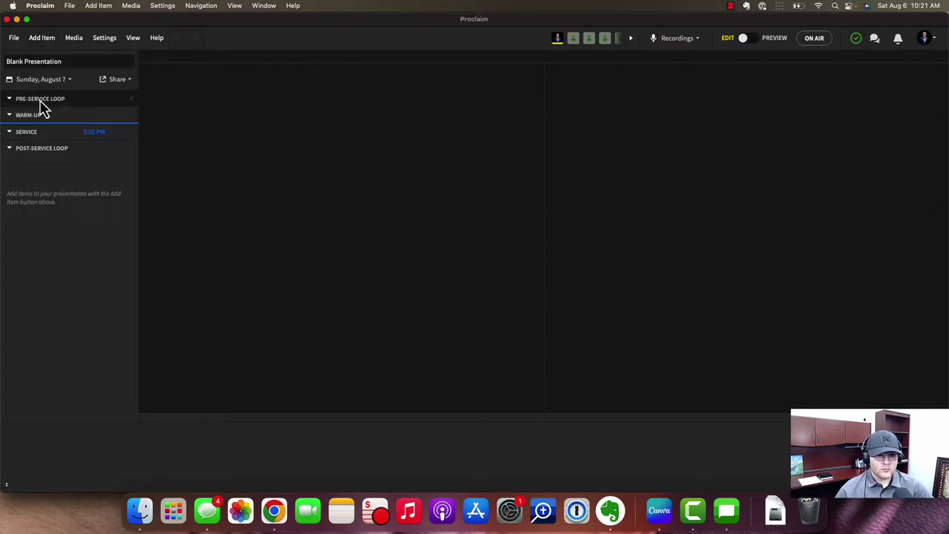
left_click(44, 41)
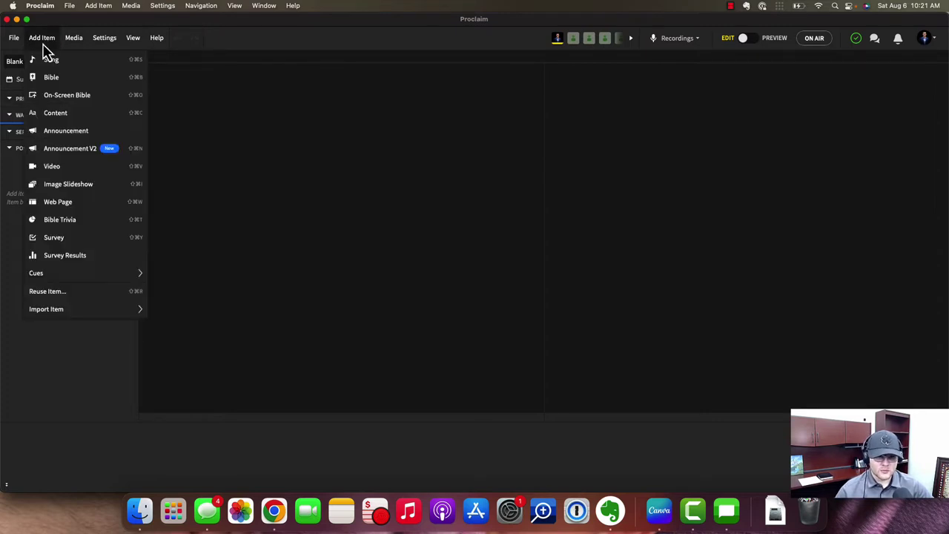
left_click(87, 153)
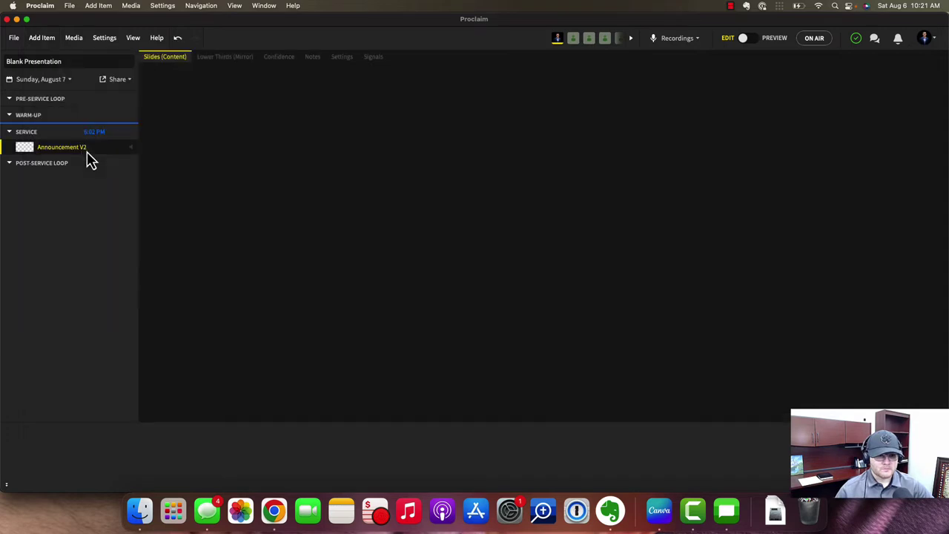
left_click_drag(79, 155, 74, 112)
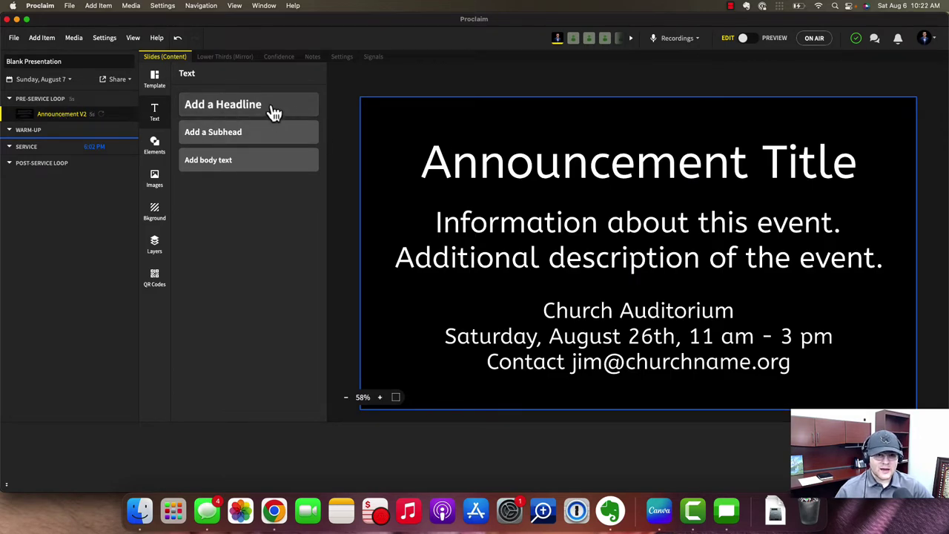
Change the announcement slide's title text to "Business Meeting".
left_click(485, 174)
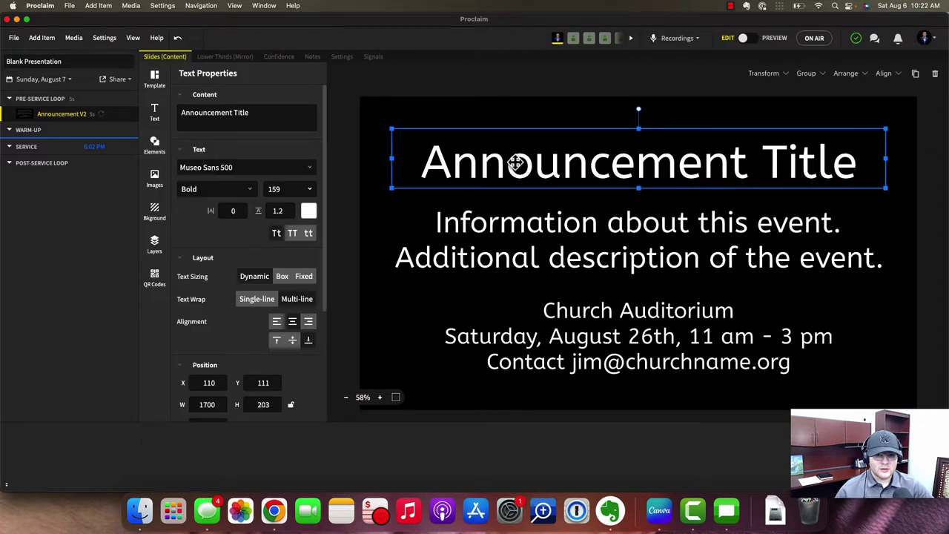
triple_click(241, 115)
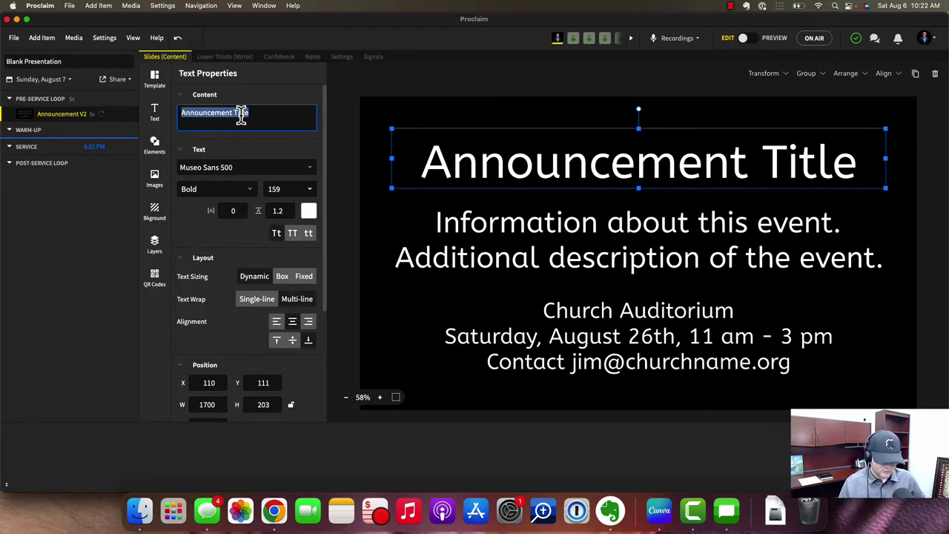
type("Business Meeting")
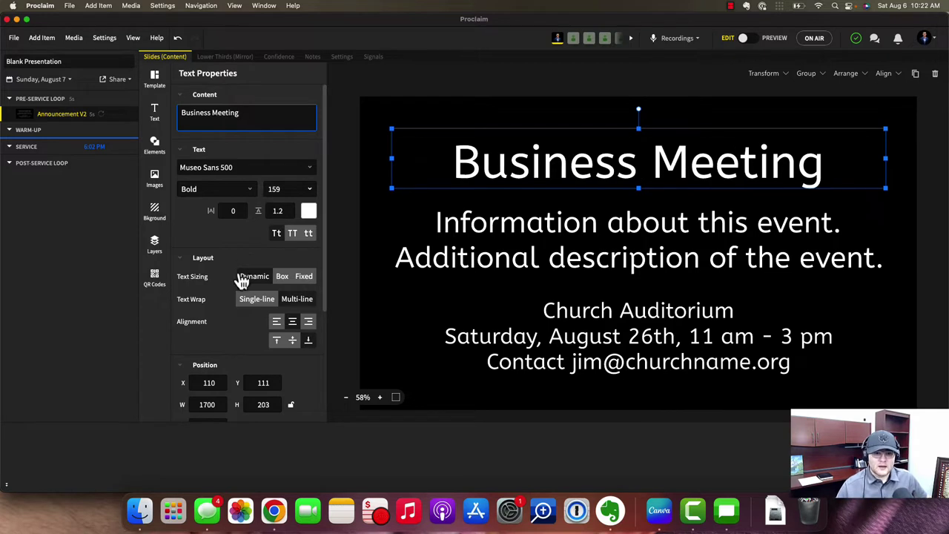
Replace the slide's event description with "We will have our monthly business meeting after the Sunday evening service.".
left_click(500, 251)
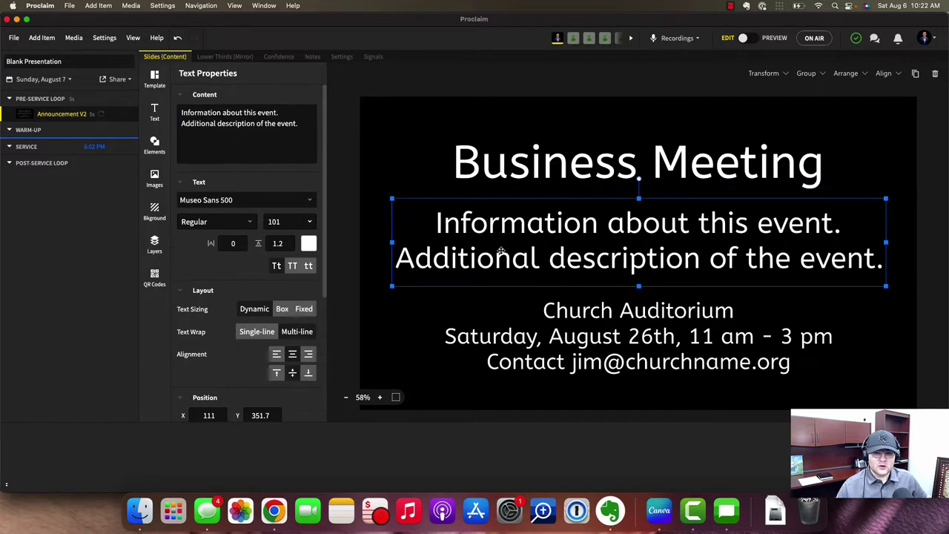
left_click(257, 129)
key("cmd+a")
type("We h")
key("BackSpace")
type("will have our monthly business meeting after the Sunday evening service")
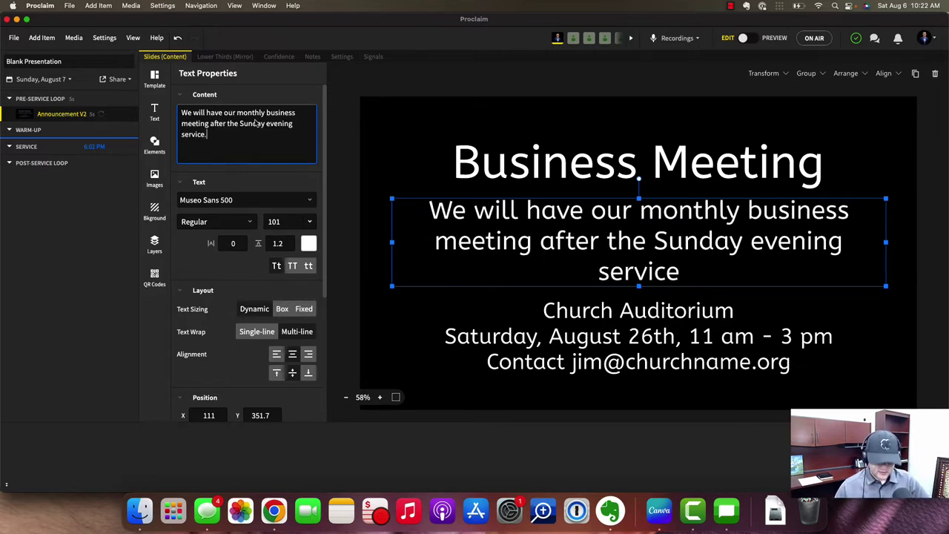
type(".")
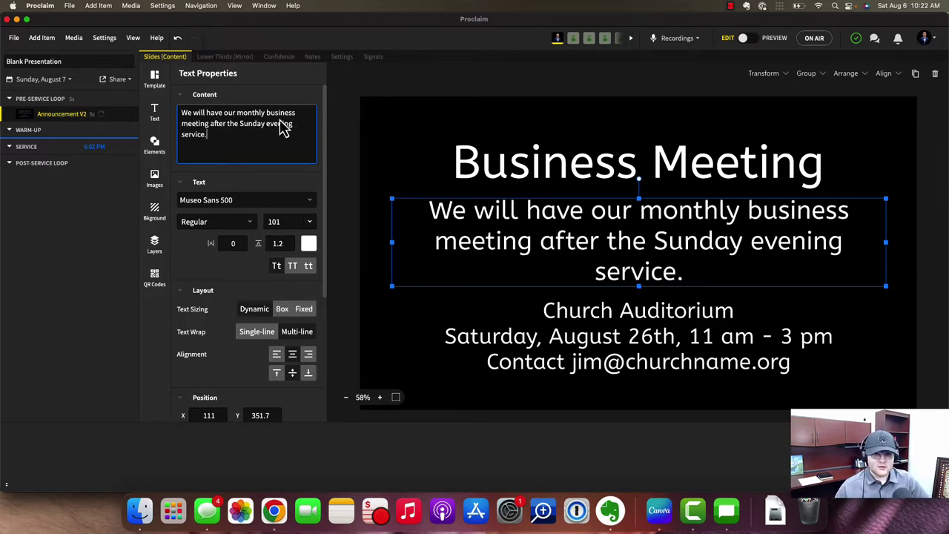
Delete the "Church Auditorium" location line from the announcement slide.
left_click(577, 331)
left_click(570, 312)
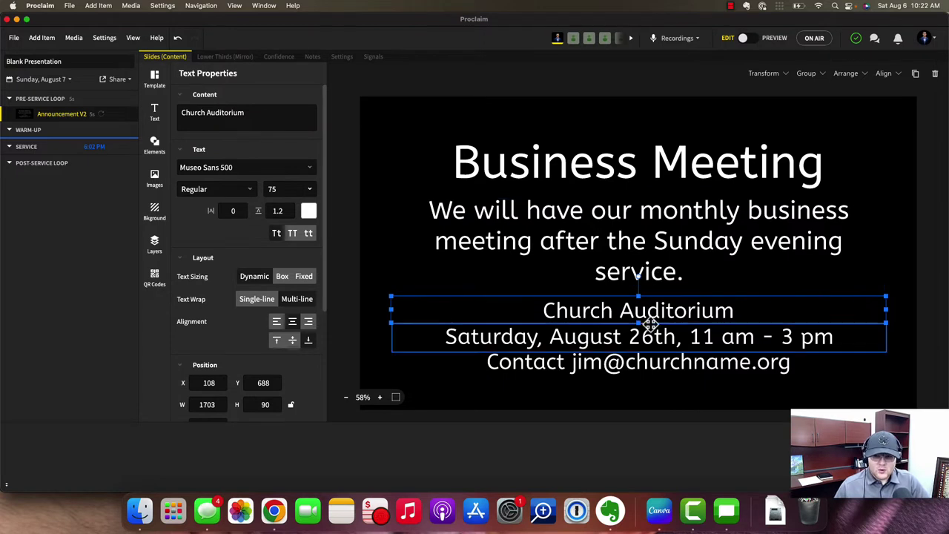
left_click(934, 80)
Change the slide's date line to "Sunday, August 26th, 6:30pm".
left_click(600, 335)
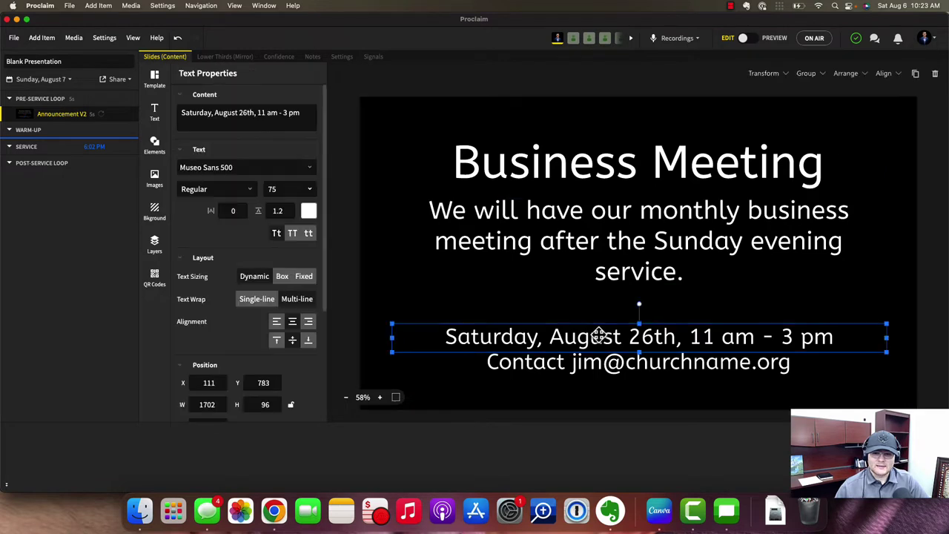
left_click_drag(267, 113, 235, 115)
left_click(232, 112)
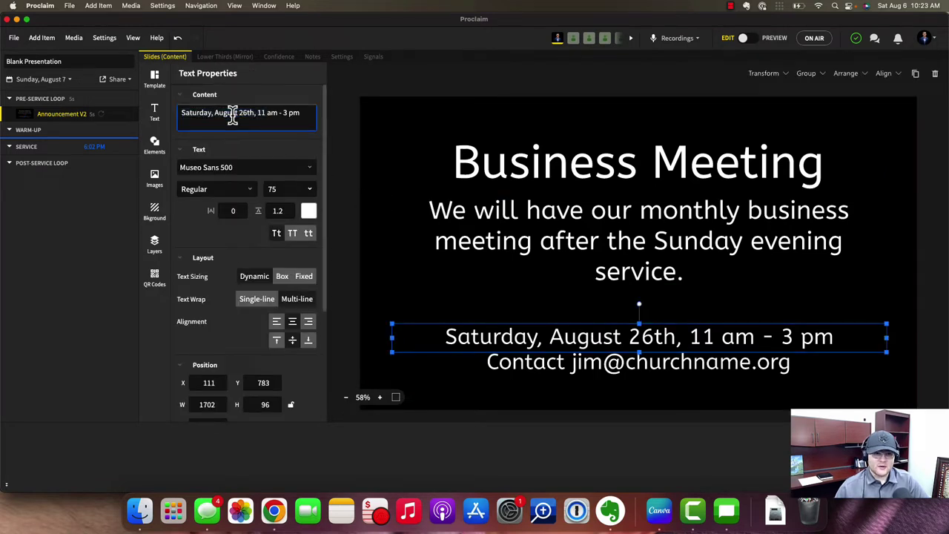
triple_click(218, 112)
left_click(242, 113)
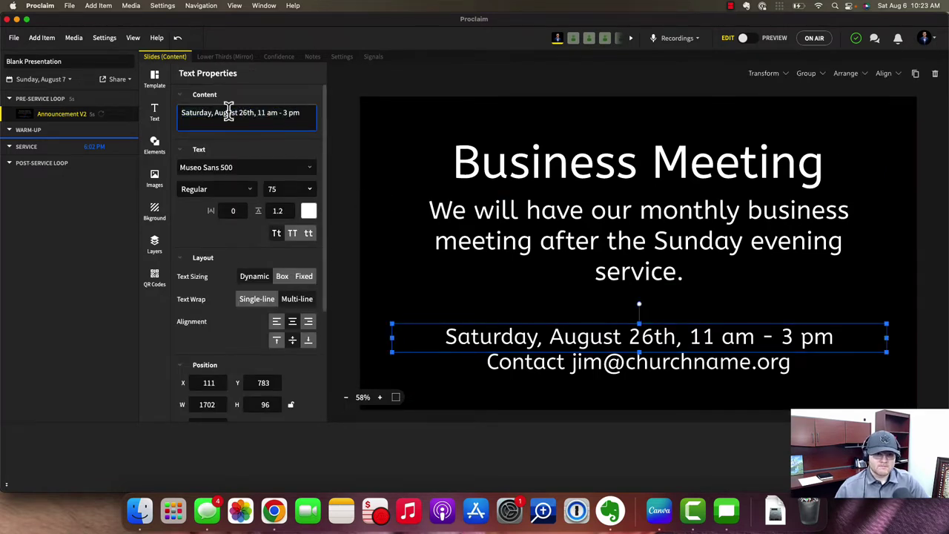
double_click(203, 113)
type("Sunday")
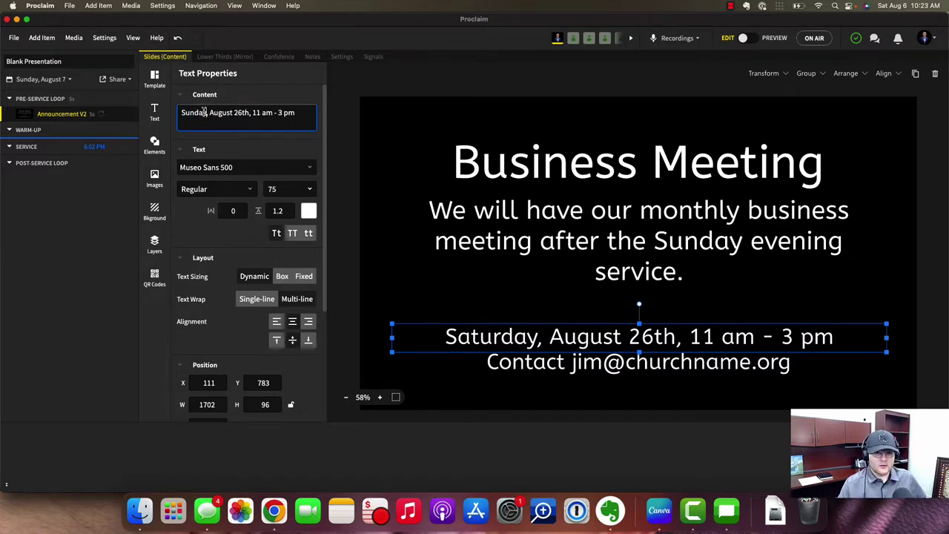
left_click_drag(296, 114, 254, 120)
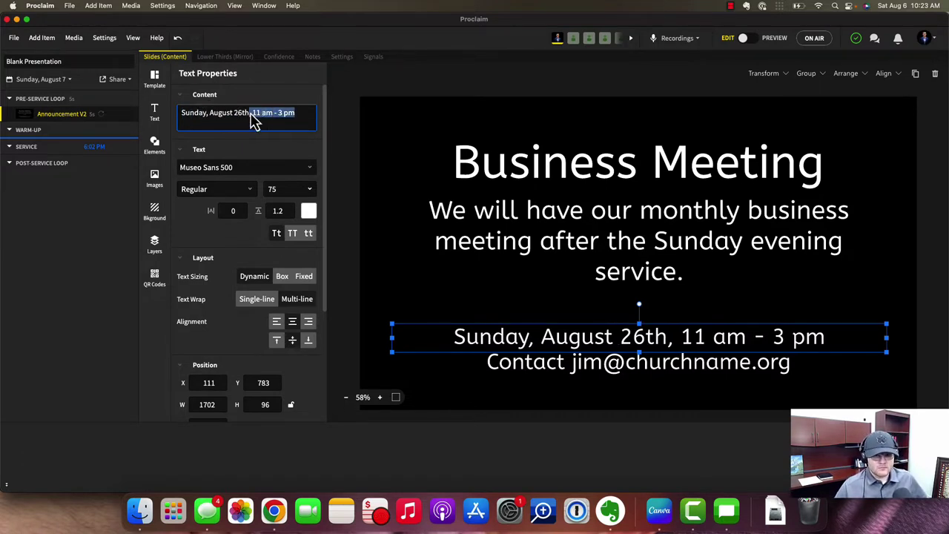
key("BackSpace")
type("6:30pm")
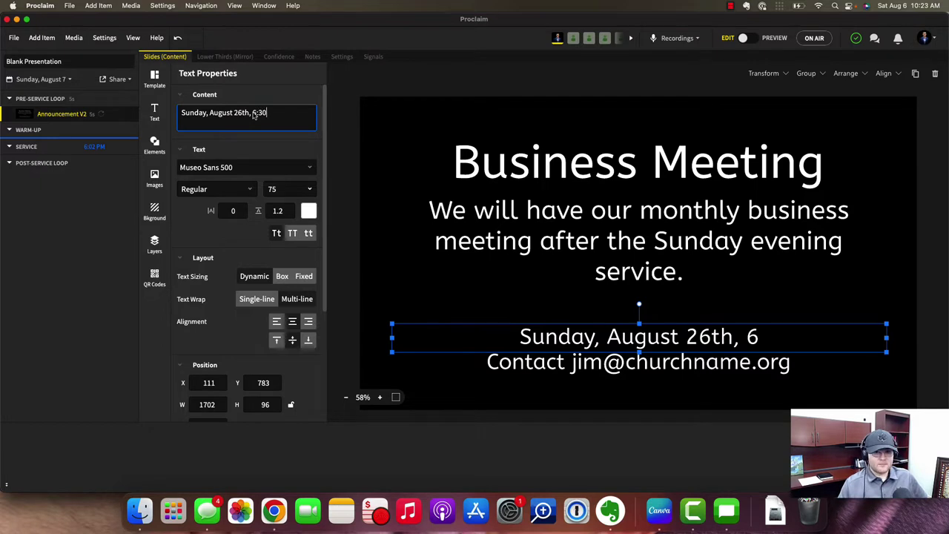
left_click(531, 362)
left_click_drag(181, 113, 217, 112)
triple_click(220, 116)
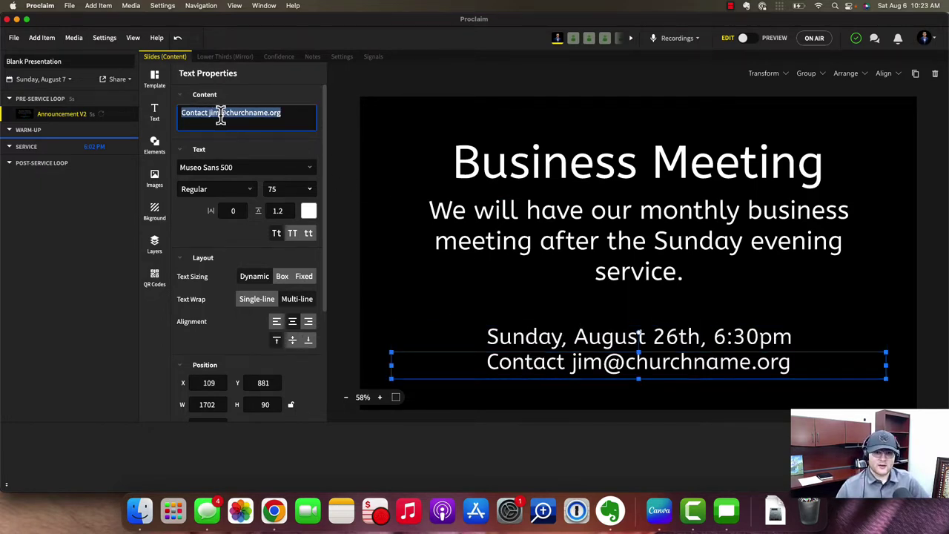
left_click(269, 121)
left_click(544, 99)
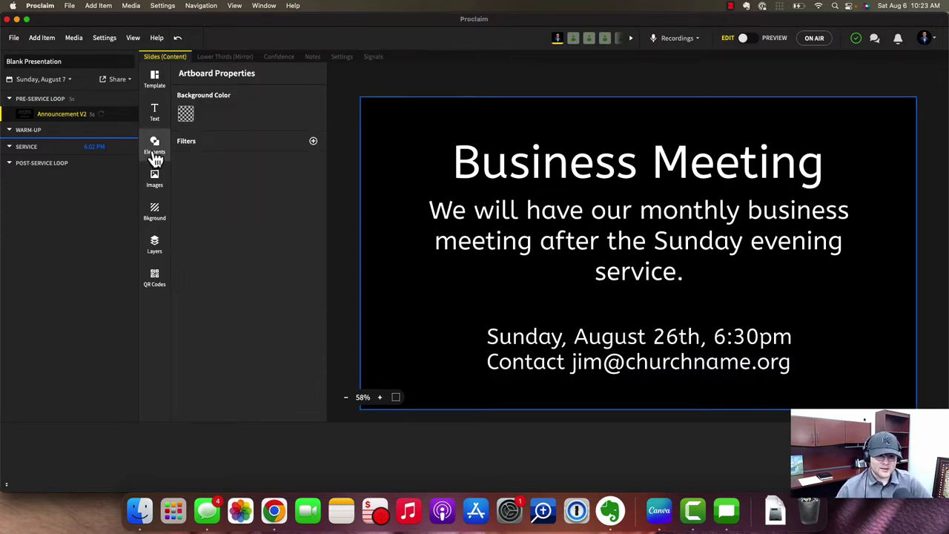
double_click(49, 116)
left_click(449, 84)
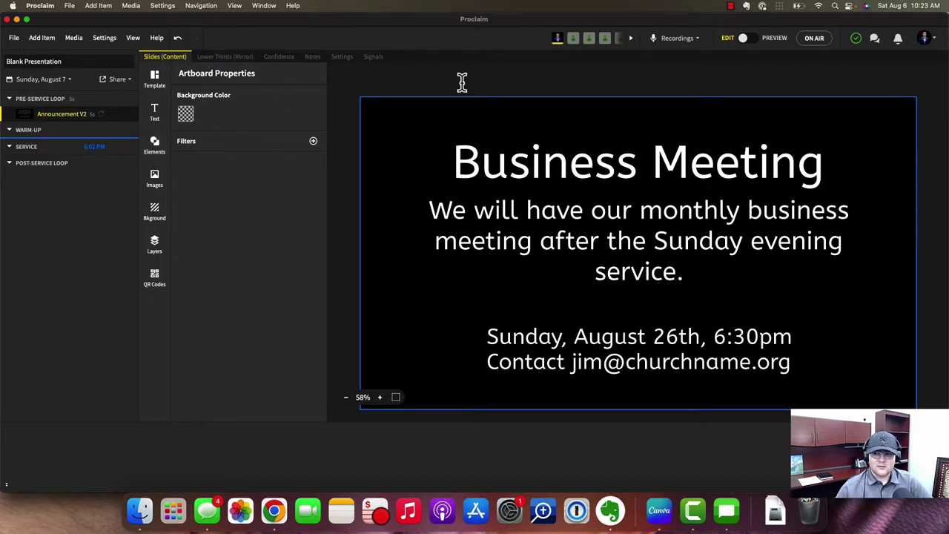
Browse the template media filtered to Announcement V2 and add the Divorce Support Group (Blue) design as a new Announcement item.
left_click(154, 86)
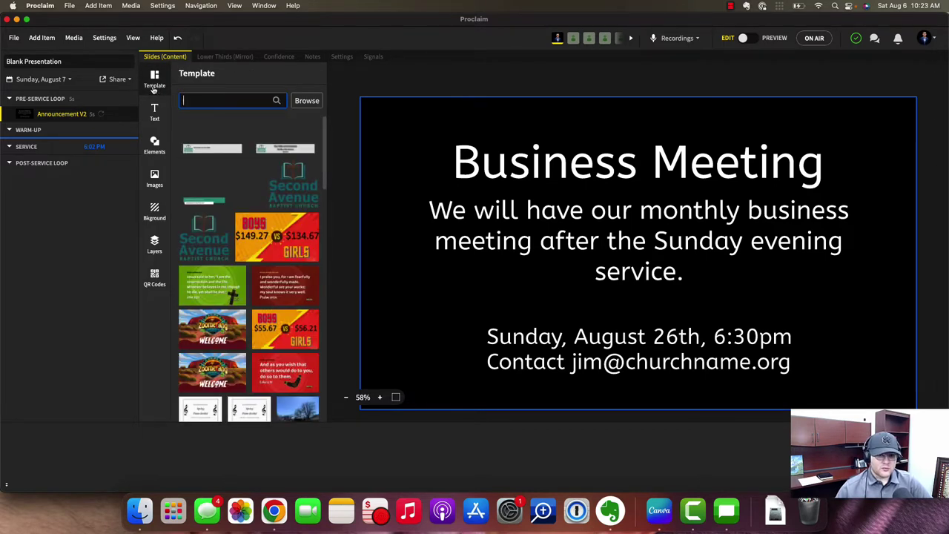
left_click(305, 103)
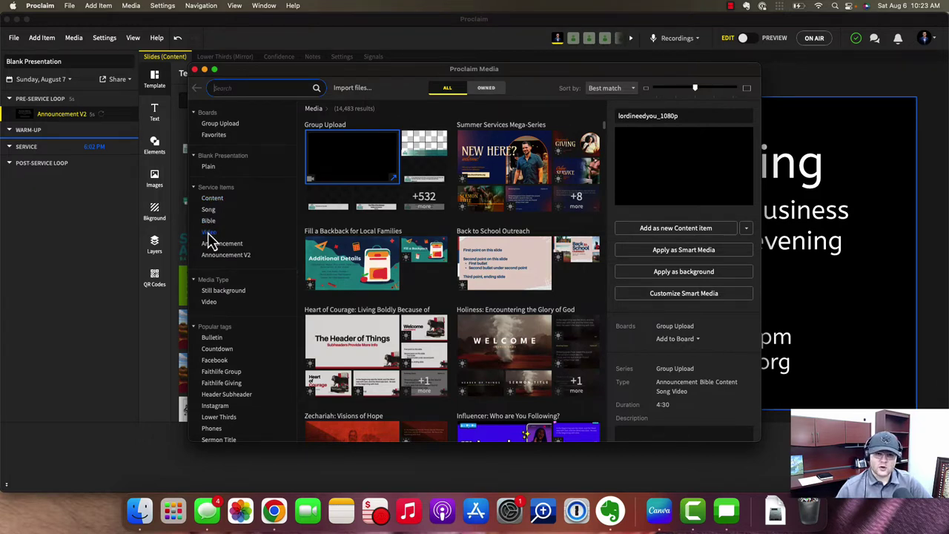
left_click(217, 256)
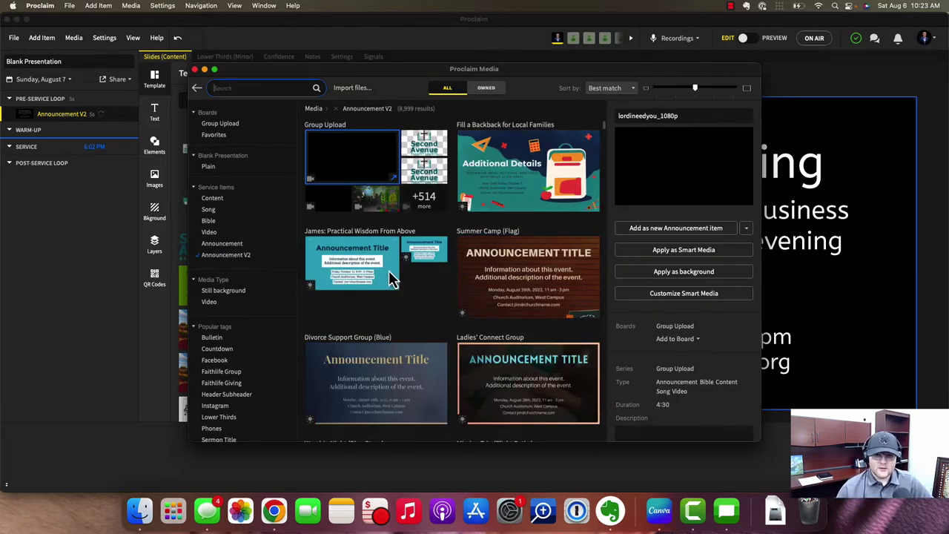
scroll(427, 304, "down", 2)
scroll(430, 305, "down", 1)
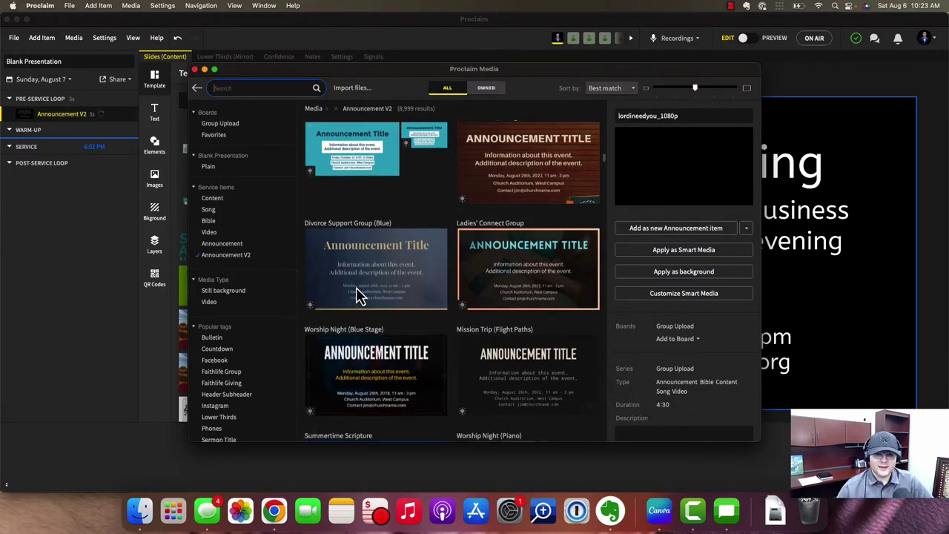
left_click(389, 300)
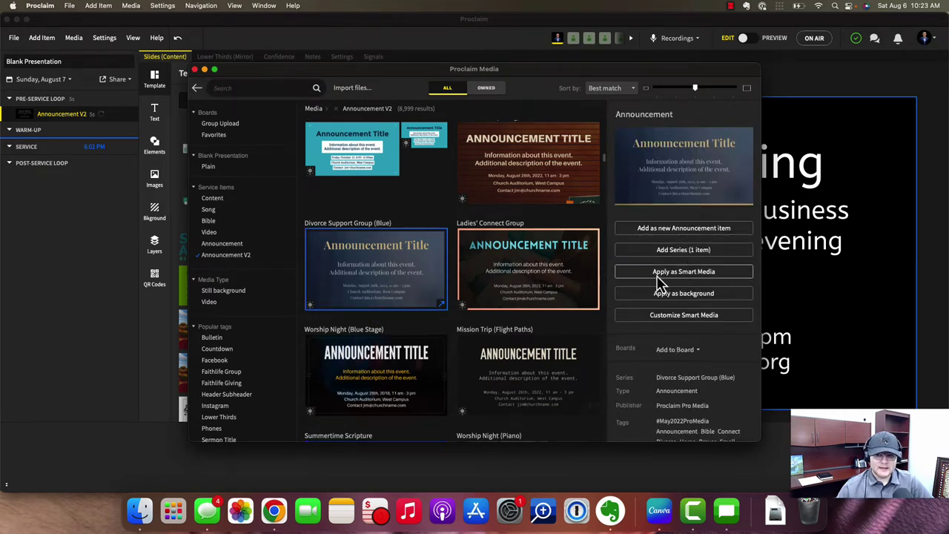
left_click(673, 231)
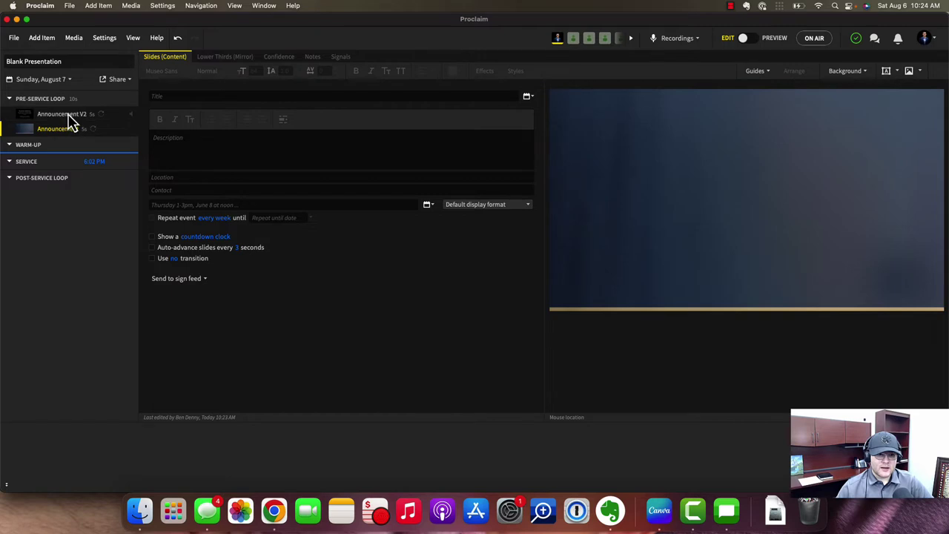
Apply the Divorce Support Group (Blue) template as Smart Media to the existing Announcement V2 item.
left_click(67, 115)
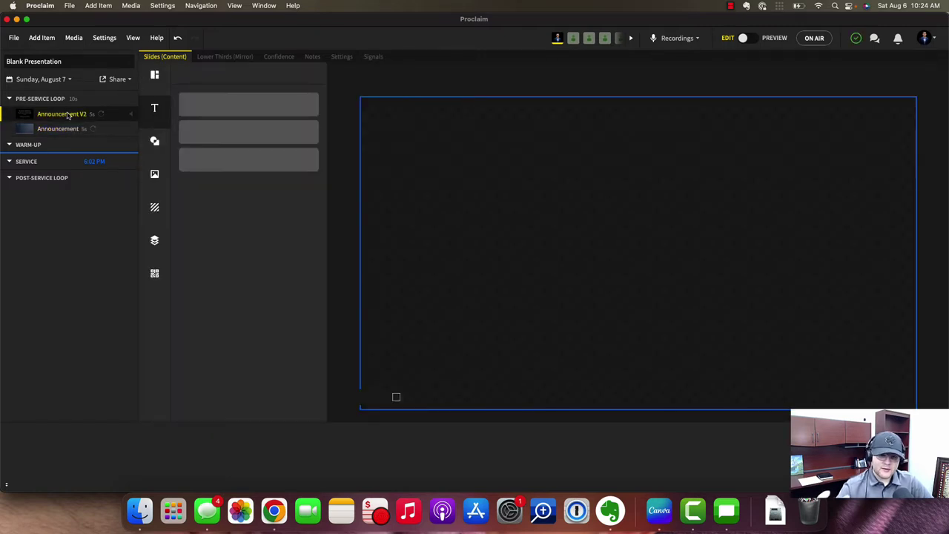
left_click(155, 82)
left_click(306, 100)
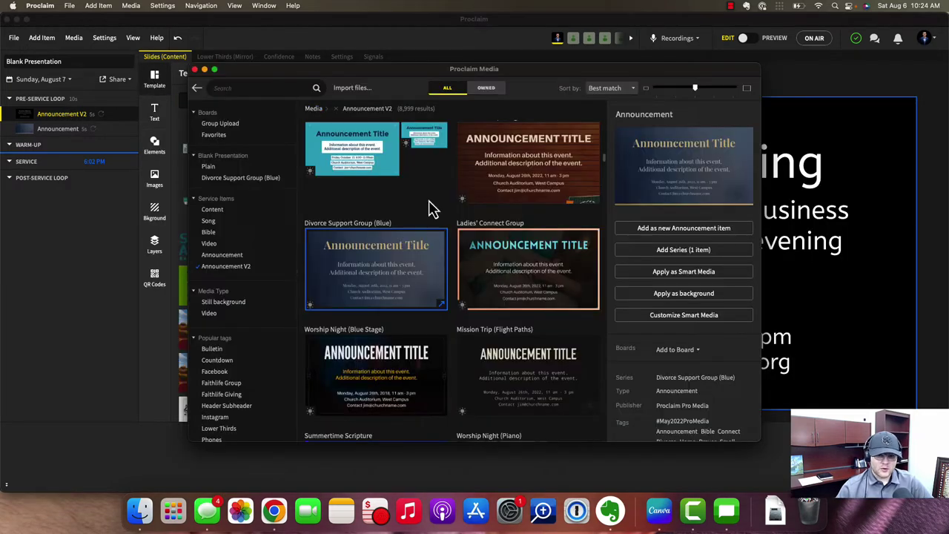
left_click(657, 273)
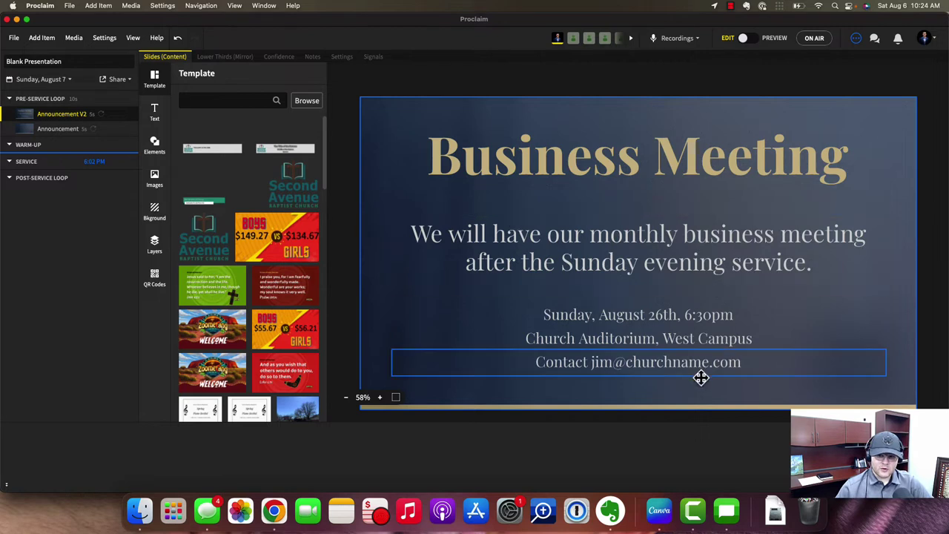
Add an On-Screen Bible item to the Pre-Service Loop below the Announcement V2 item.
left_click(610, 341)
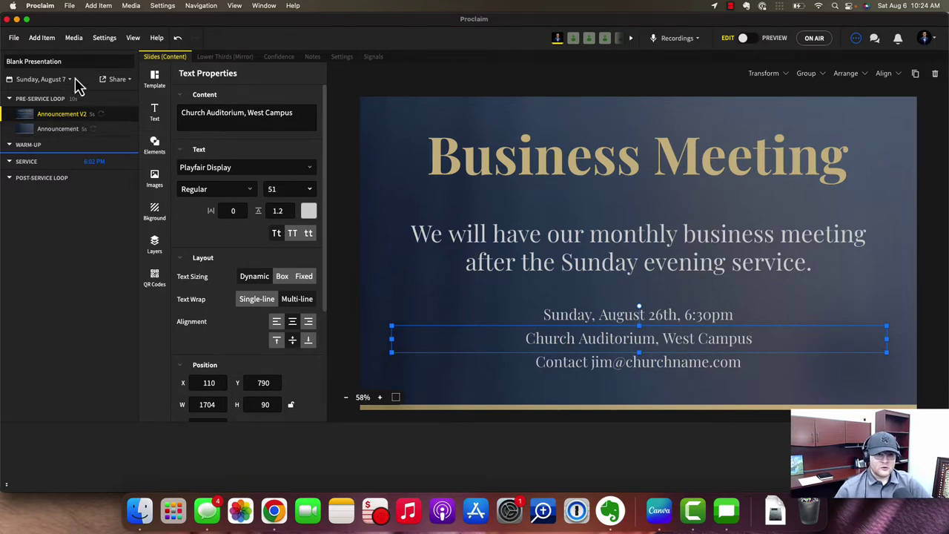
left_click(43, 38)
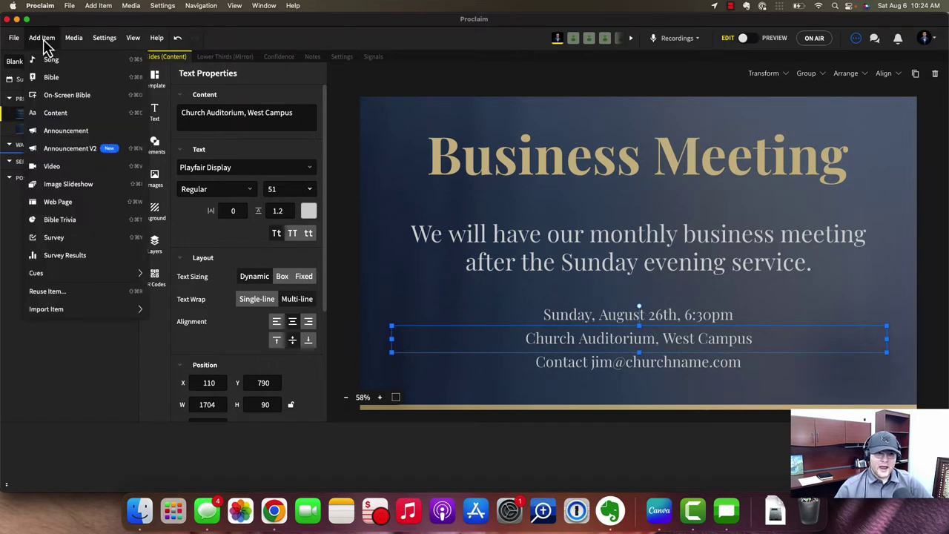
left_click(52, 43)
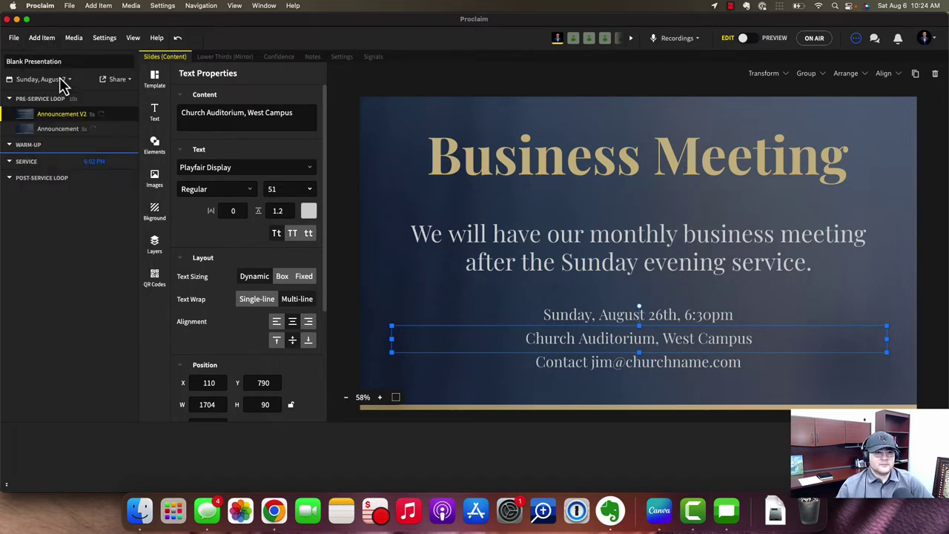
left_click(43, 41)
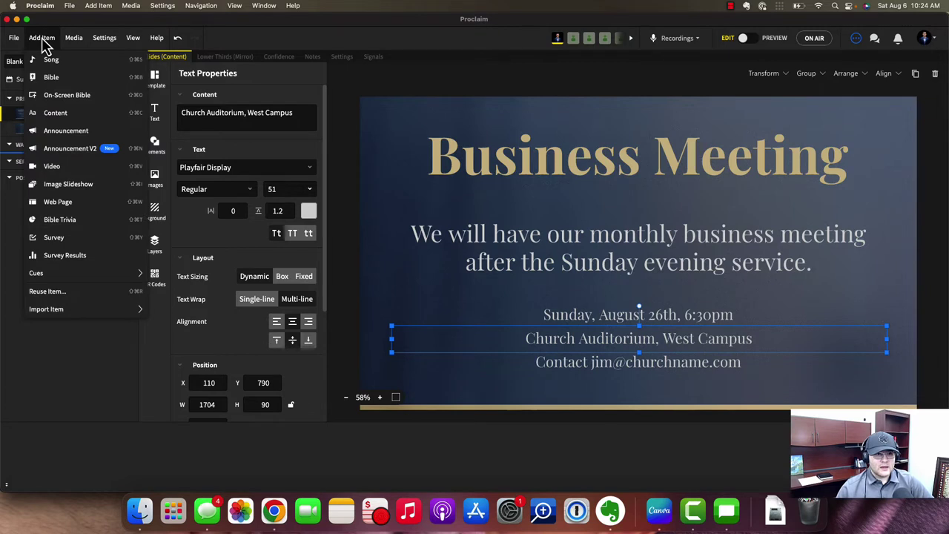
left_click(67, 96)
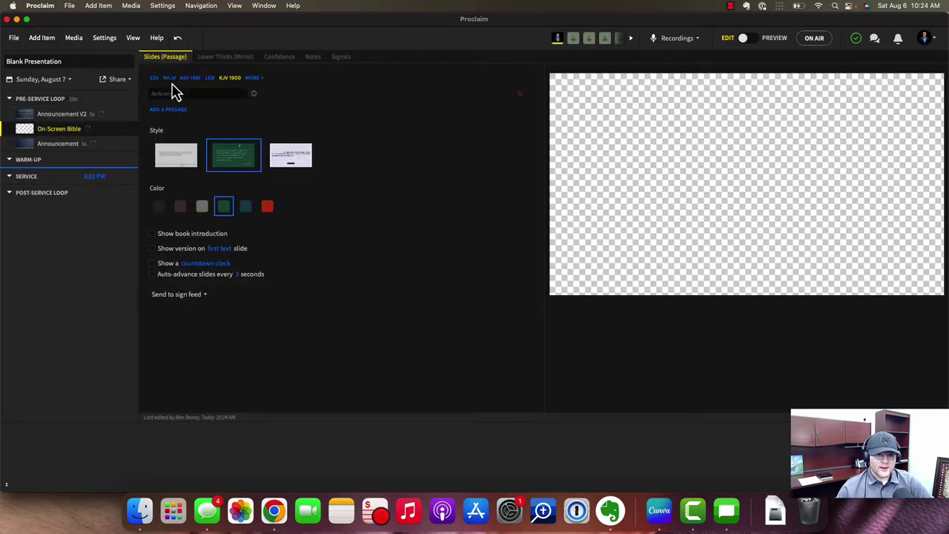
Check the available Bible versions and set the On-Screen Bible item's passage reference to Genesis 1:1.
left_click(255, 77)
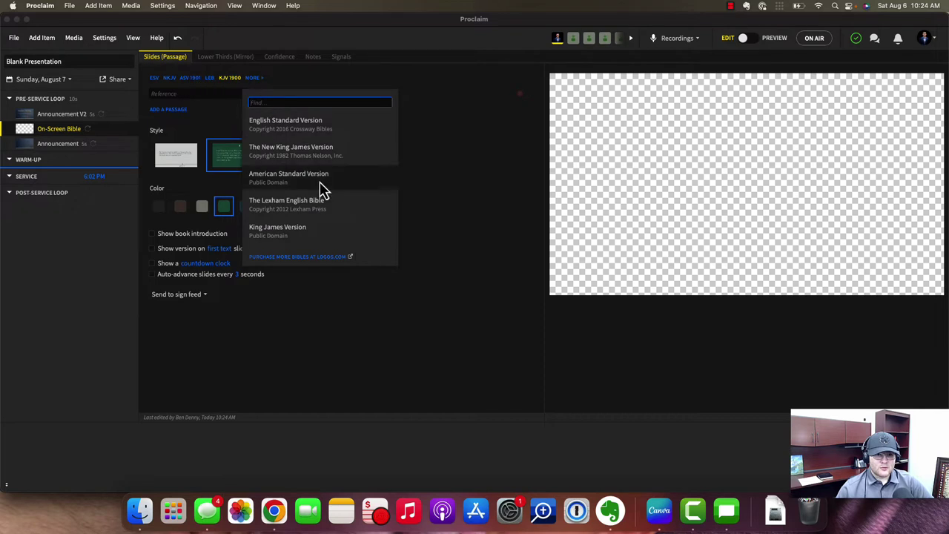
scroll(322, 191, "down", 5)
scroll(322, 191, "up", 8)
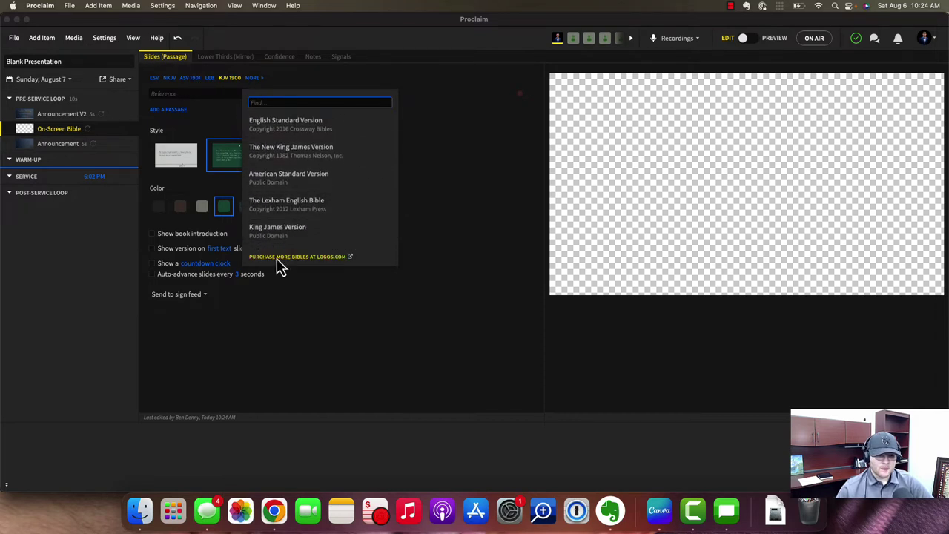
left_click(198, 119)
left_click(195, 93)
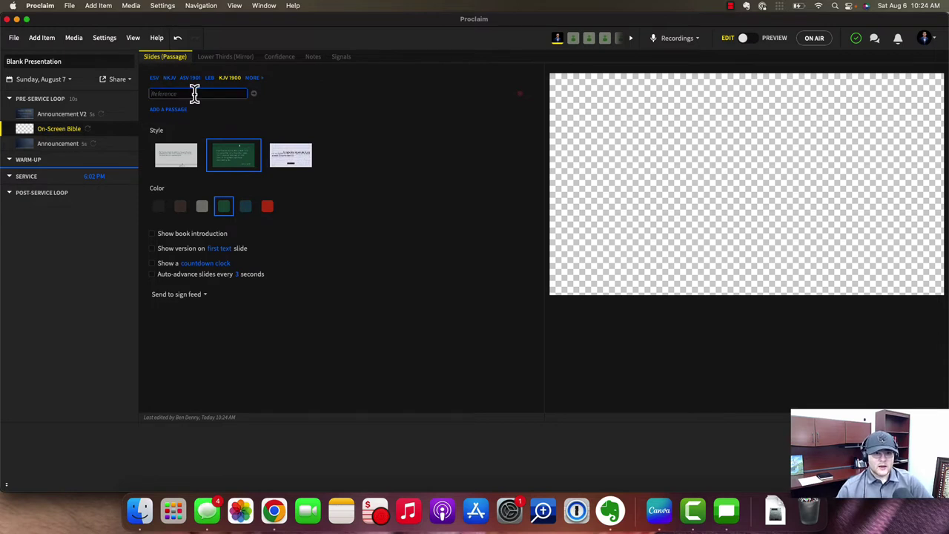
type("genes")
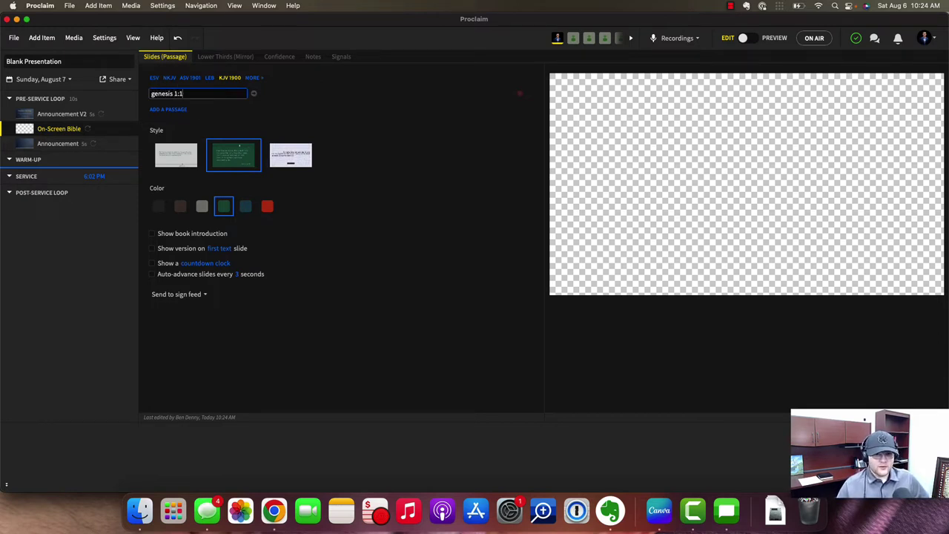
type("is 1:1")
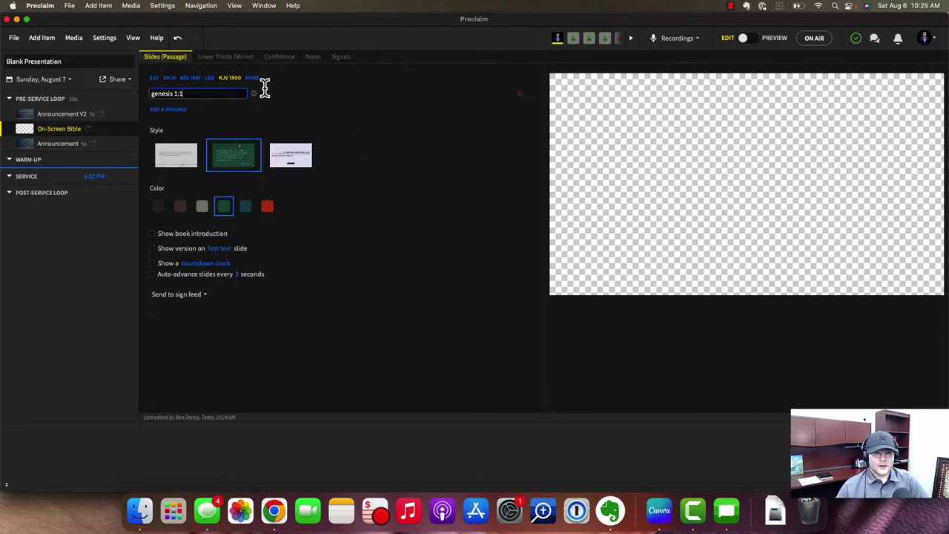
left_click(254, 94)
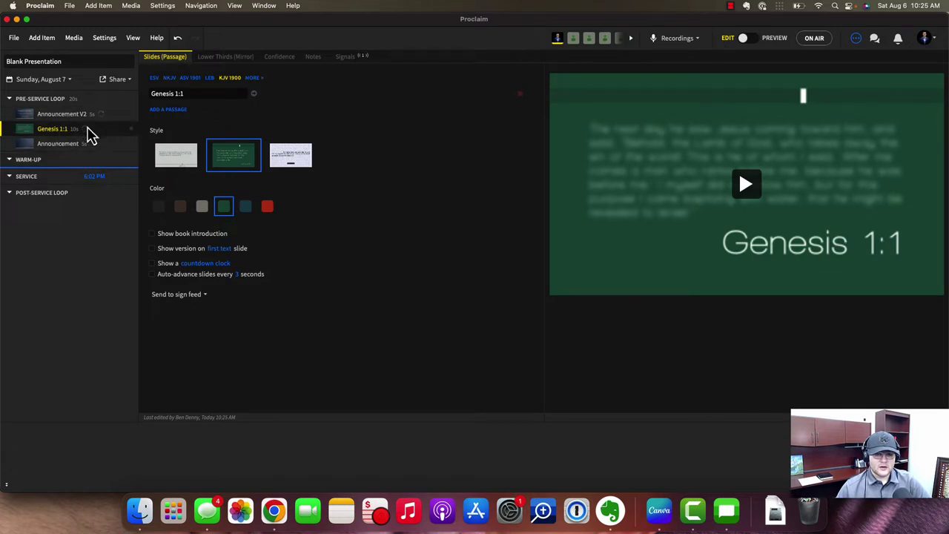
Apply the light page style with the dark reference box to the Genesis 1:1 item and check it full screen On Air.
left_click(288, 165)
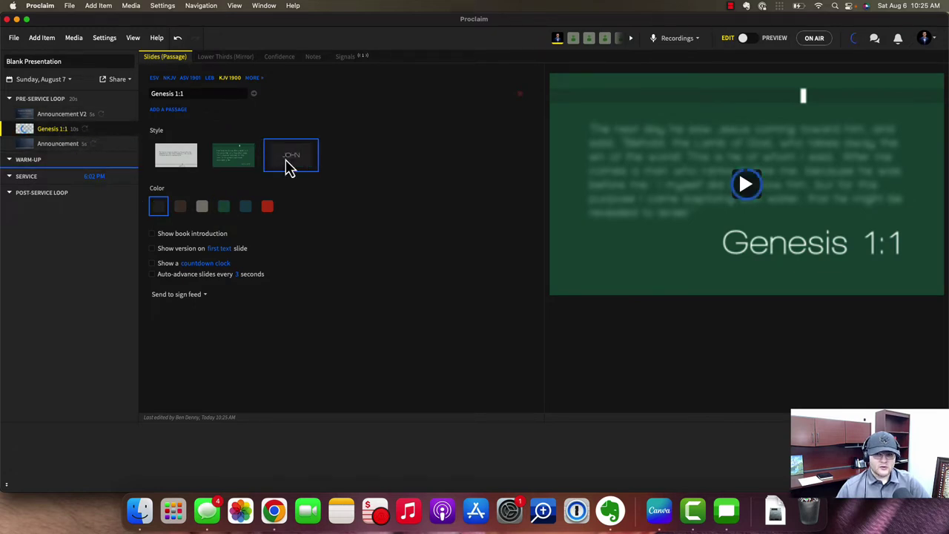
left_click(741, 189)
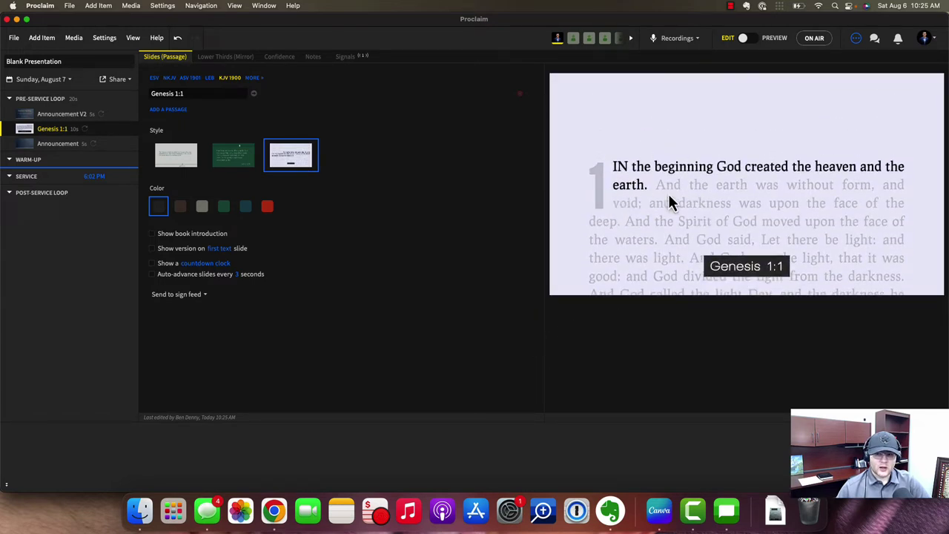
left_click(815, 39)
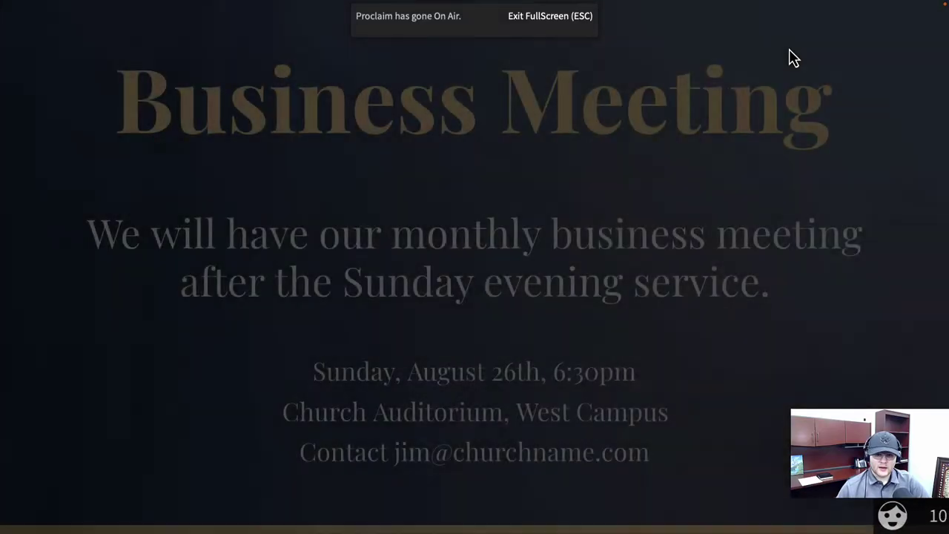
key("Right")
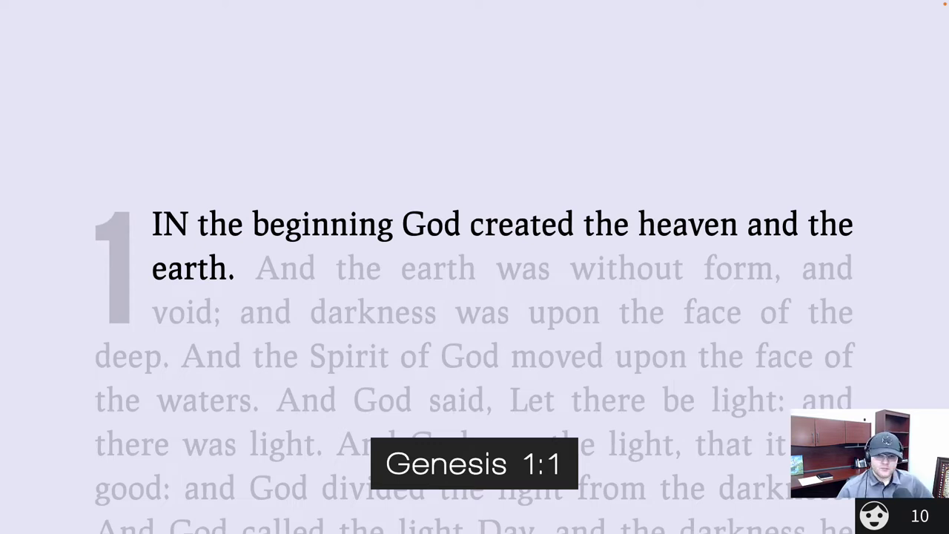
key("Escape")
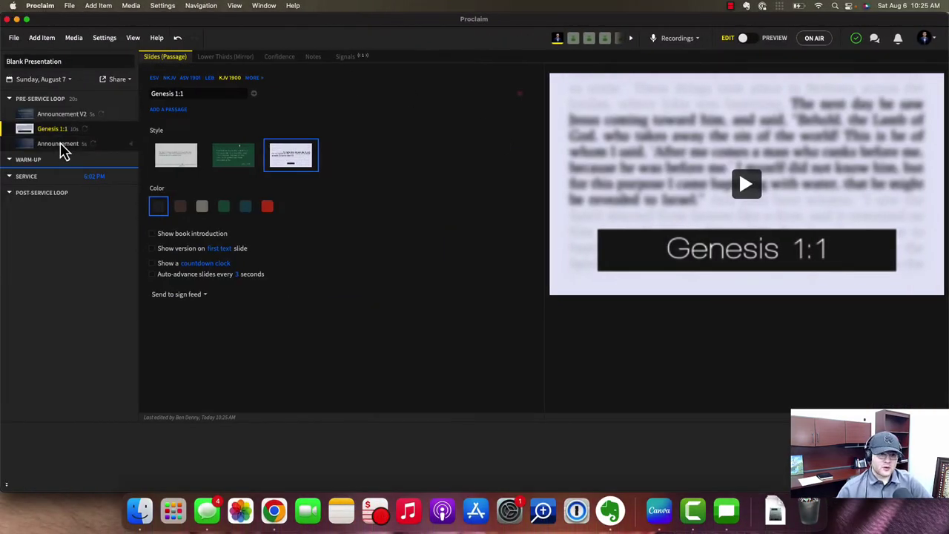
Add a Bible Trivia item to the Pre-Service Loop after the Announcement item.
left_click(46, 149)
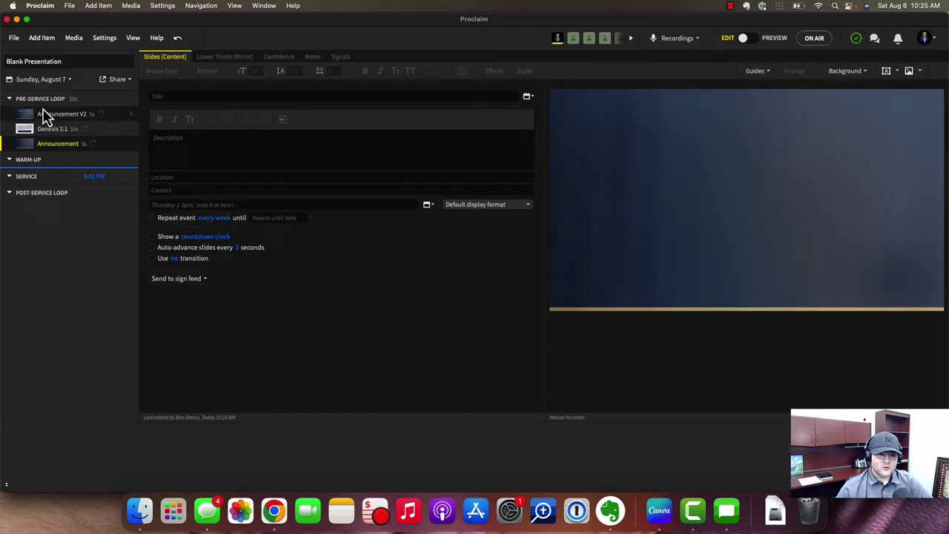
left_click(52, 41)
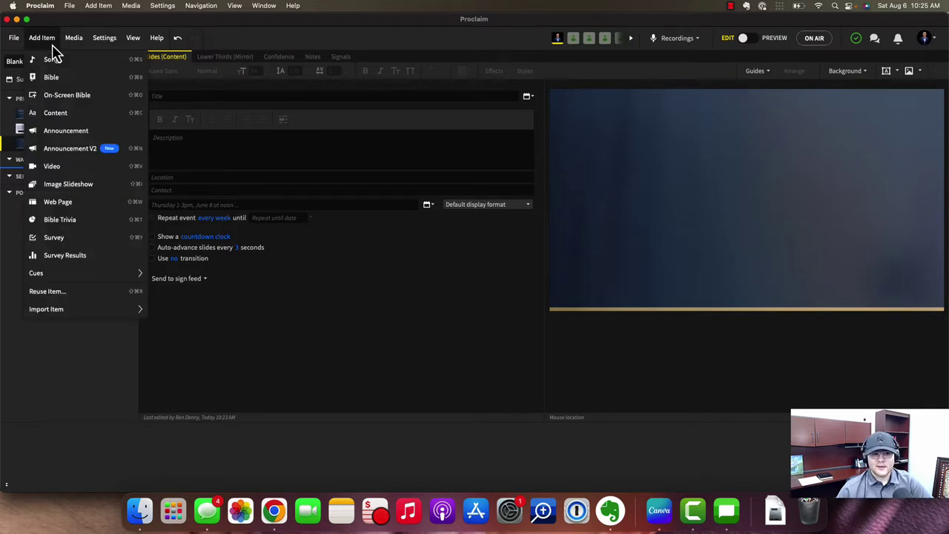
left_click(60, 221)
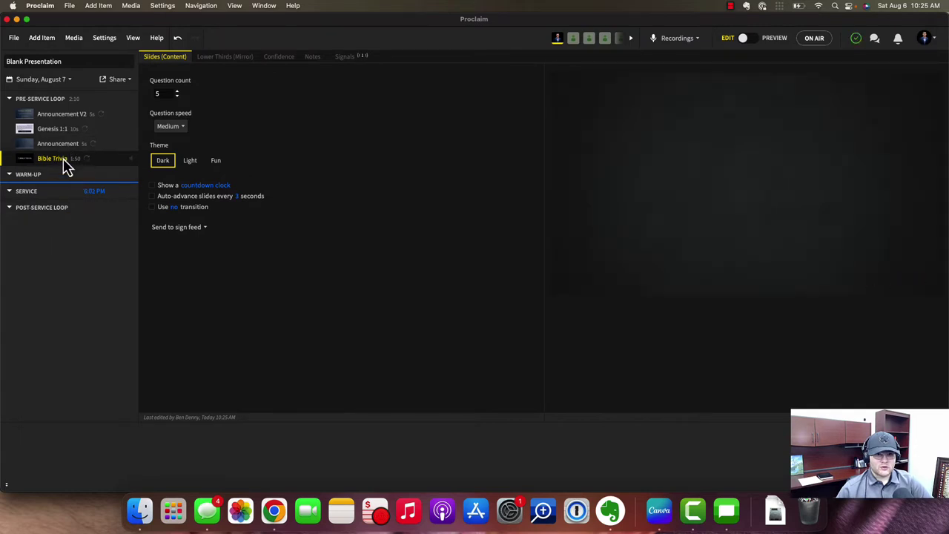
Compare the Bible Trivia item's Light, Fun and Dark themes and set the theme to Light.
left_click(188, 164)
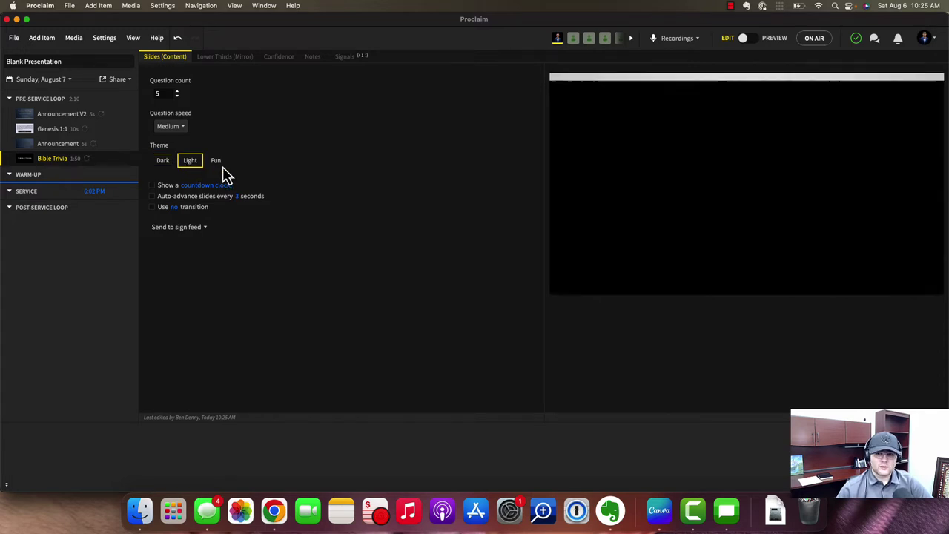
left_click(216, 163)
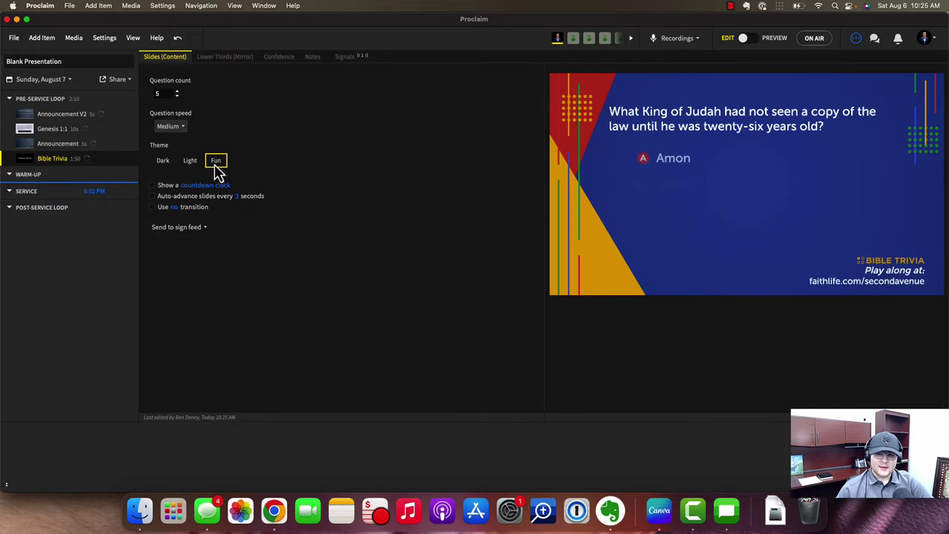
left_click(161, 161)
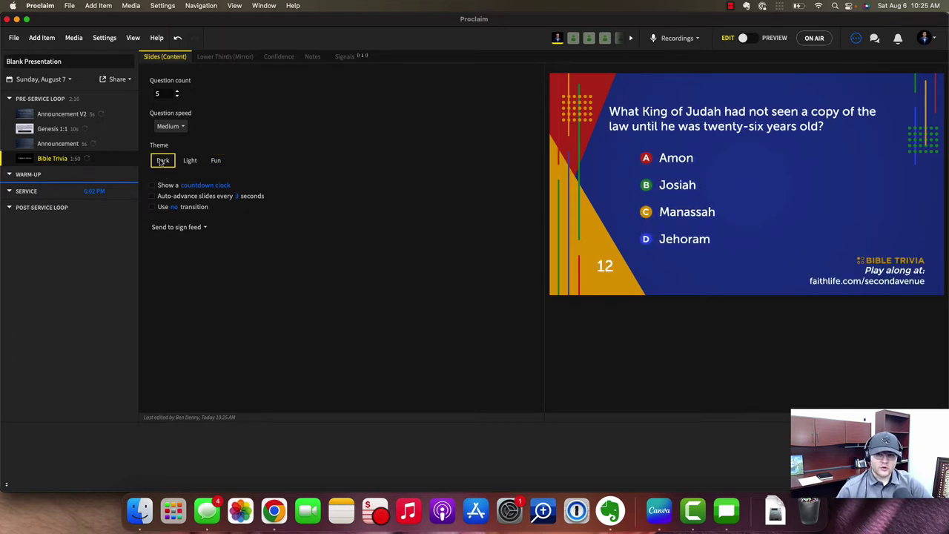
left_click(188, 165)
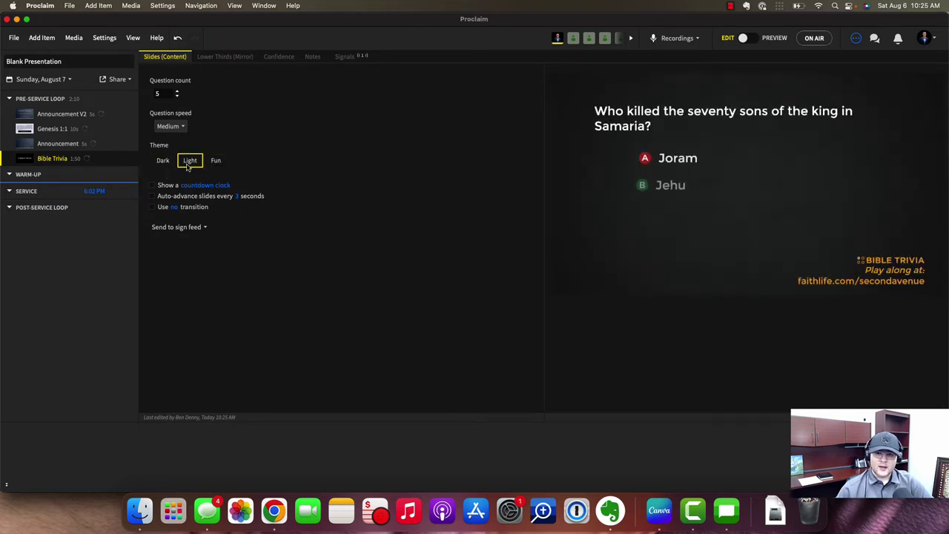
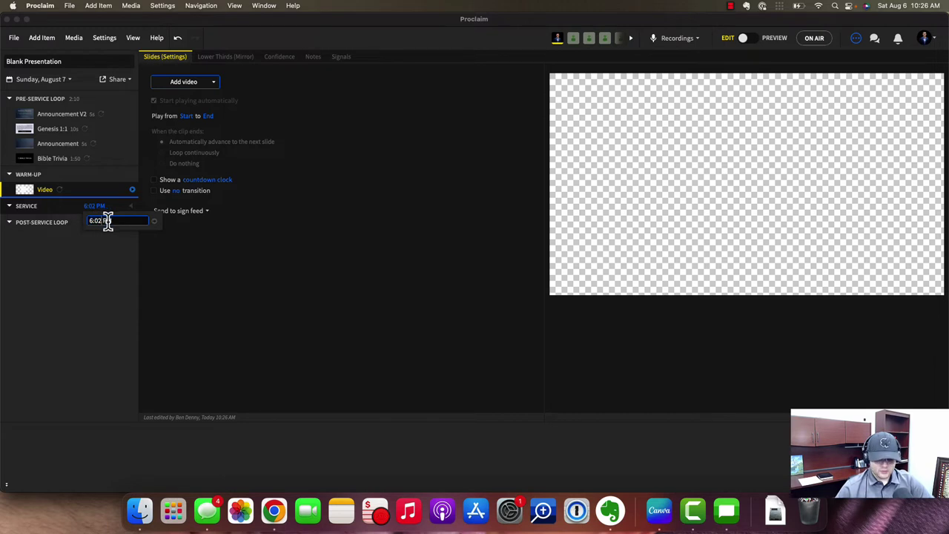
Set the Service start time to 6:00 PM and apply the Our God (Worship Service Intro) video to the Warm-Up video item.
left_click(153, 221)
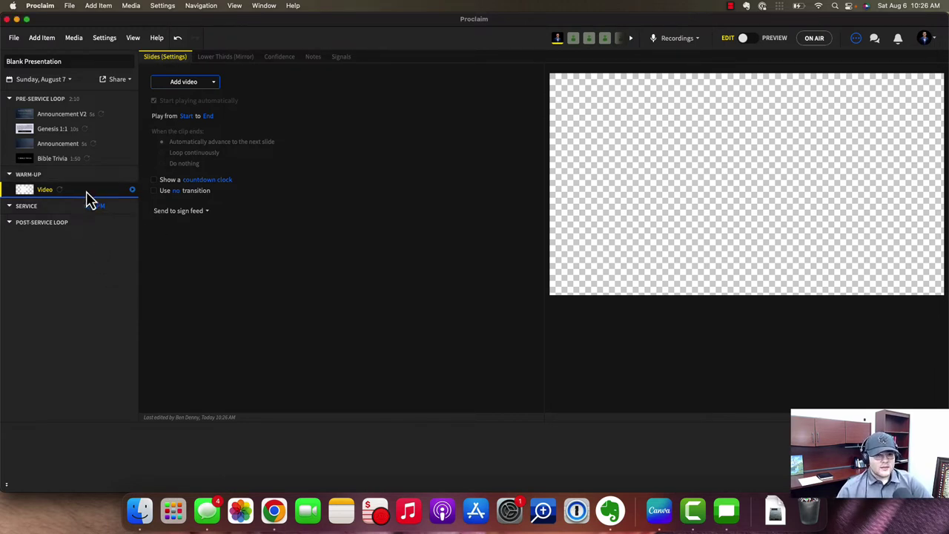
left_click(171, 87)
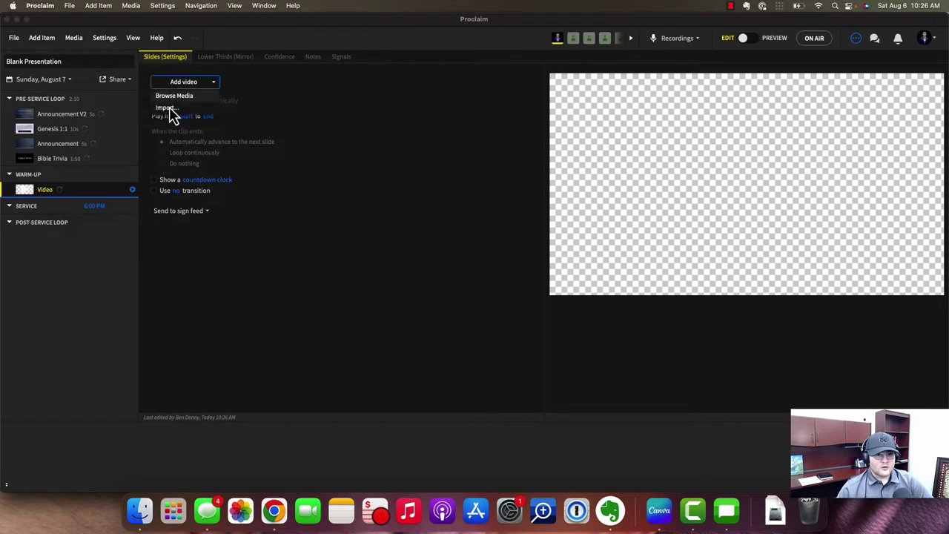
left_click(174, 95)
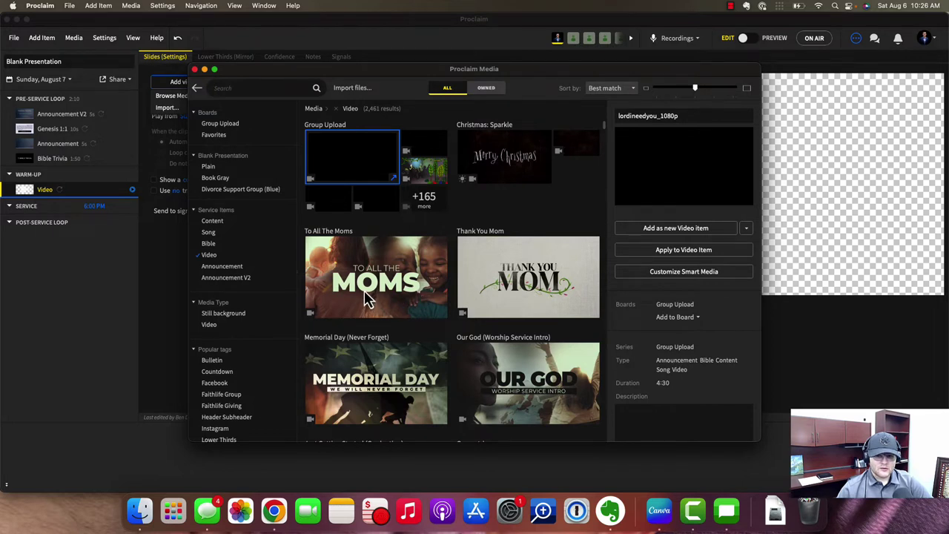
left_click(498, 389)
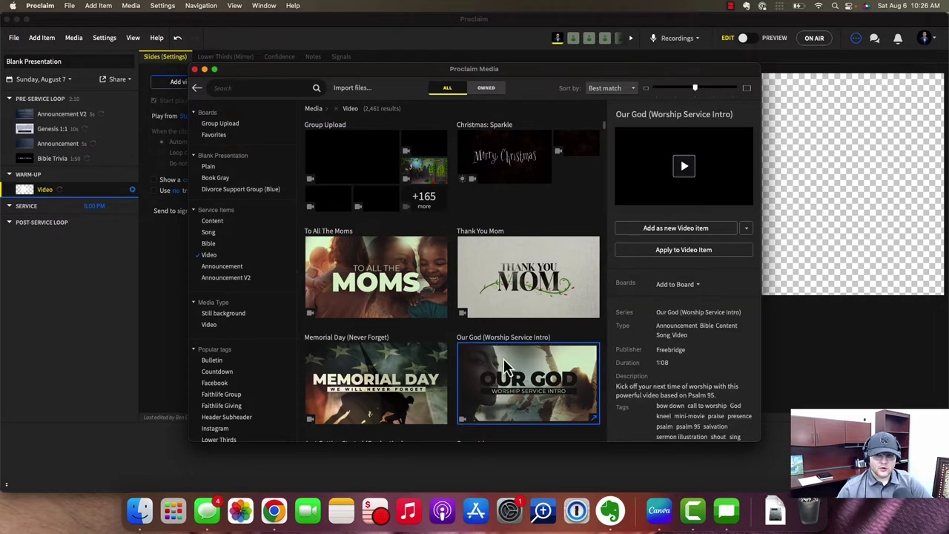
left_click(649, 250)
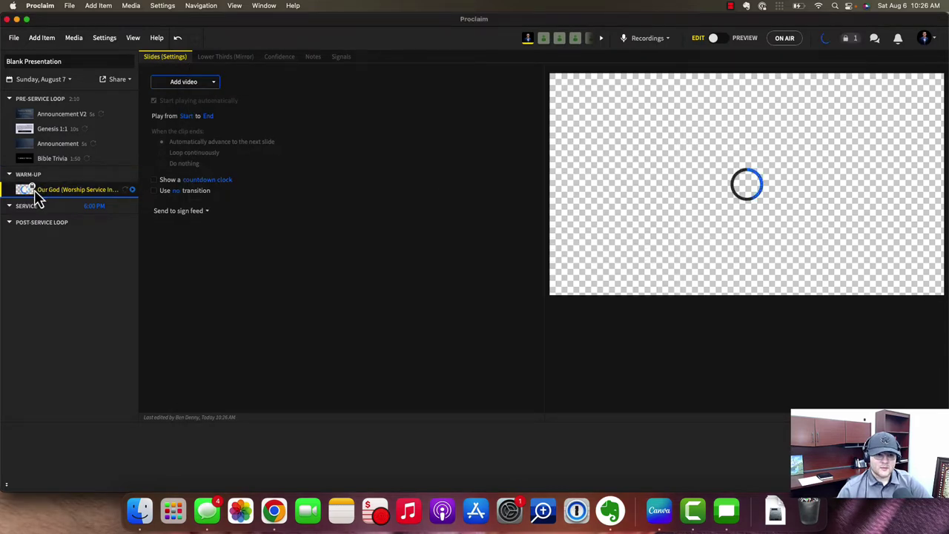
mouse_move(34, 194)
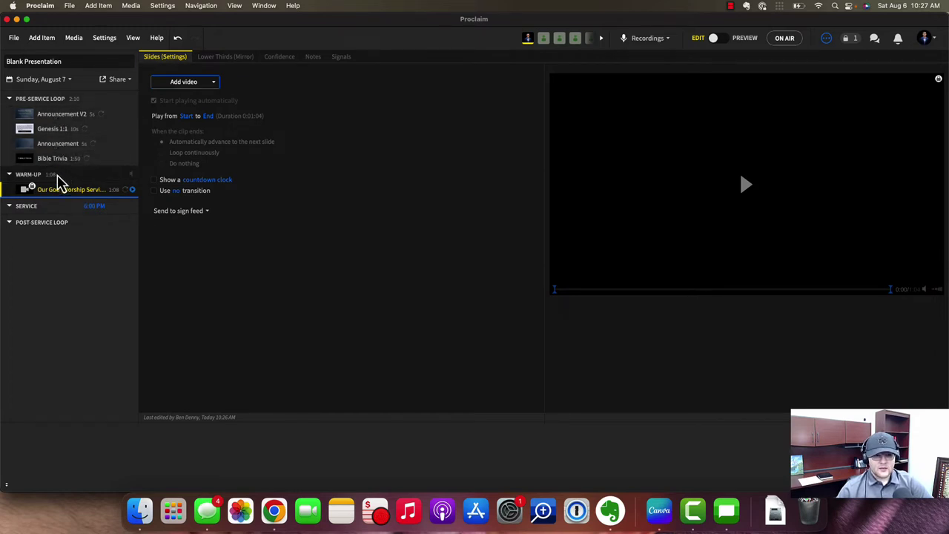
mouse_move(100, 211)
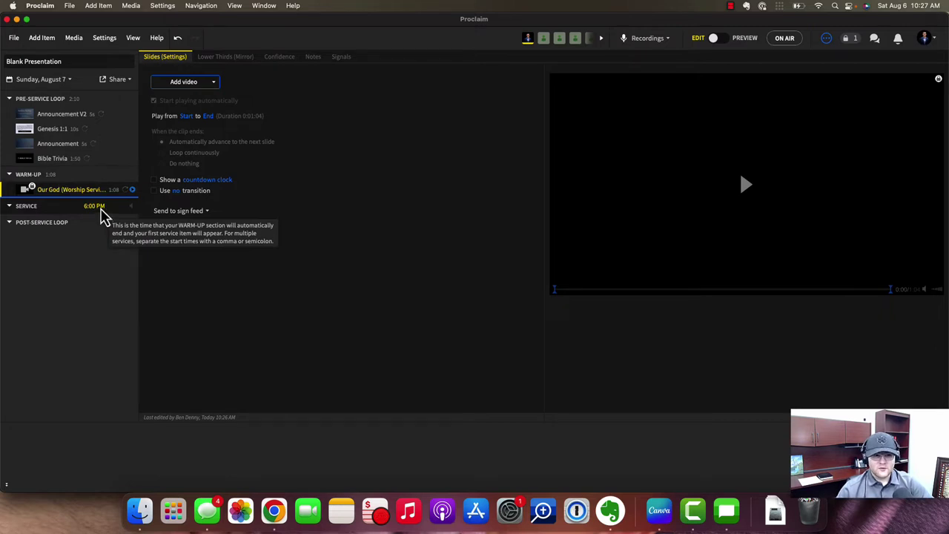
Duplicate the Pre-Service Loop's Announcement item and move the copy into Warm-Up below the Our God video.
left_click(52, 144)
right_click(52, 145)
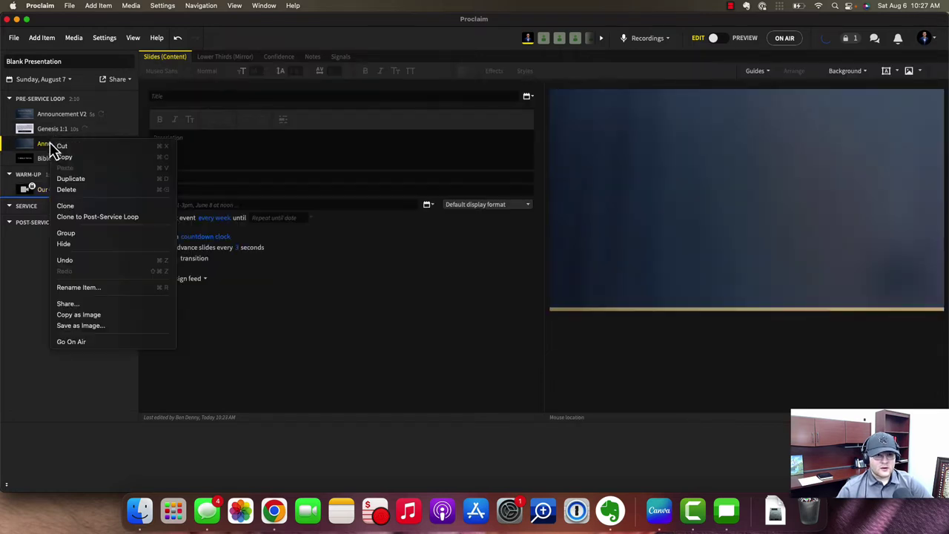
left_click(71, 179)
left_click(67, 159)
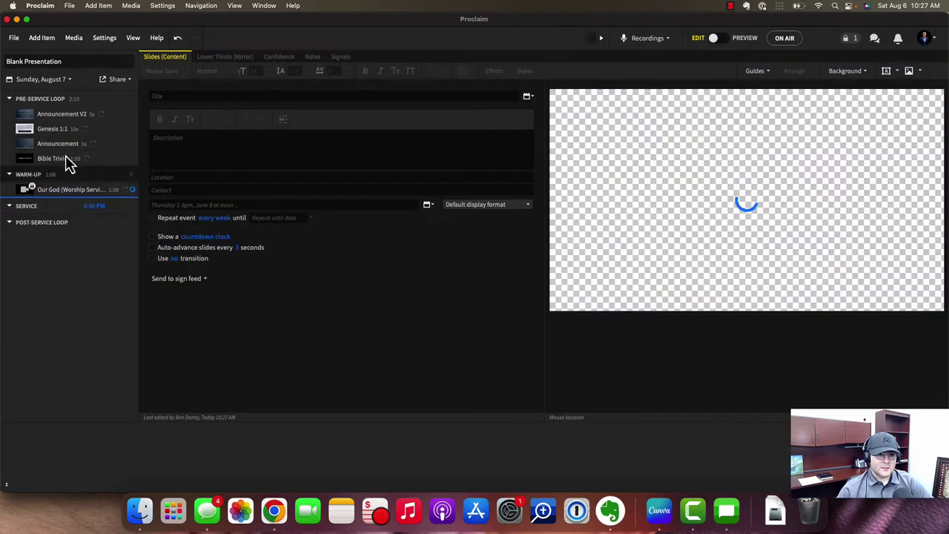
left_click_drag(63, 165, 66, 215)
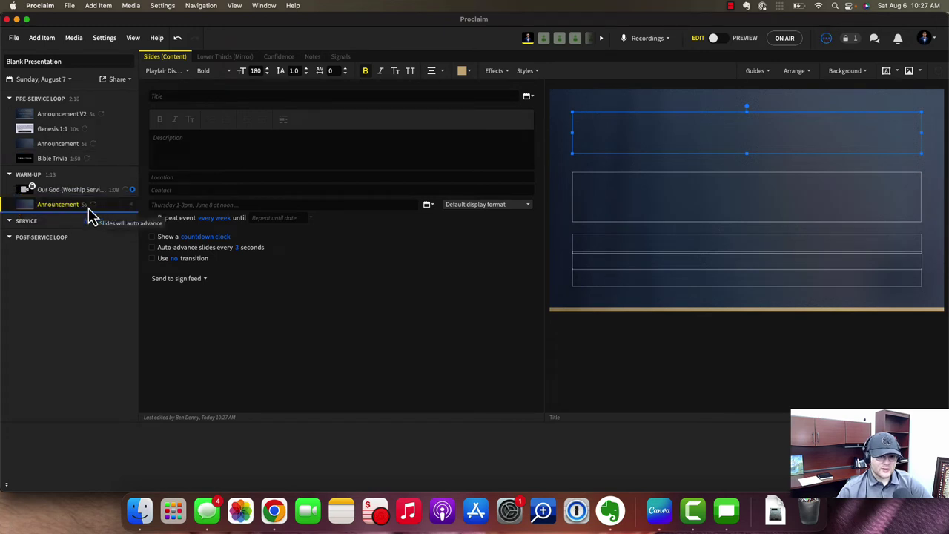
left_click(70, 190)
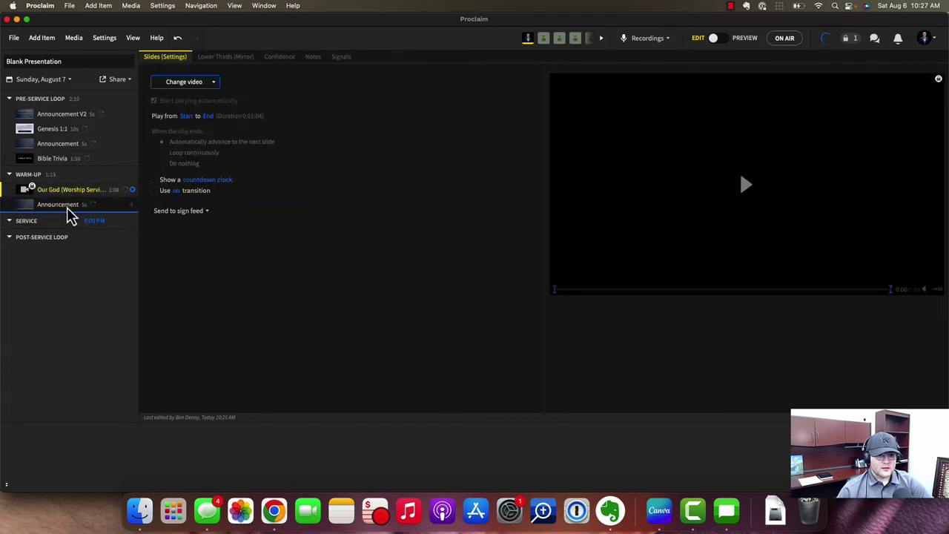
Set the Warm-Up Announcement item to auto-advance its slides every 10 seconds.
left_click(66, 208)
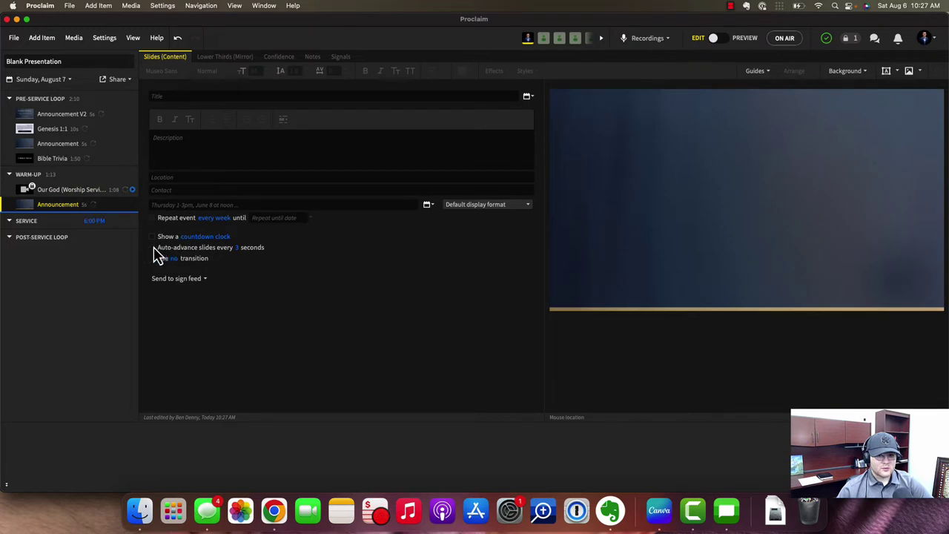
left_click(237, 248)
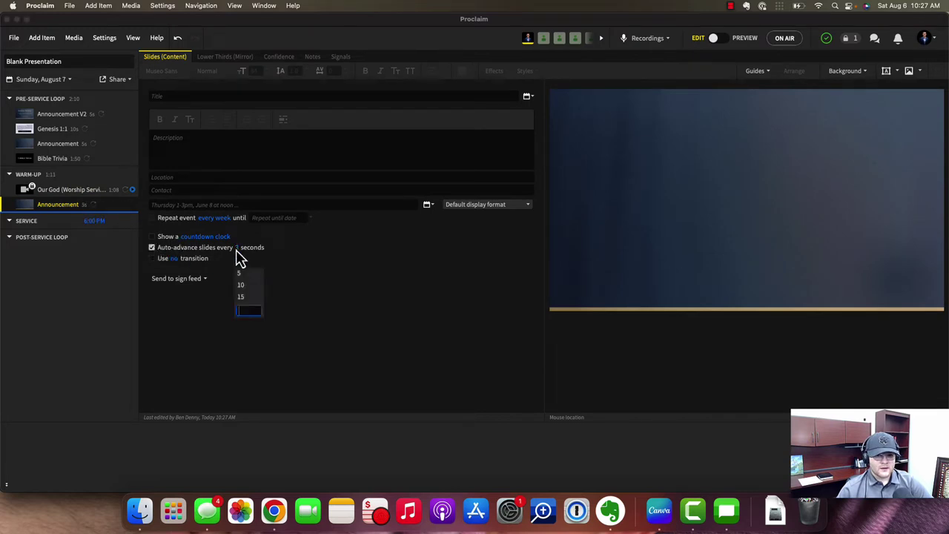
left_click(324, 295)
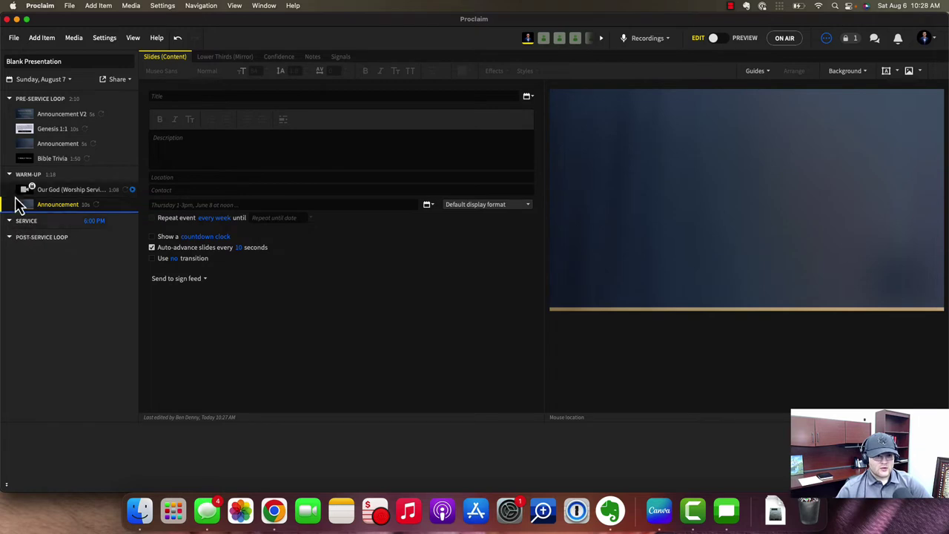
Collapse the Pre-Service Loop and Warm-Up sections, and add a Song item to the Service section.
left_click(9, 99)
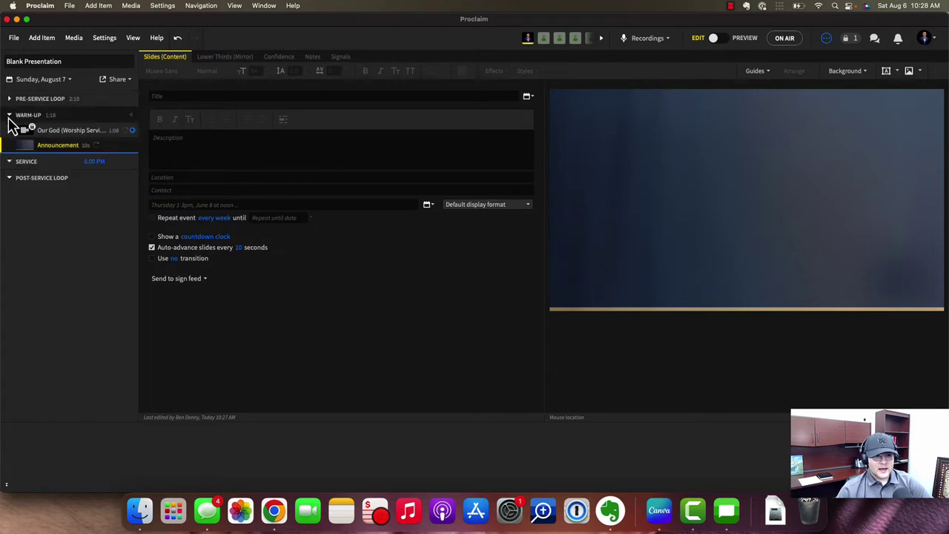
left_click(9, 115)
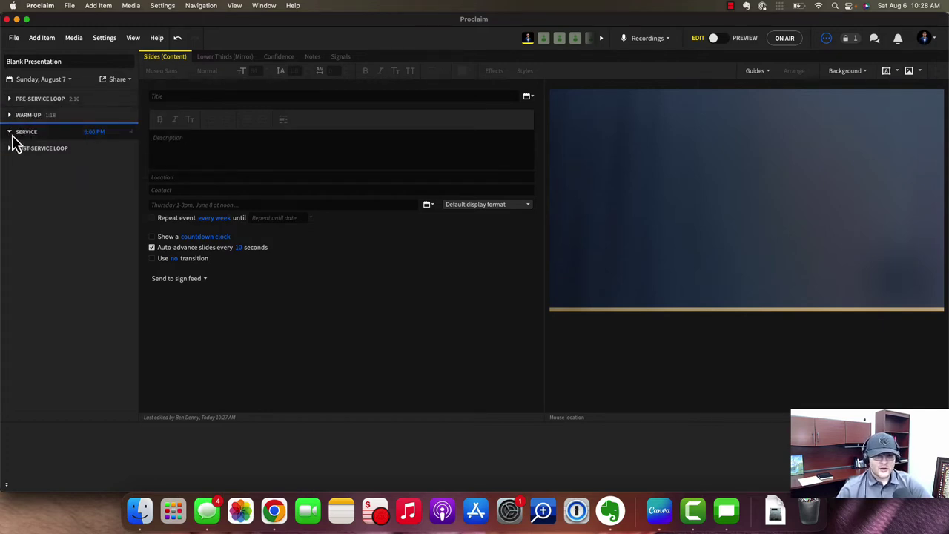
left_click(41, 39)
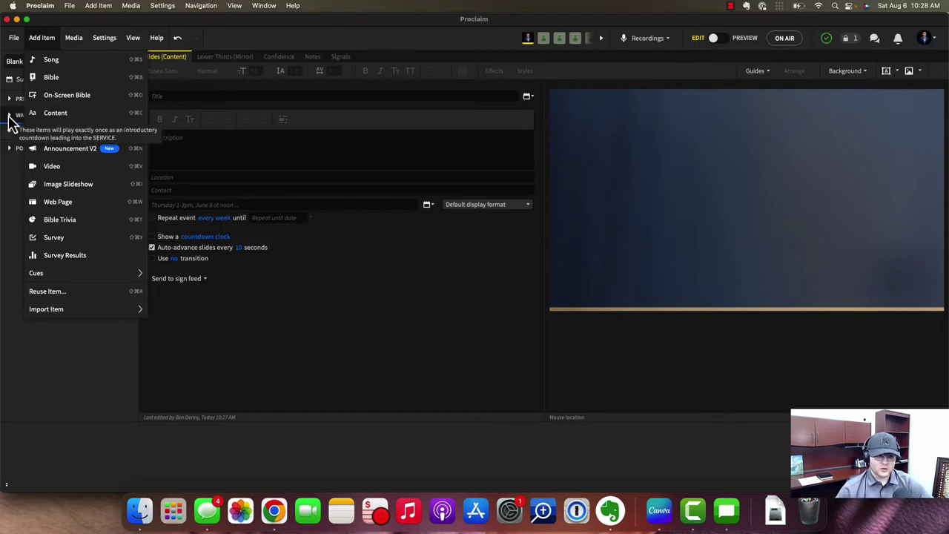
left_click(58, 62)
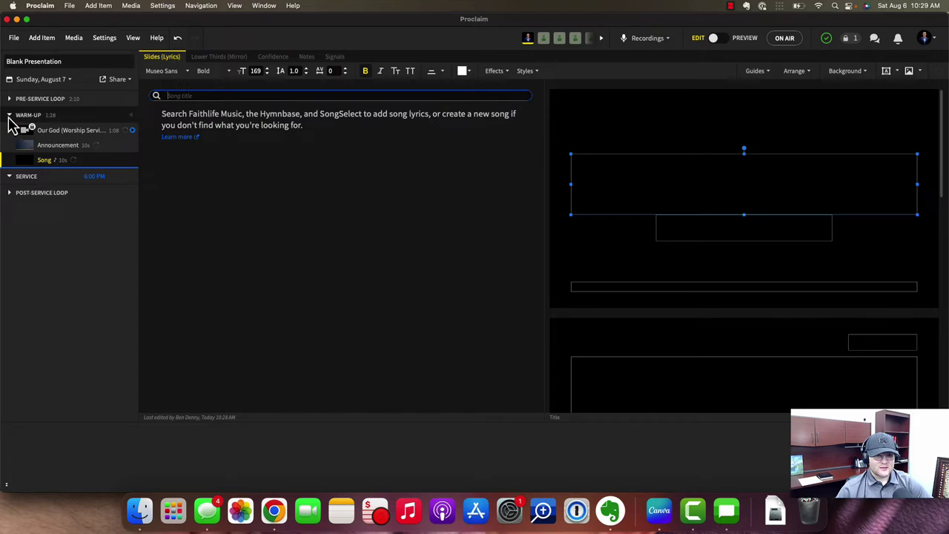
left_click_drag(84, 162, 84, 193)
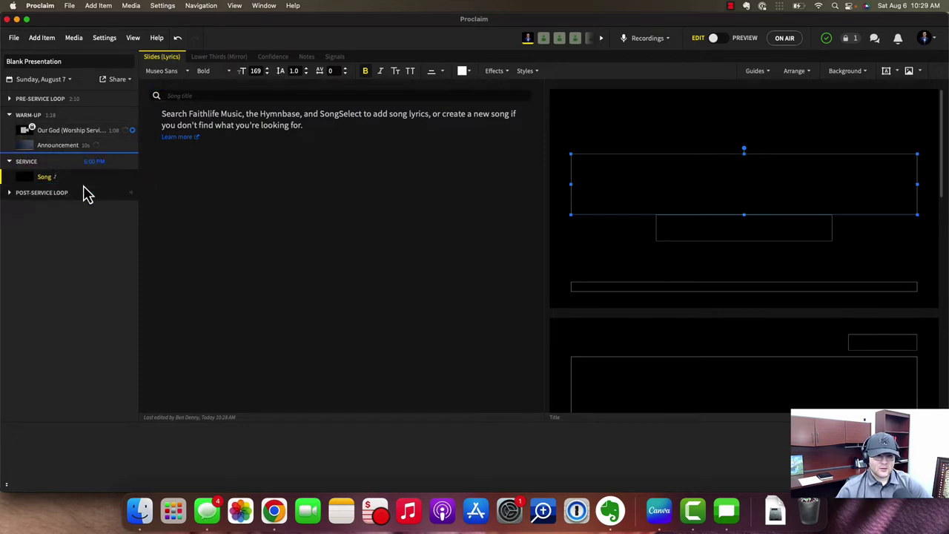
left_click(8, 116)
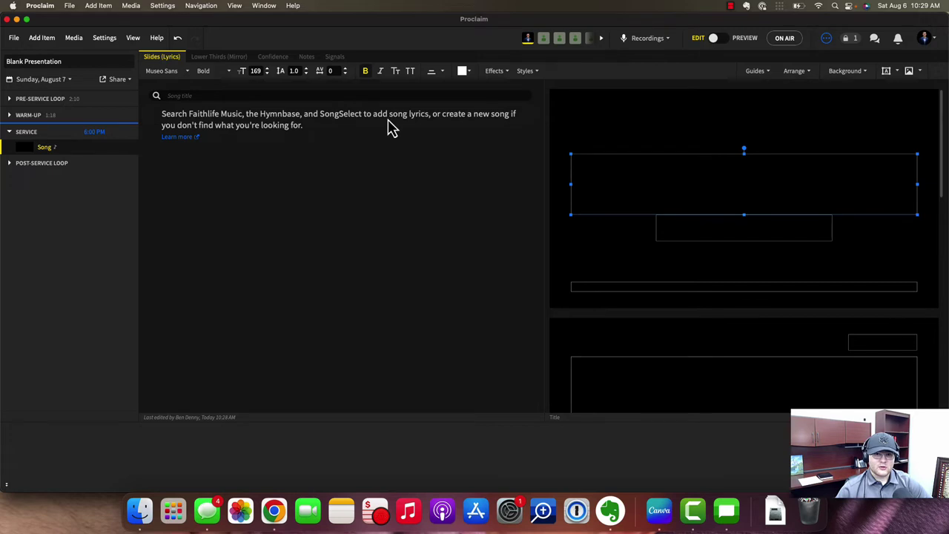
Search the song titles for "to god be the" and load the Worship Team version of To God Be the Glory.
left_click(318, 93)
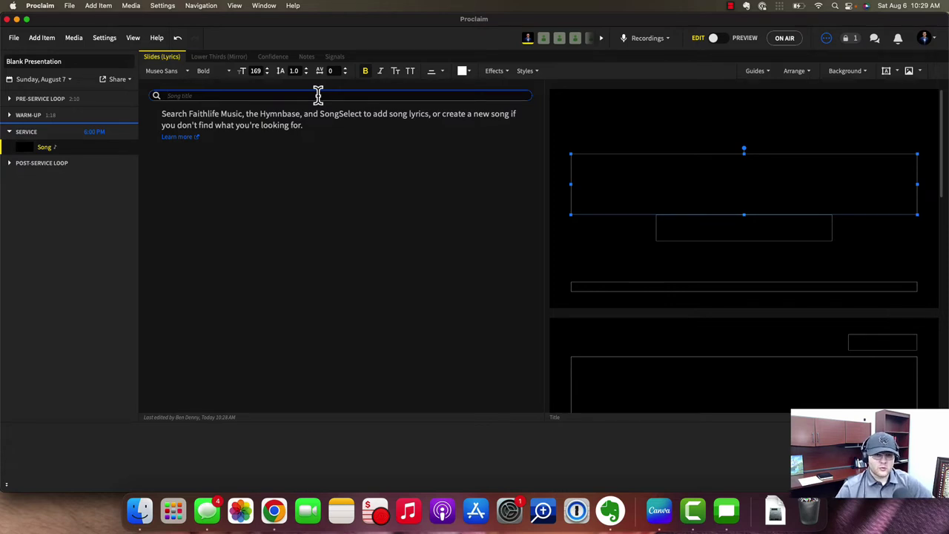
type("to god")
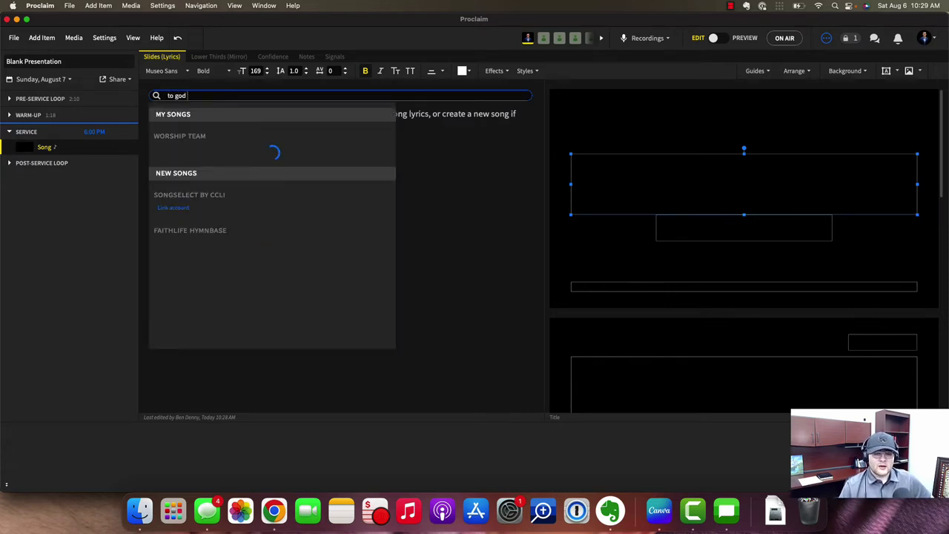
type(" be the")
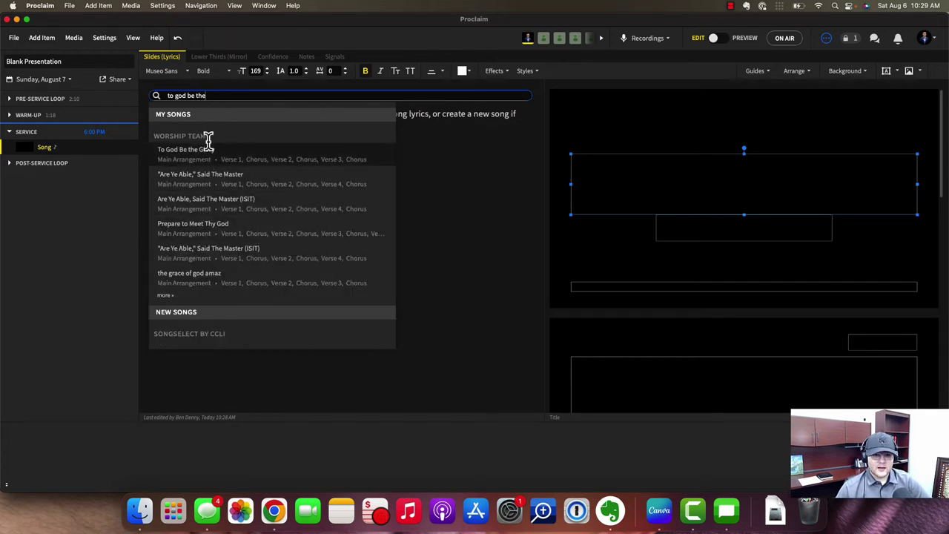
scroll(214, 260, "down", 6)
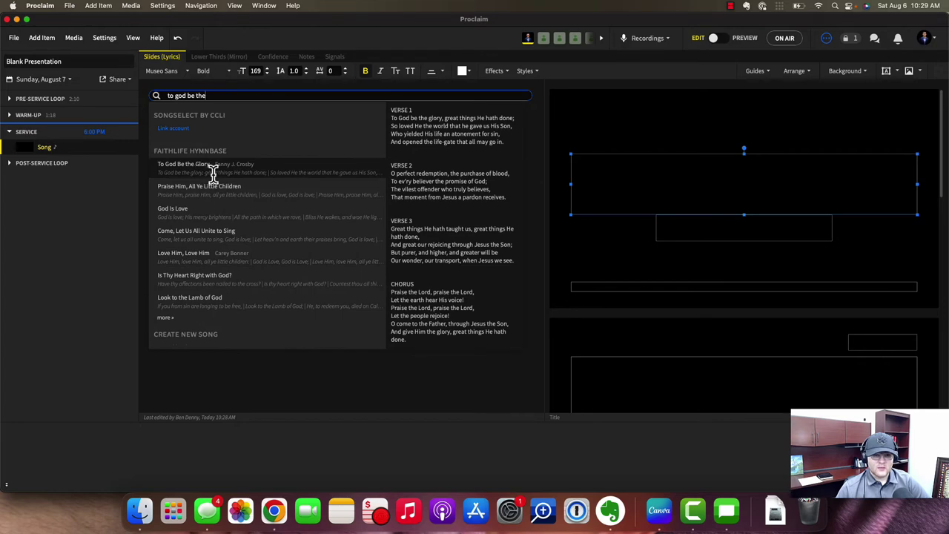
scroll(211, 171, "up", 6)
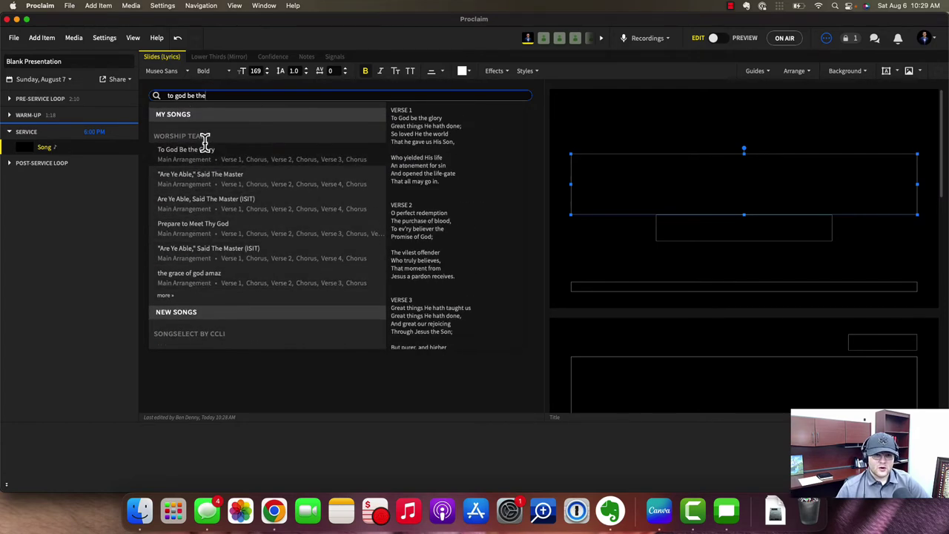
scroll(232, 328, "down", 6)
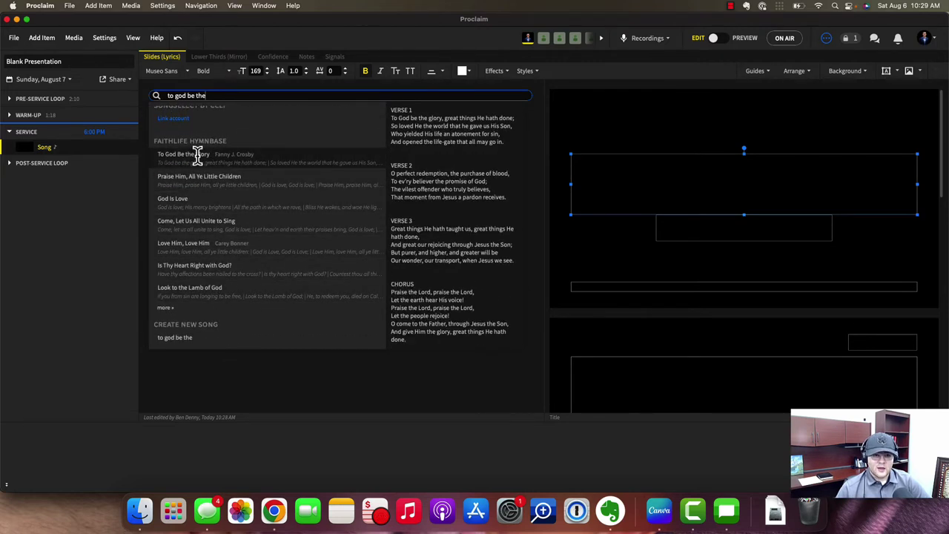
scroll(218, 158, "up", 6)
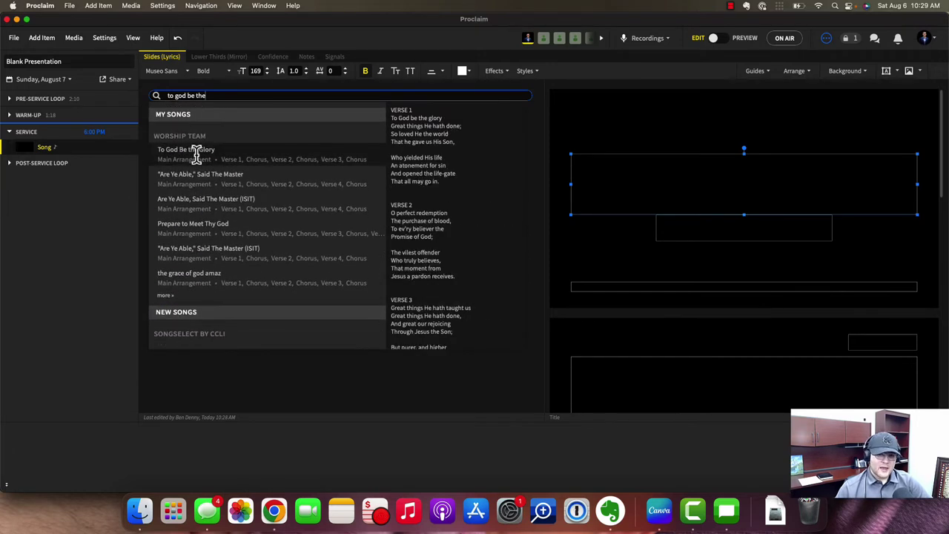
left_click(196, 154)
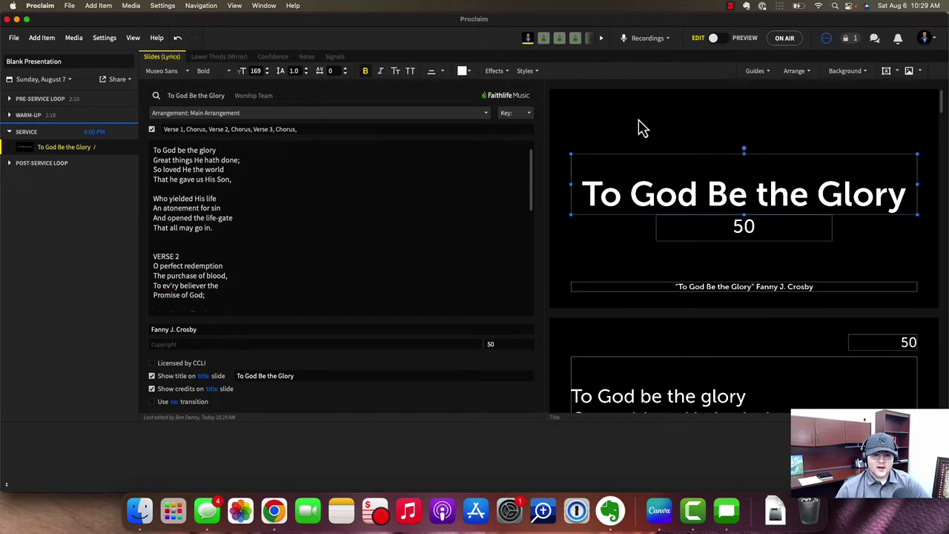
Look through the To God Be the Glory slides and turn off the song's title slide.
left_click(622, 246)
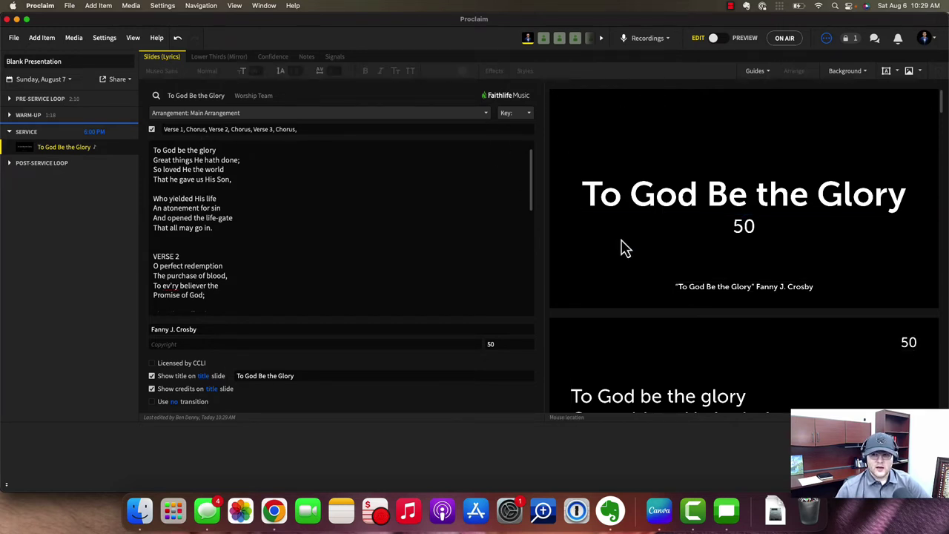
scroll(623, 247, "down", 5)
scroll(621, 246, "up", 5)
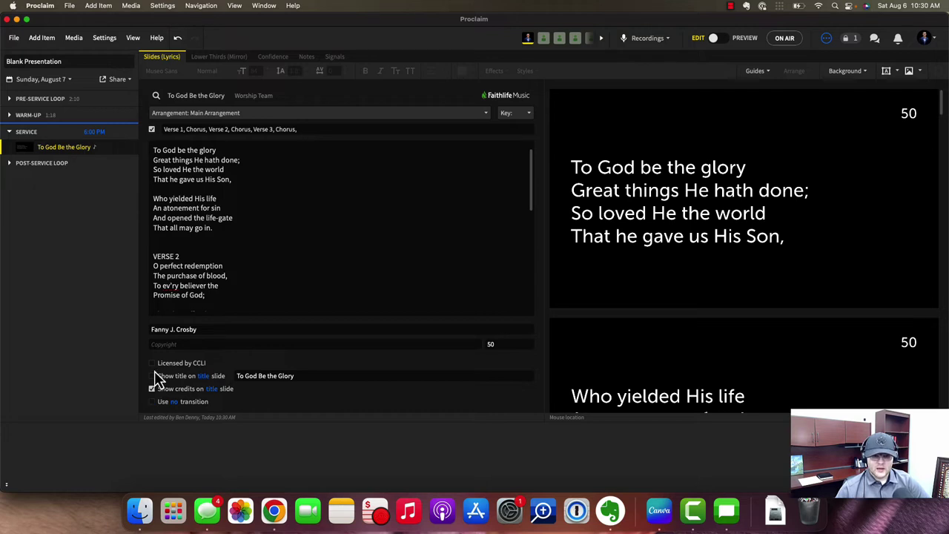
Try marking the song as licensed by CCLI with a license number, song number 50 and title slide, and switch the license and title off again.
left_click(152, 365)
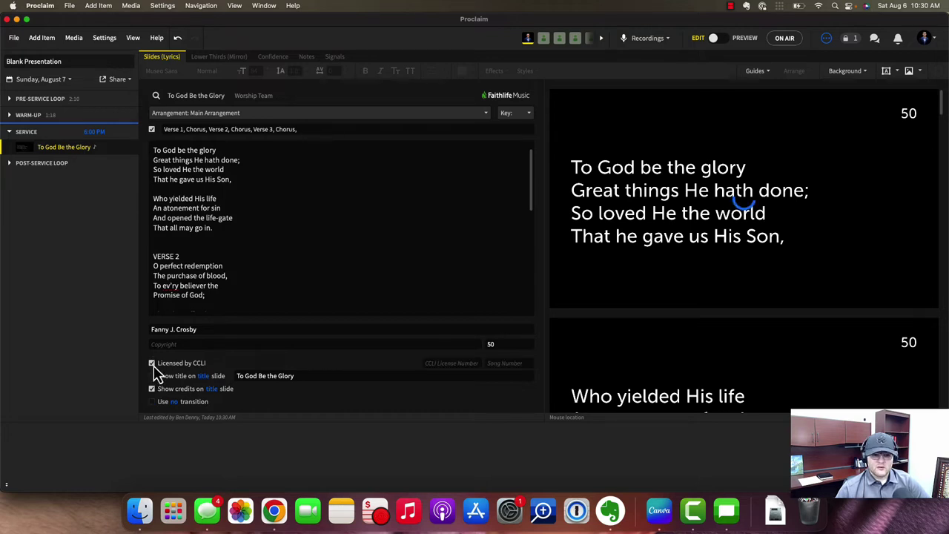
left_click(460, 362)
type("1234")
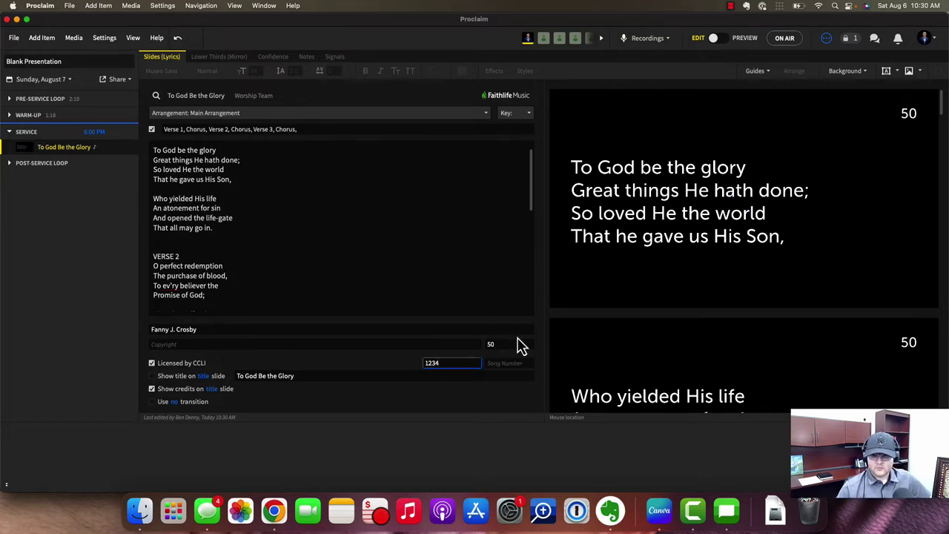
left_click(507, 363)
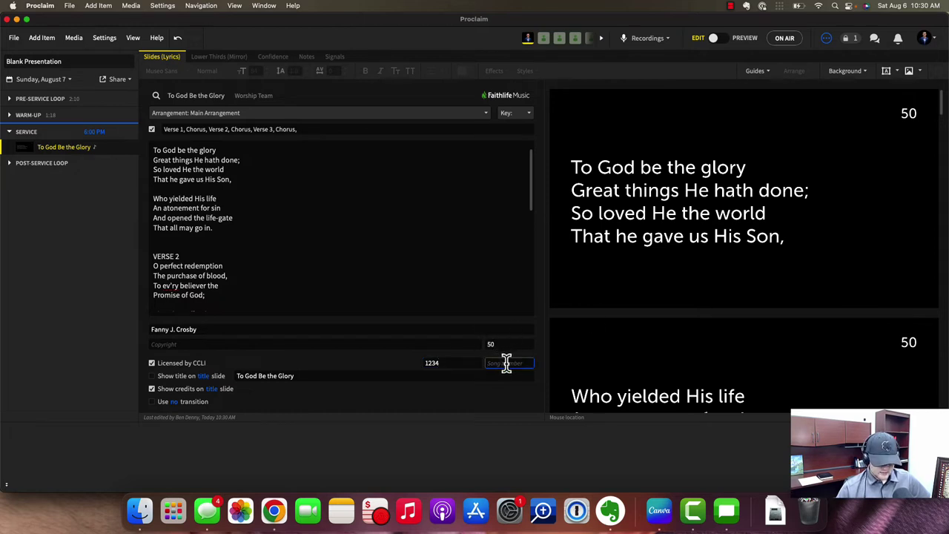
type("50")
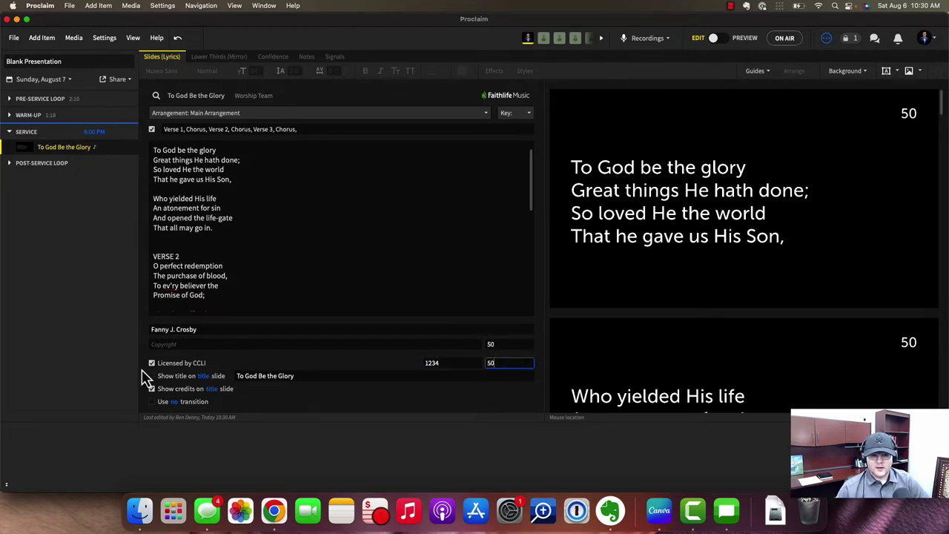
left_click(152, 376)
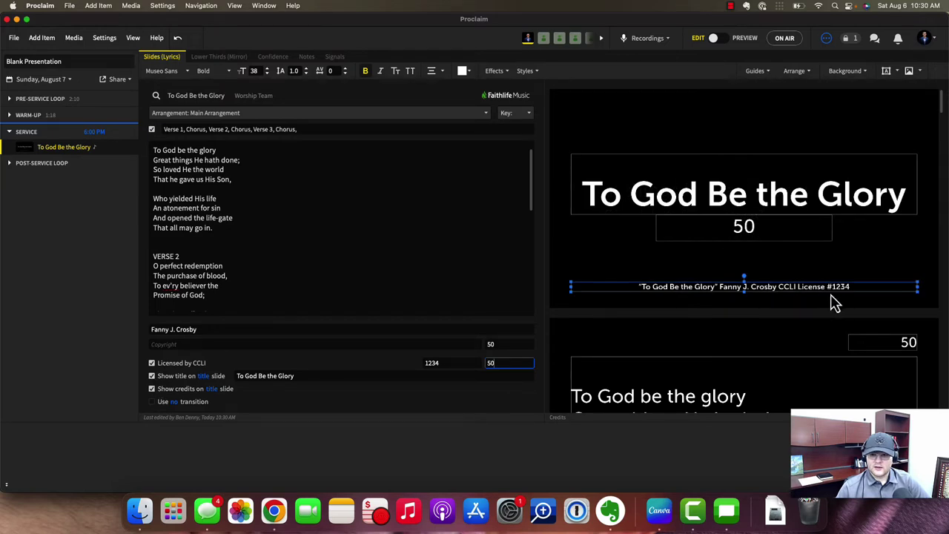
left_click(151, 362)
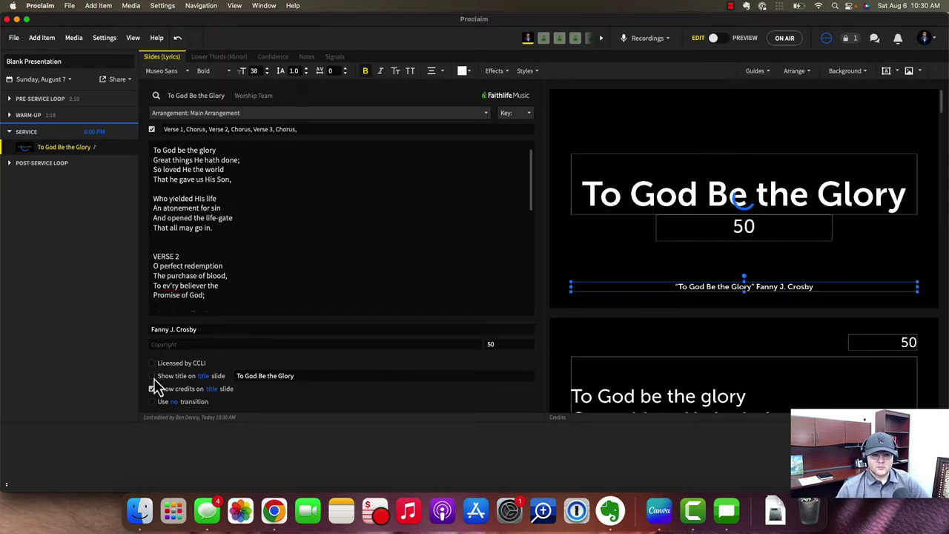
left_click(153, 379)
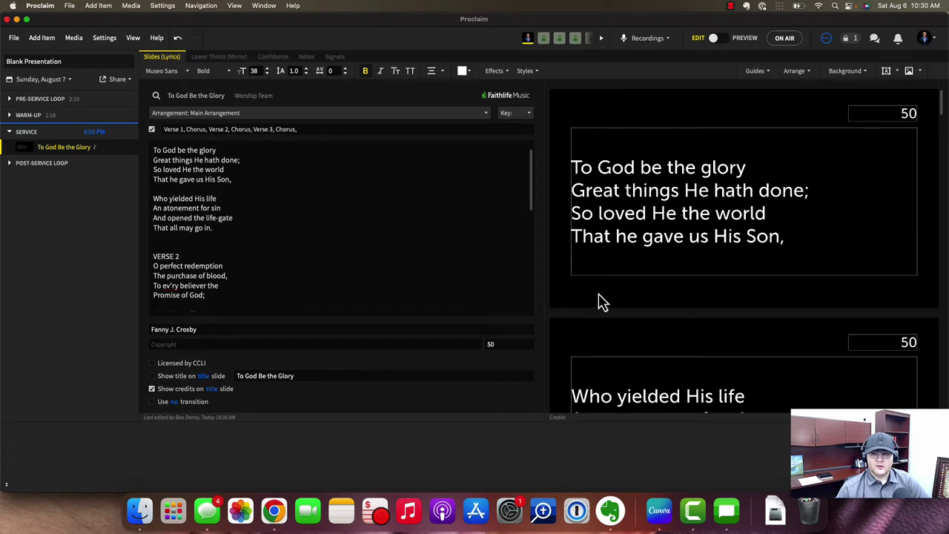
Examine the song's verse order and the corresponding verse and chorus headings throughout the lyrics of To God Be the Glory.
left_click(184, 150)
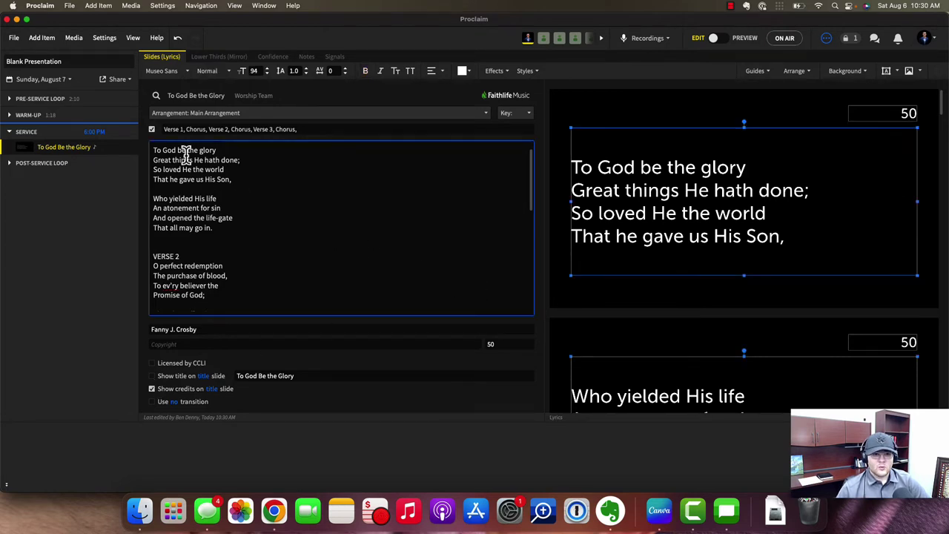
left_click(247, 121)
left_click(240, 123)
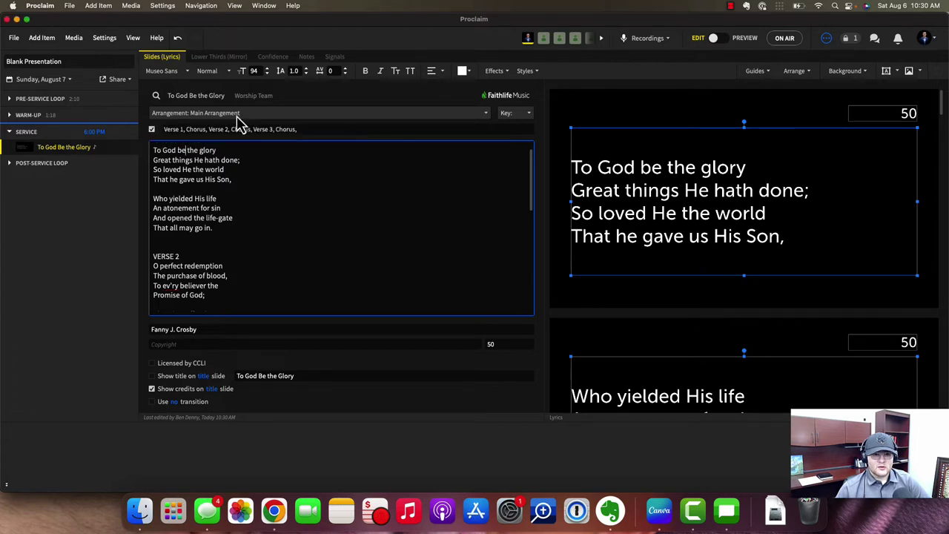
left_click(167, 129)
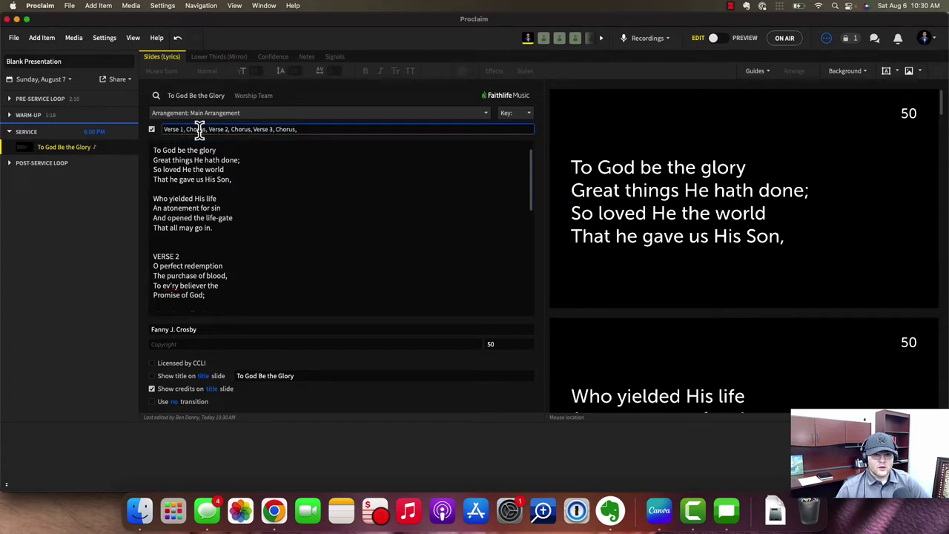
left_click(170, 129)
left_click(188, 214)
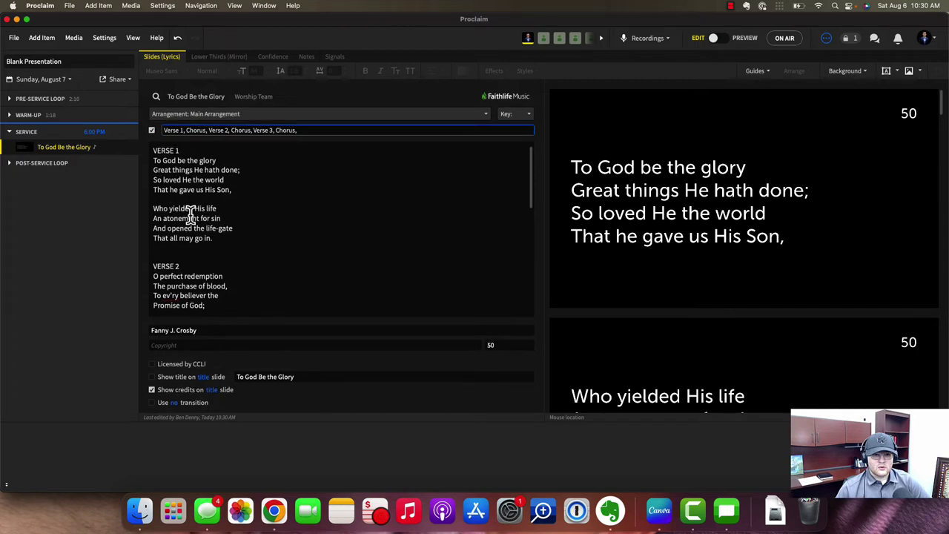
left_click(156, 149)
left_click_drag(155, 149, 183, 149)
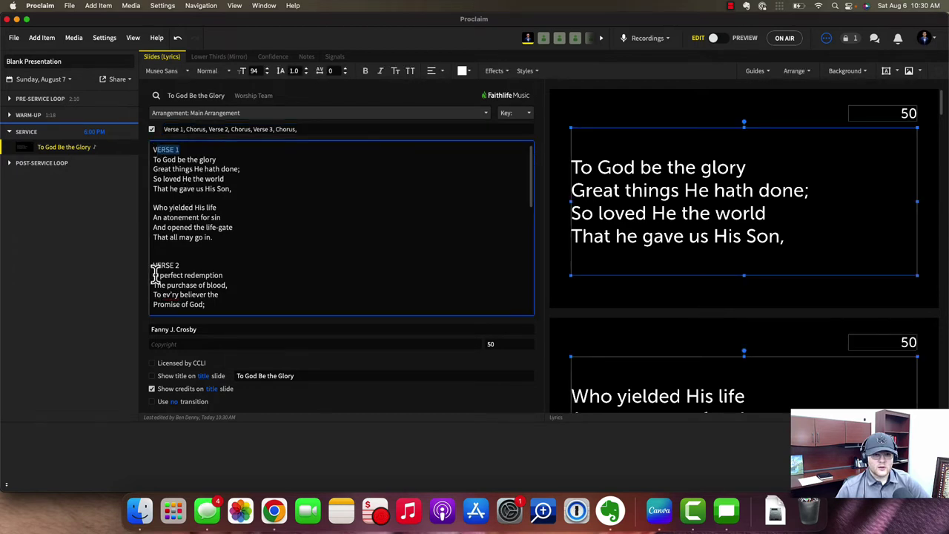
left_click_drag(154, 266, 178, 265)
scroll(178, 271, "down", 5)
scroll(178, 245, "down", 1)
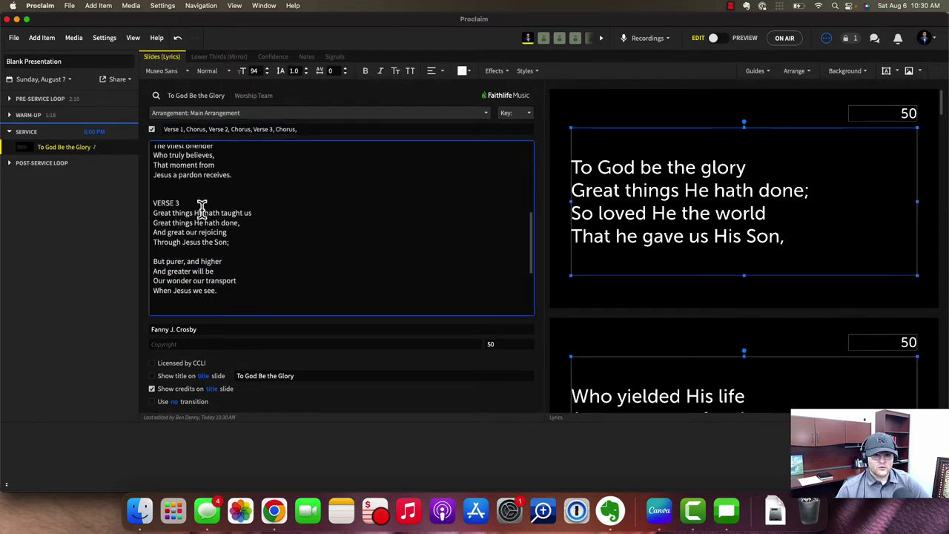
scroll(189, 208, "down", 4)
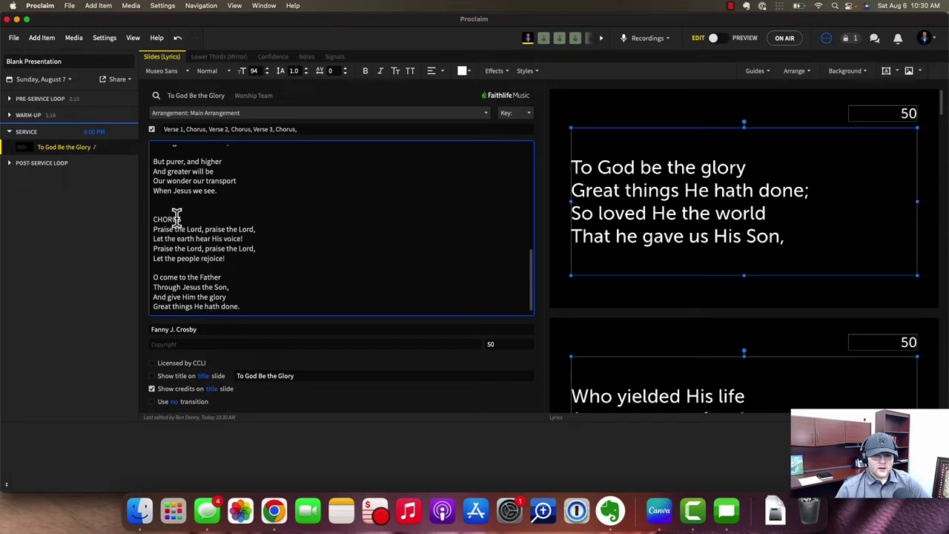
scroll(177, 215, "up", 10)
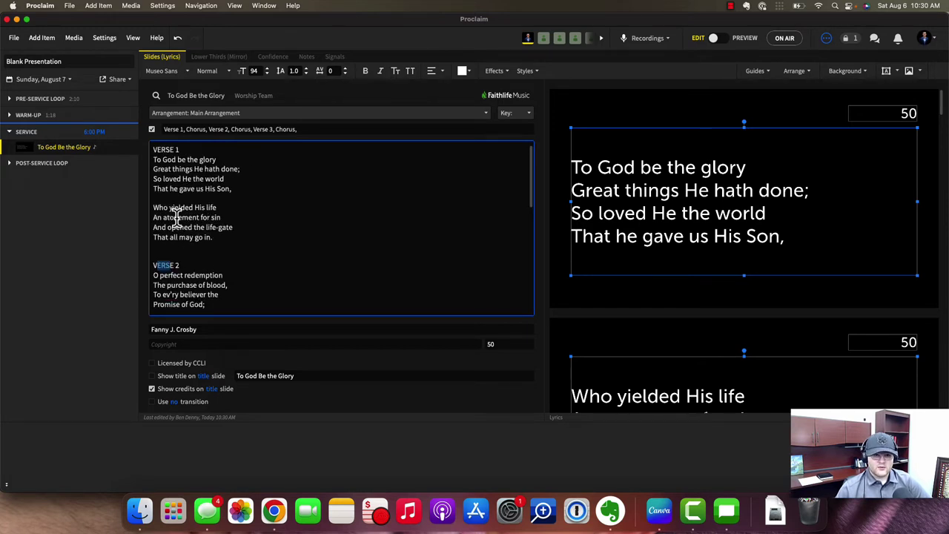
scroll(190, 230, "down", 5)
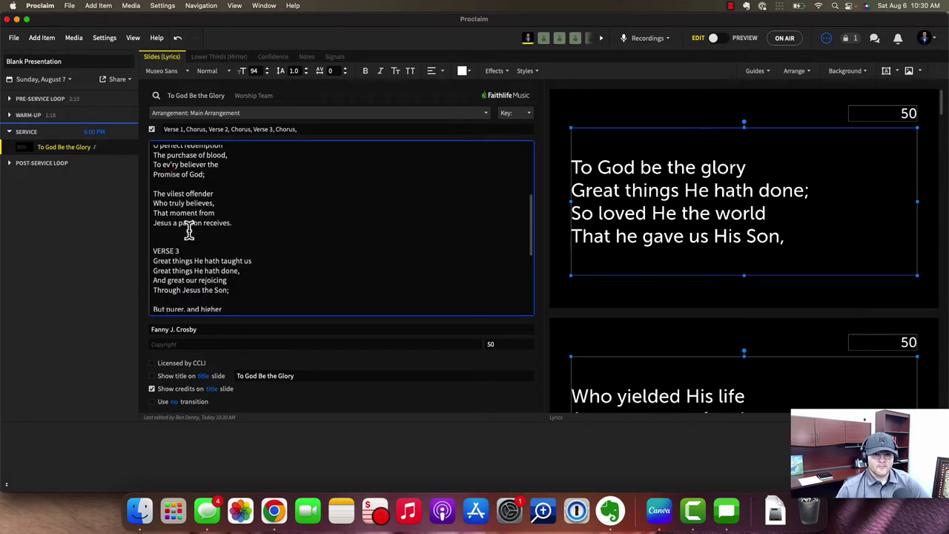
Turn off the song's custom verse order, look over the resulting slides and lyrics, and turn the custom order back on.
scroll(189, 230, "up", 5)
left_click(177, 129)
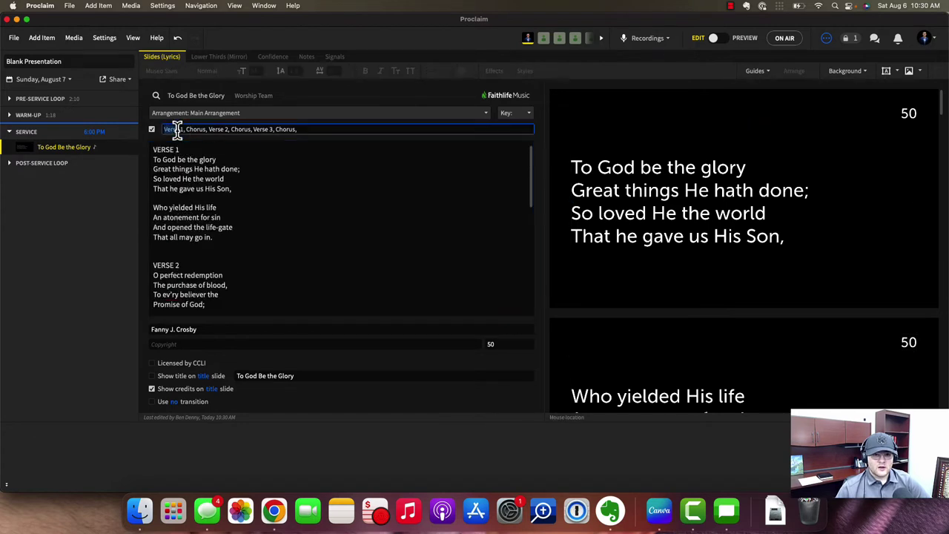
left_click(152, 129)
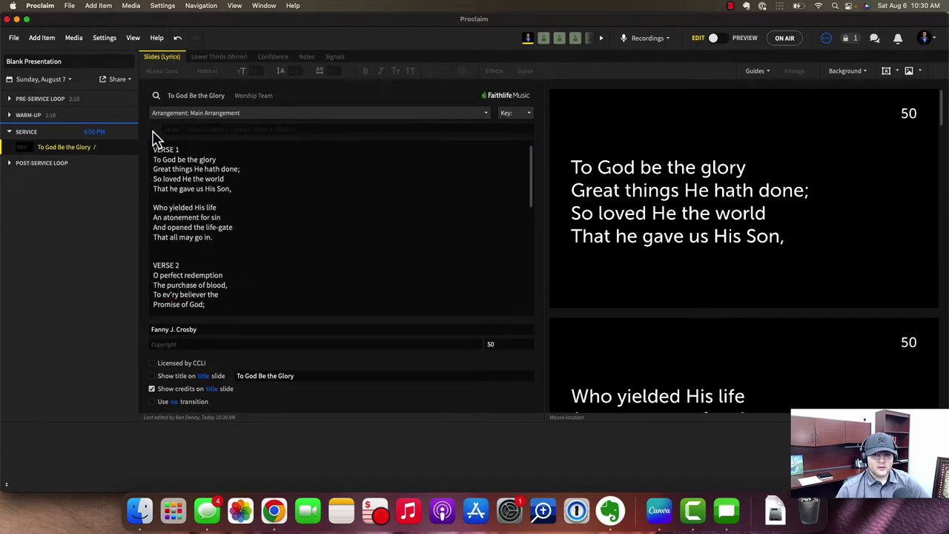
scroll(699, 303, "down", 10)
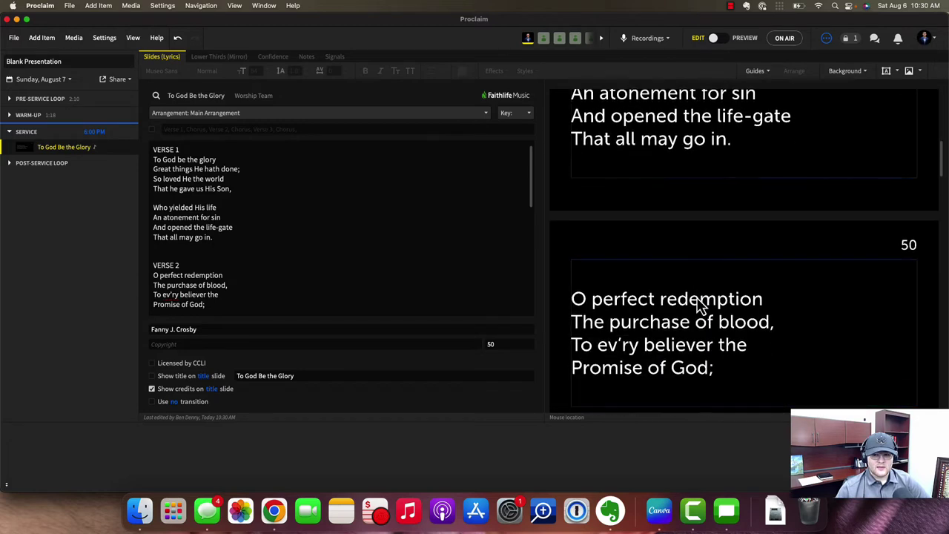
scroll(665, 144, "up", 5)
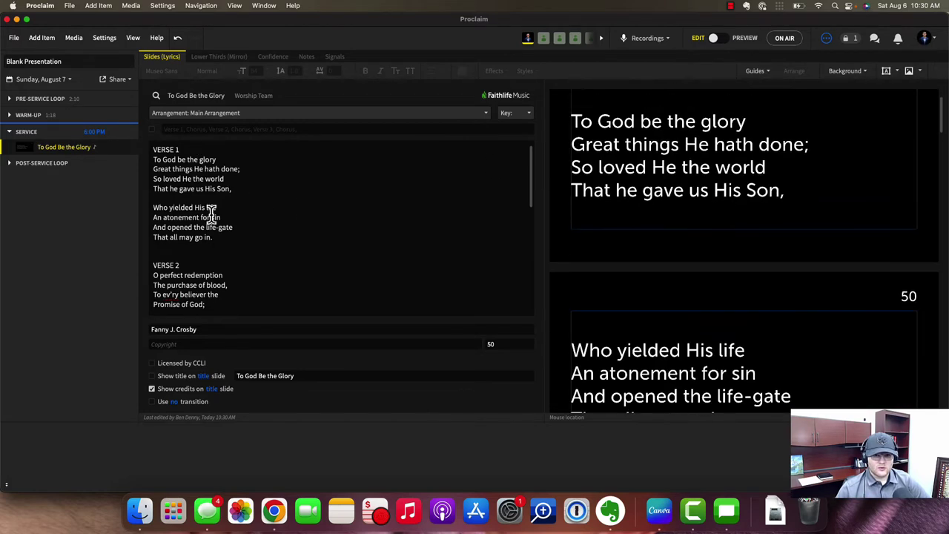
scroll(211, 222, "down", 10)
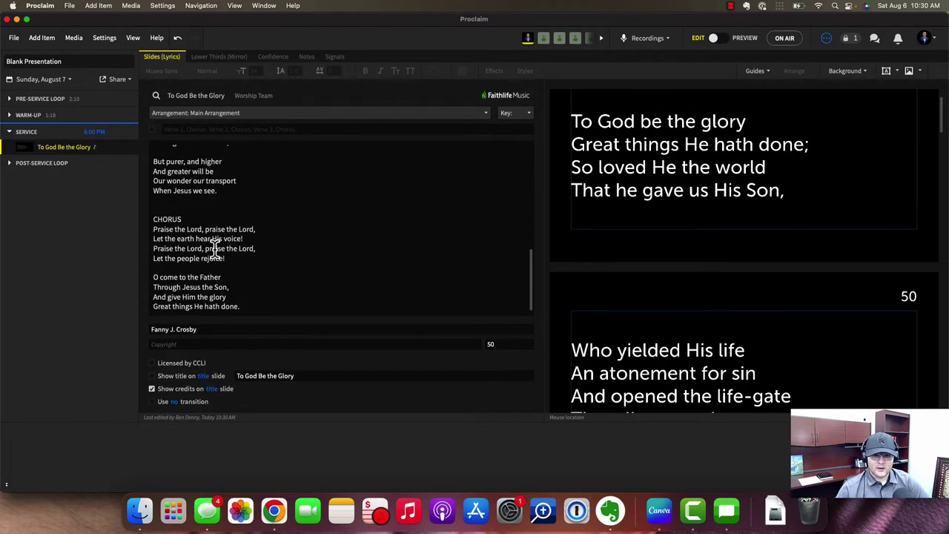
scroll(213, 250, "up", 10)
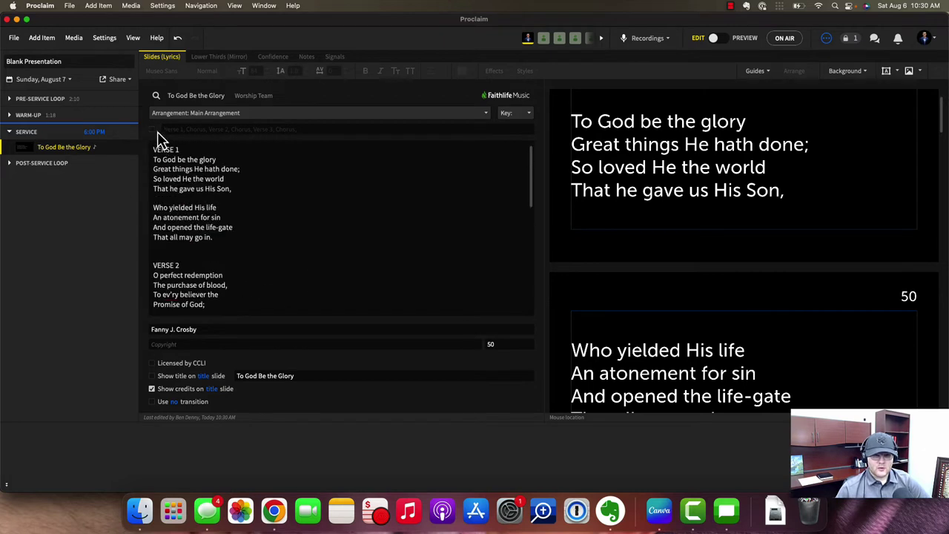
left_click(152, 130)
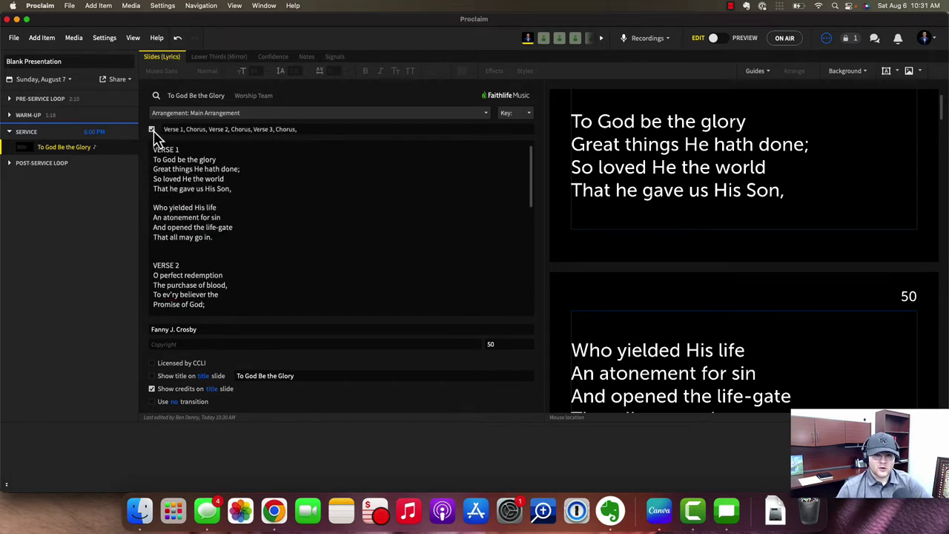
Replace the song's custom verse order with Title only.
left_click_drag(311, 132, 170, 131)
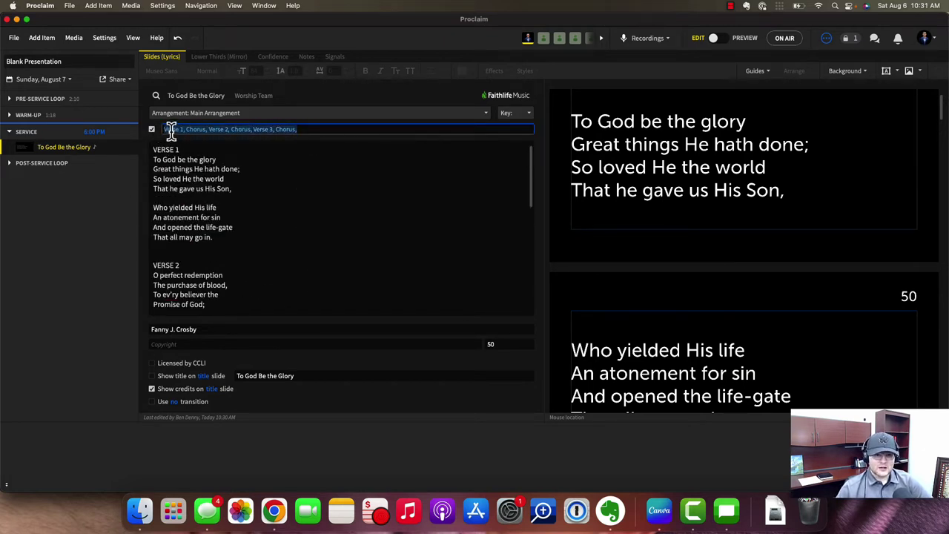
key("BackSpace")
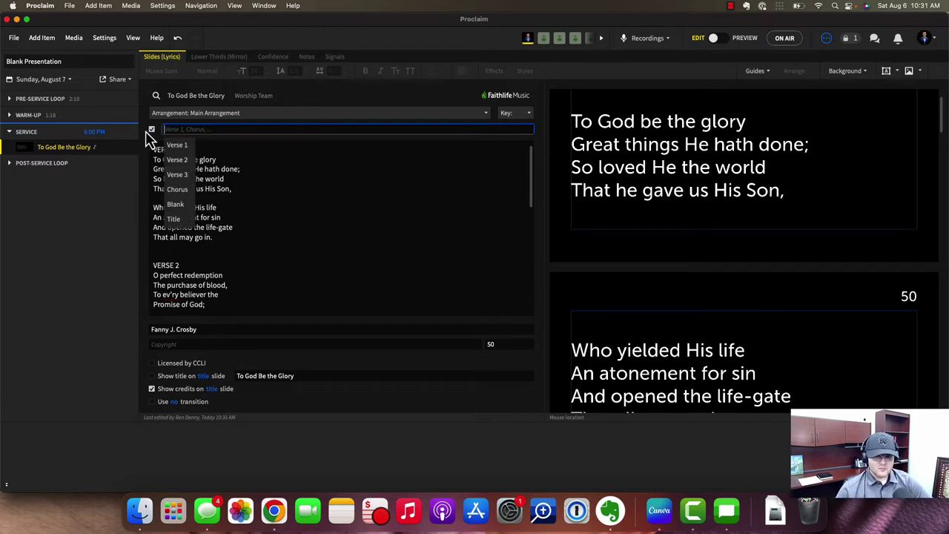
left_click(178, 221)
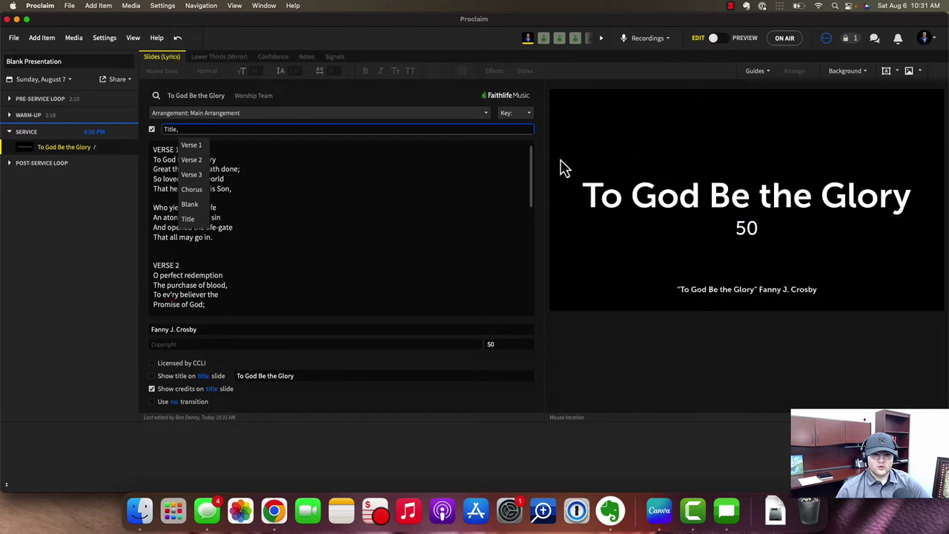
Rebuild the song's custom verse order as Verse 1, Chorus, Verse 2, Chorus, Verse 3, Chorus.
triple_click(173, 129)
key("BackSpace")
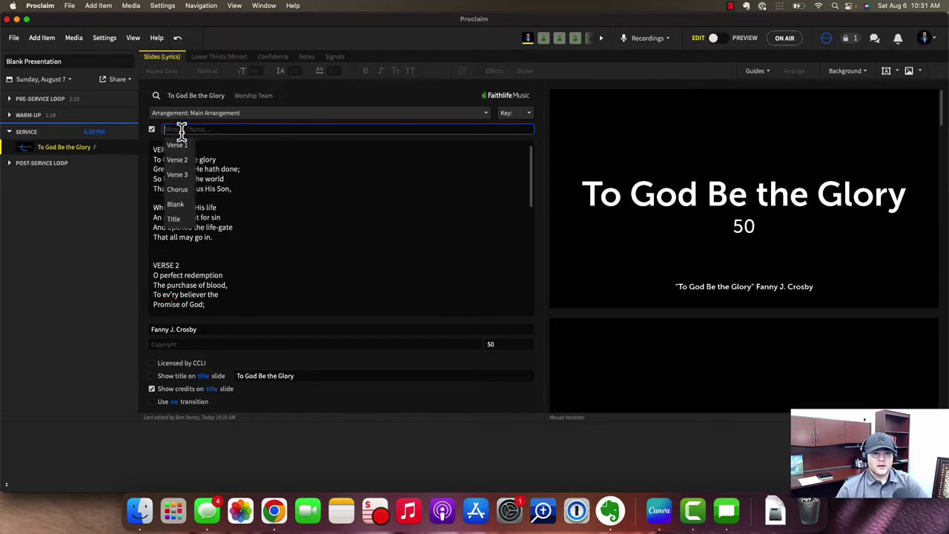
left_click(179, 145)
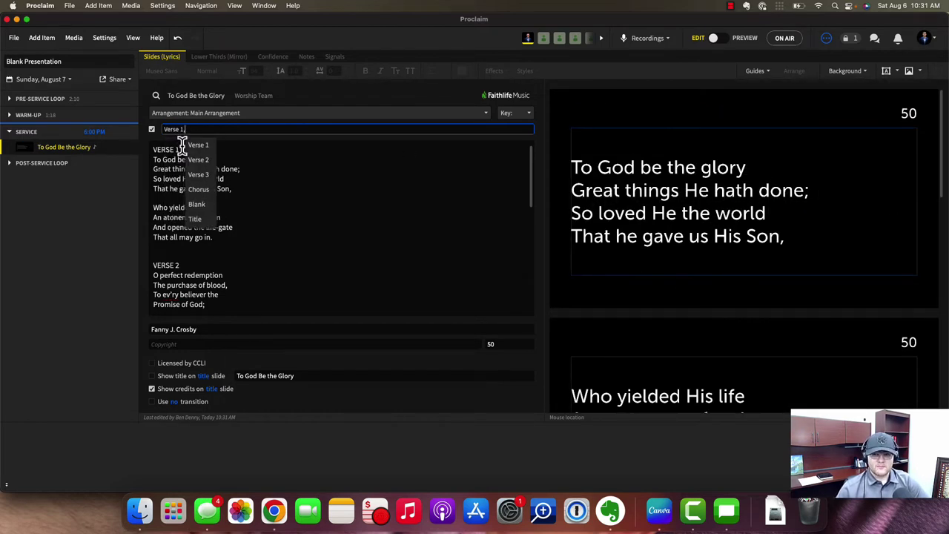
scroll(668, 314, "down", 3)
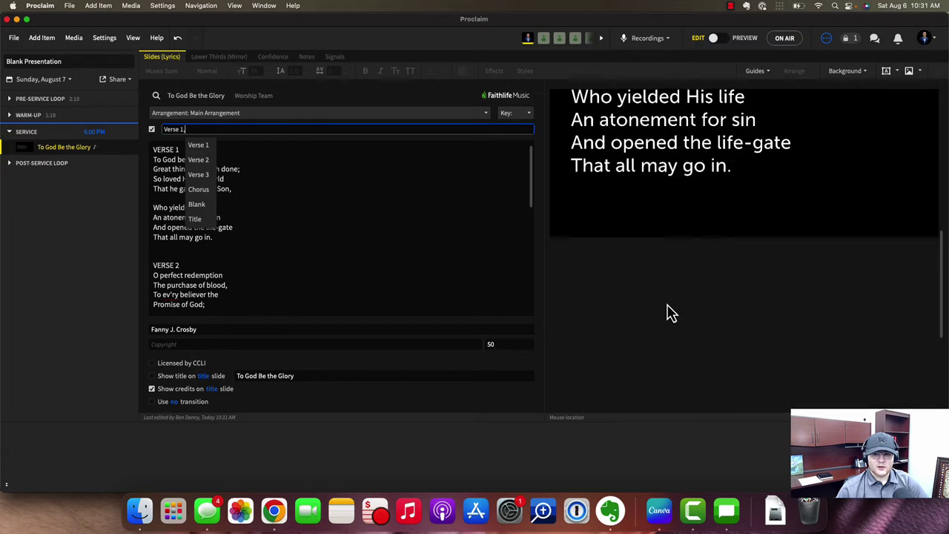
left_click(197, 190)
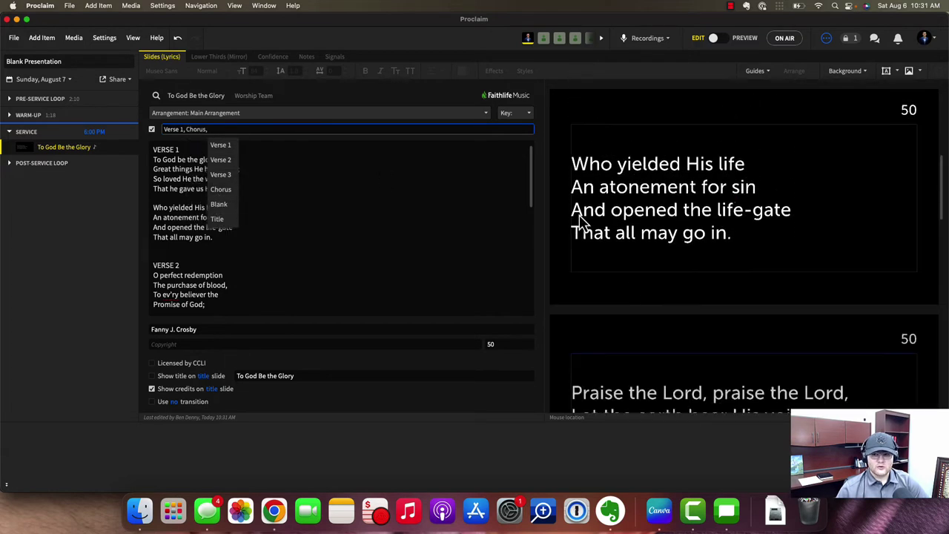
scroll(637, 317, "down", 2)
scroll(636, 317, "down", 2)
left_click(221, 160)
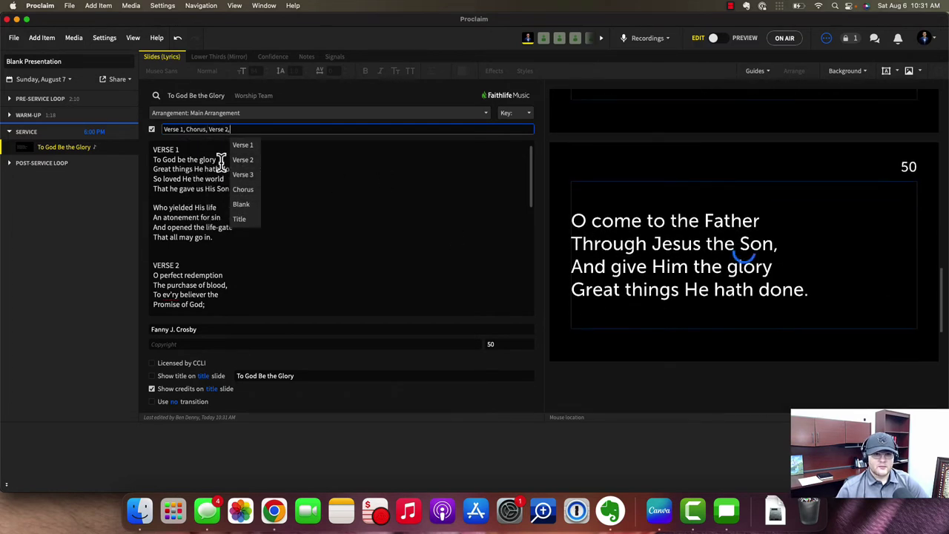
left_click(246, 189)
left_click(266, 174)
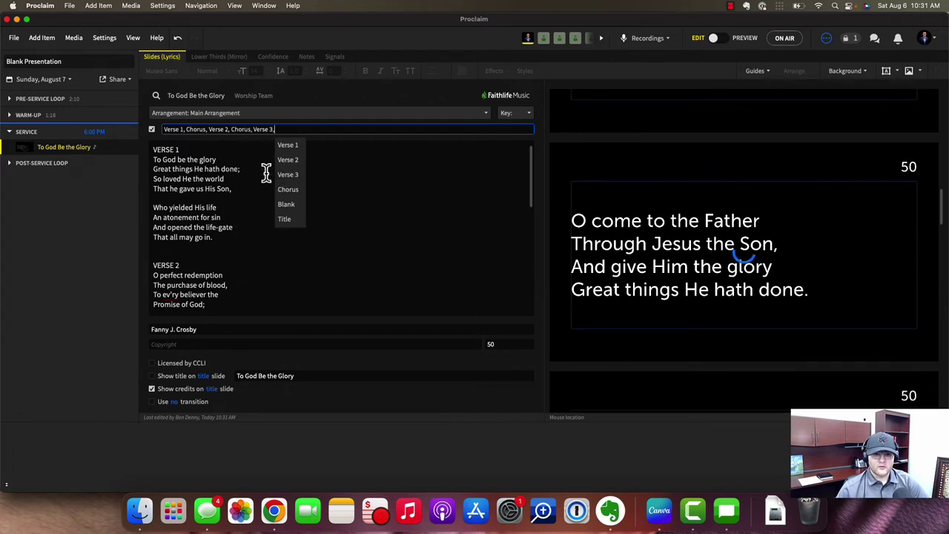
left_click(295, 189)
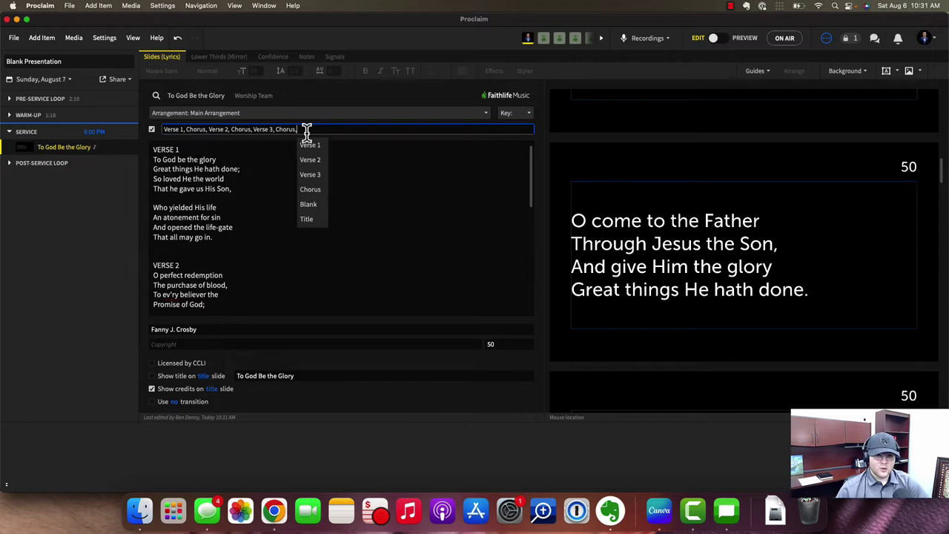
Remove the Chorus between Verse 2 and Verse 3 from the verse order and enter it there again.
left_click(236, 132)
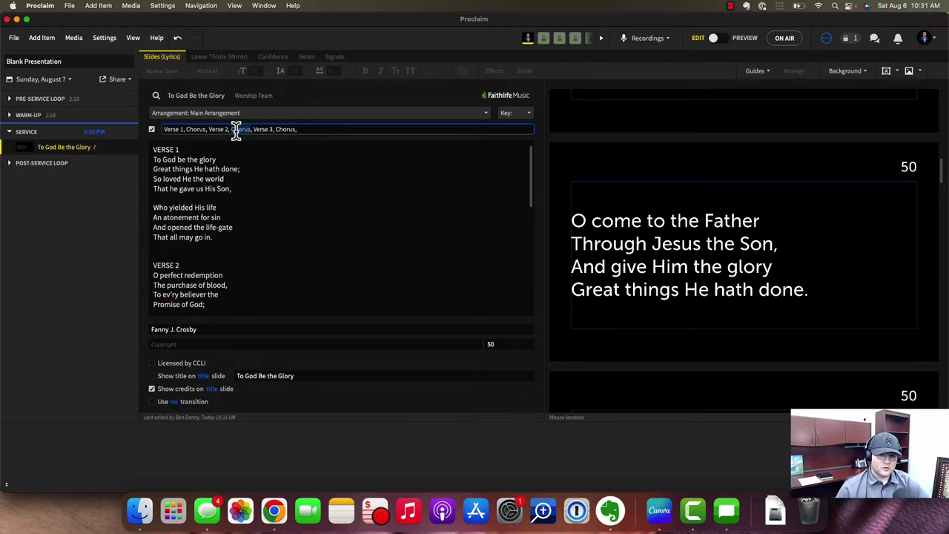
left_click(235, 132)
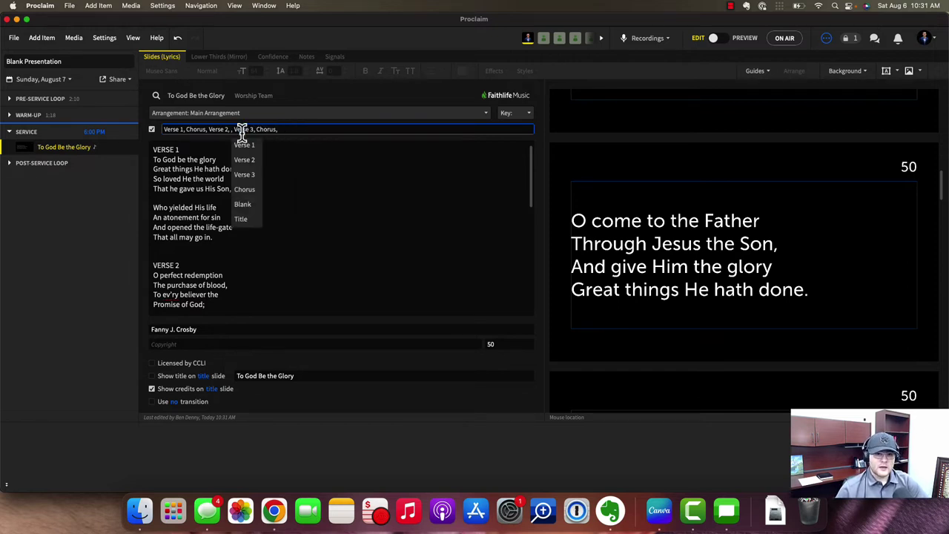
key("BackSpace")
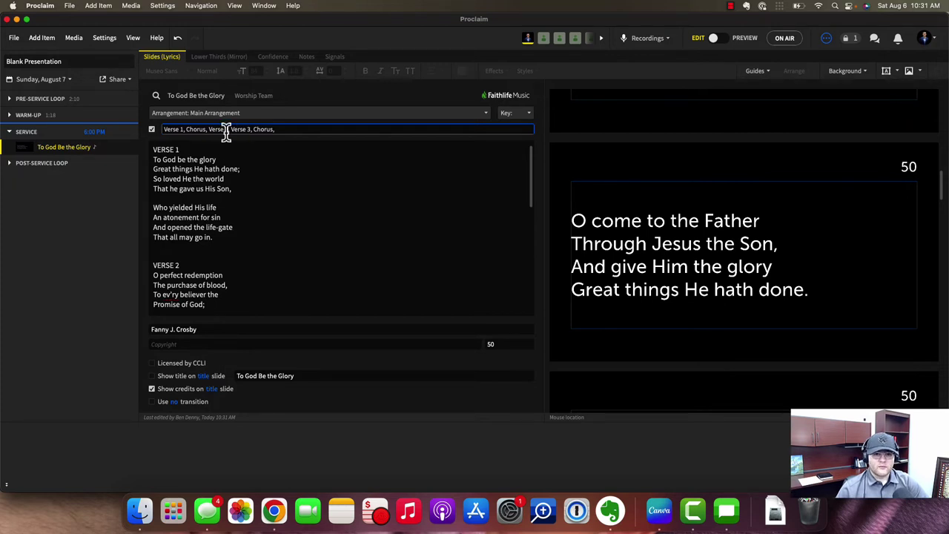
scroll(689, 180, "up", 3)
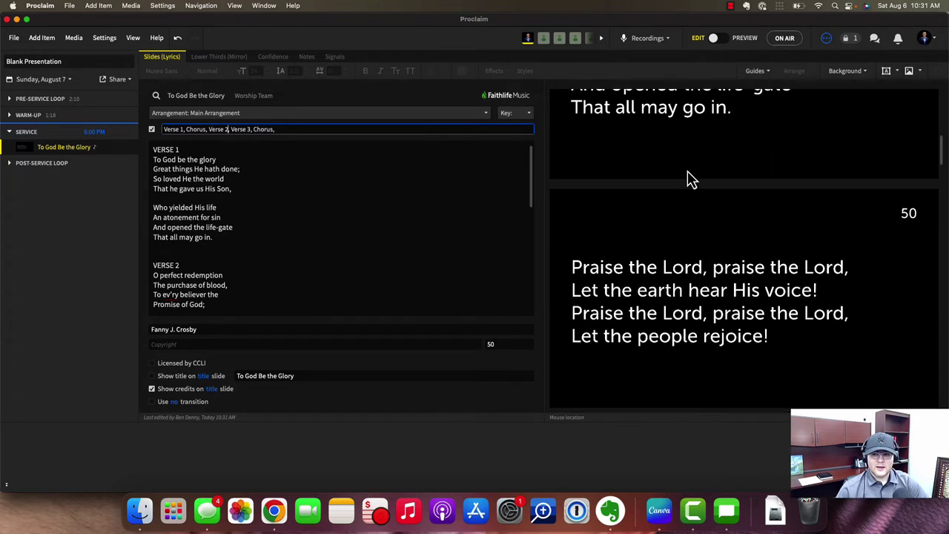
left_click(230, 129)
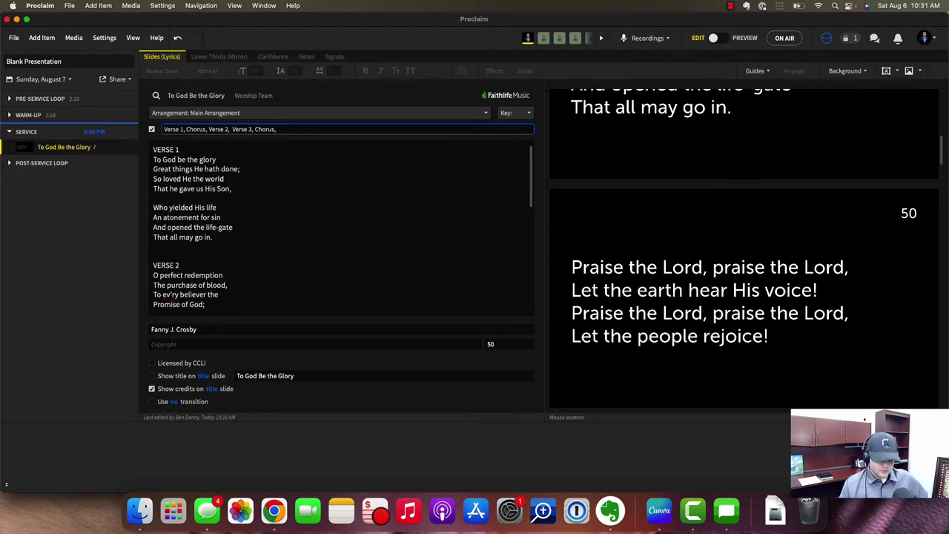
type("Cho")
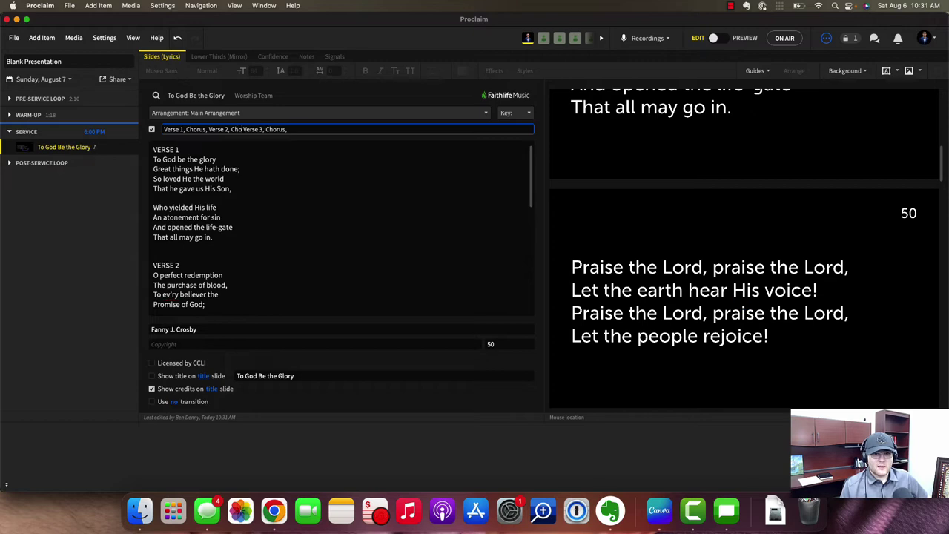
type("rus,")
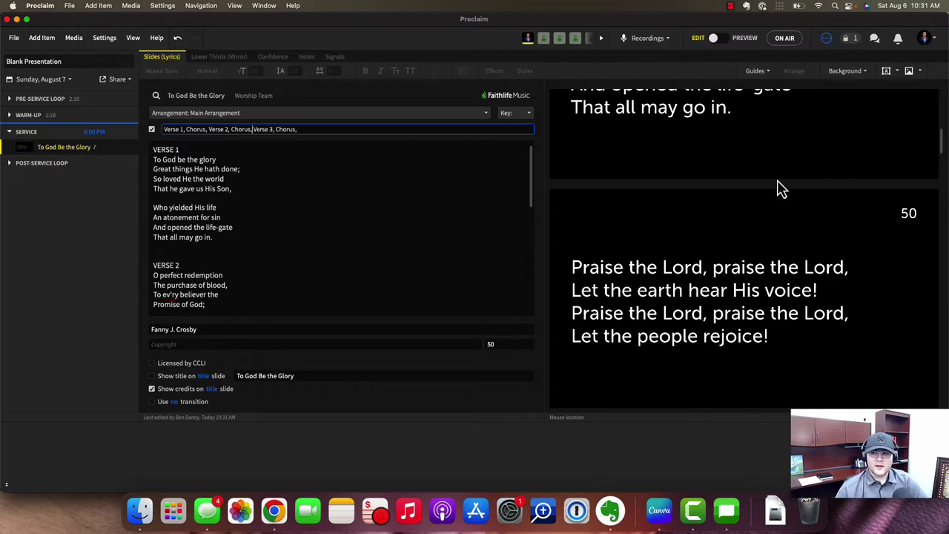
scroll(778, 188, "up", 10)
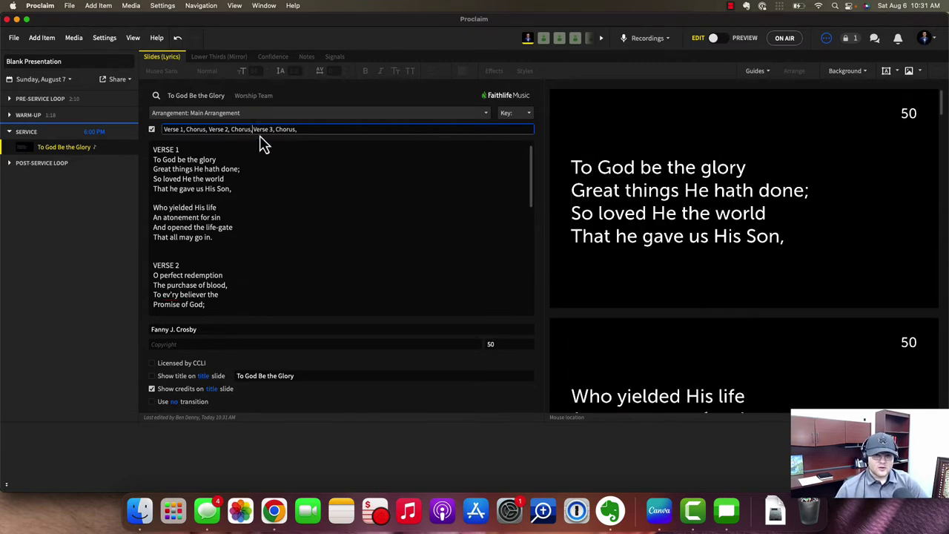
Examine the VERSE 1, VERSE 2 and CHORUS headings in the lyrics that the verse order refers to.
left_click(183, 151)
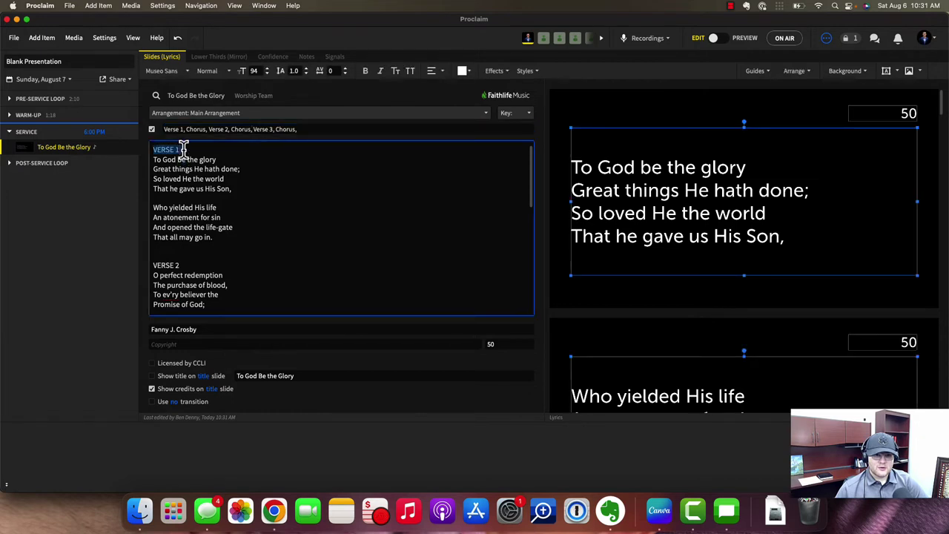
left_click(180, 265)
scroll(181, 265, "down", 5)
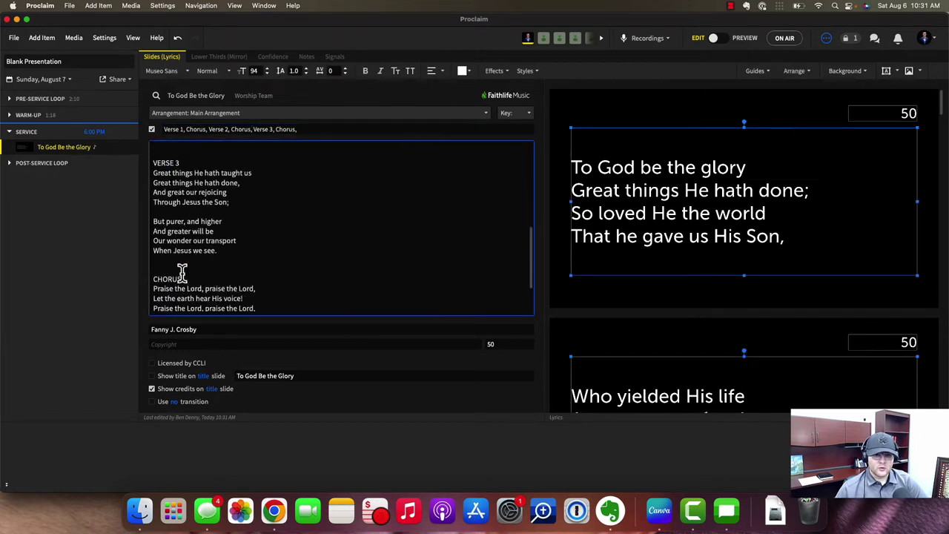
double_click(180, 219)
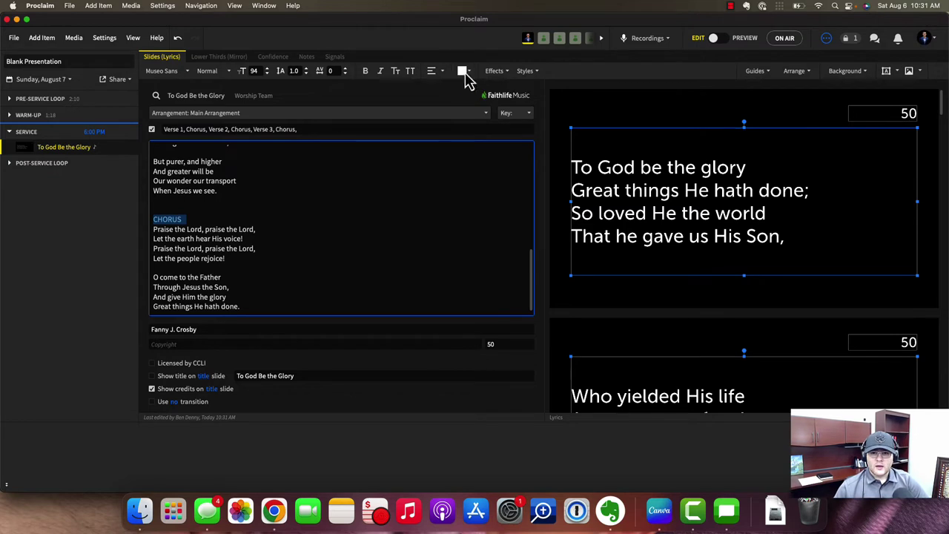
left_click(642, 119)
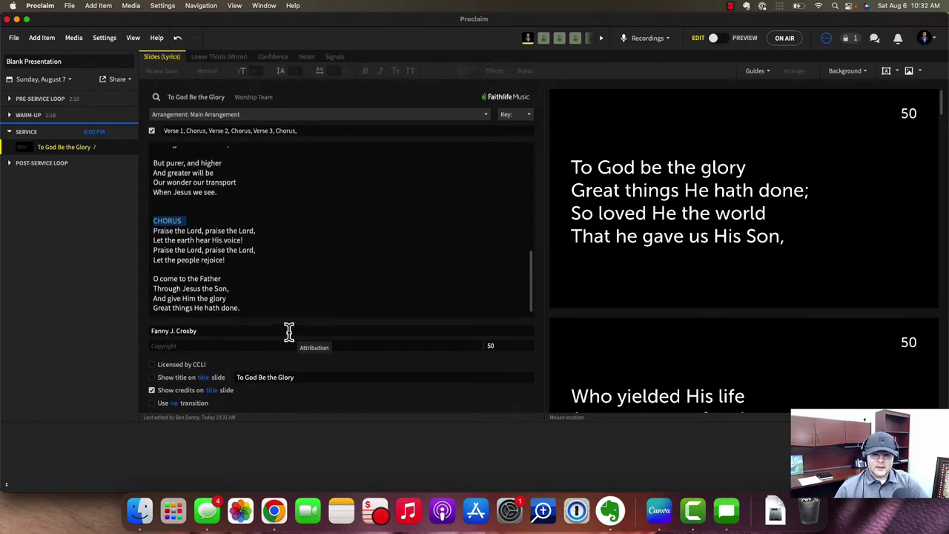
Browse the song backgrounds in the media library sorted by Trending and apply the Northern Lights Purple motion background as Smart Media.
left_click(865, 74)
left_click(804, 96)
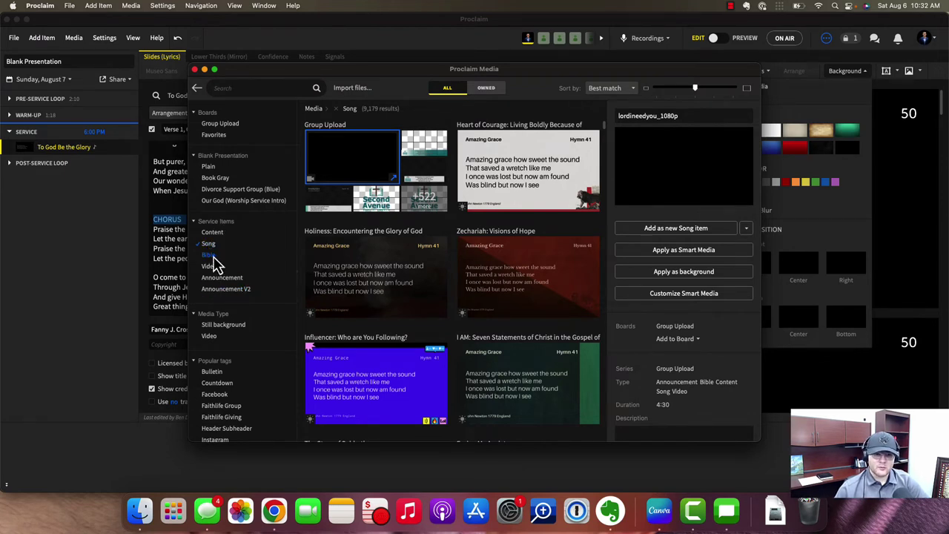
scroll(445, 293, "down", 5)
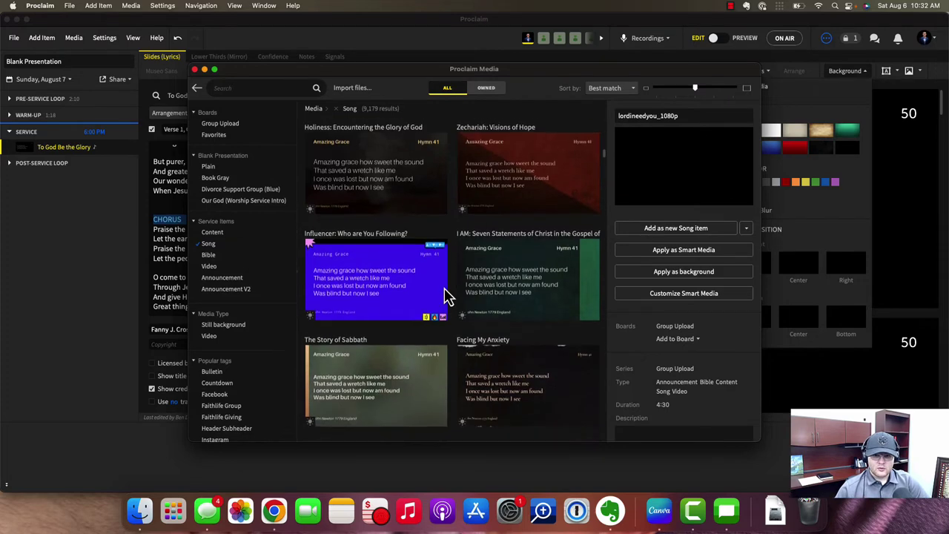
scroll(445, 293, "up", 5)
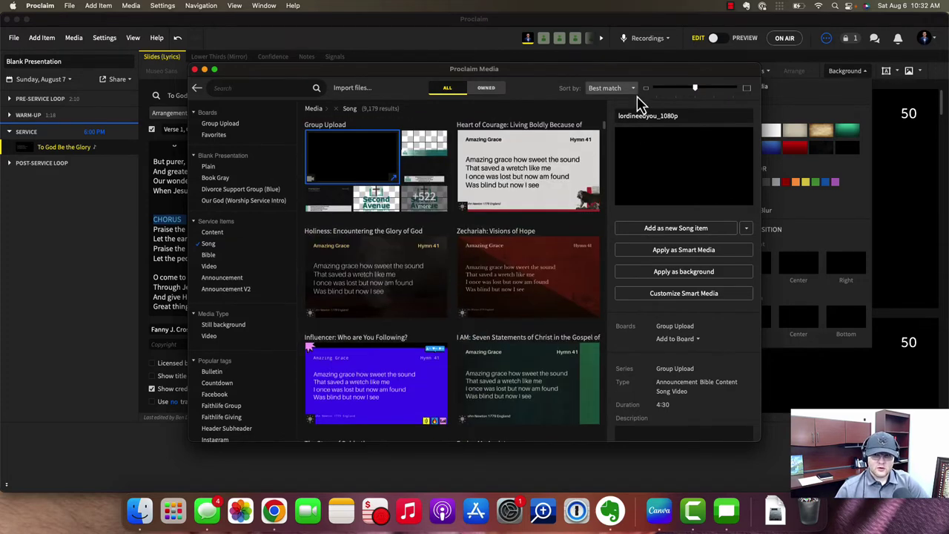
left_click(631, 91)
left_click(602, 120)
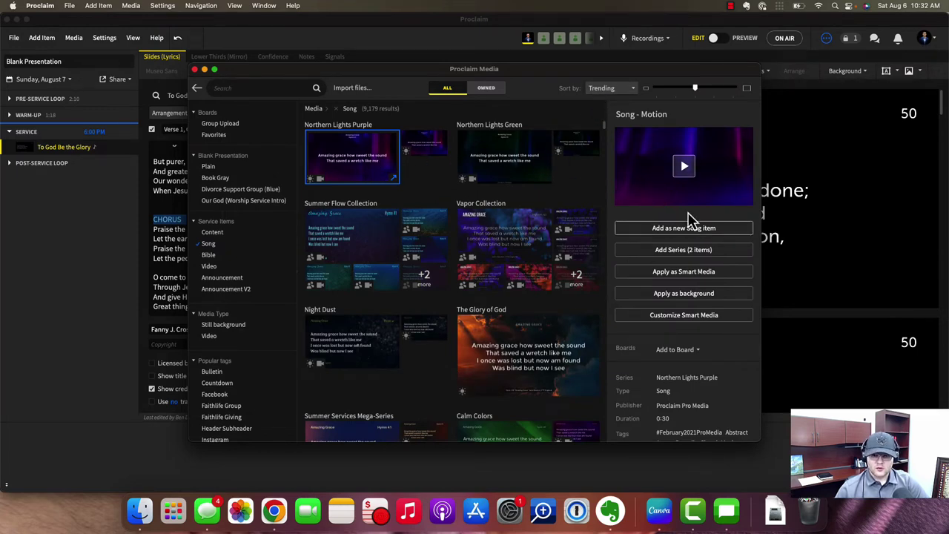
left_click(662, 272)
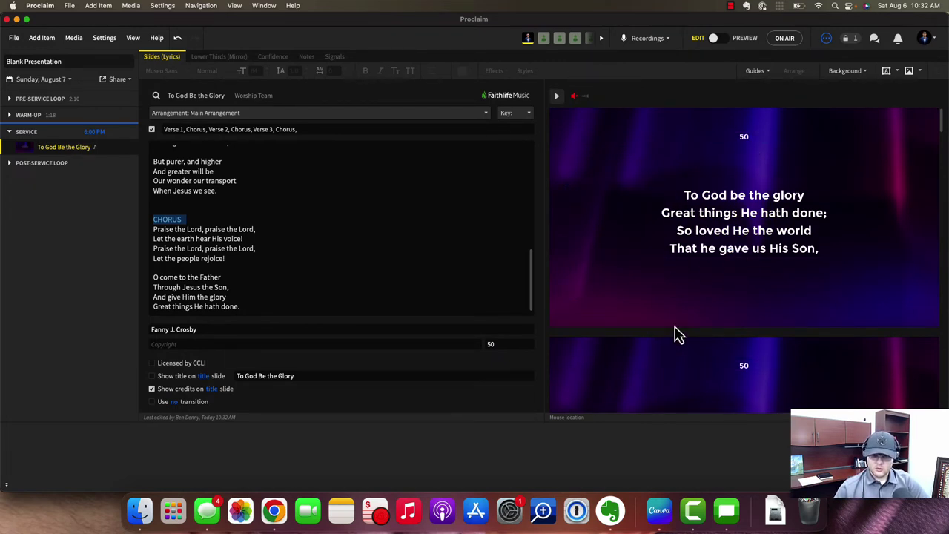
Move the hymn number text box to the upper-right corner of the To God Be the Glory slides.
left_click(748, 143)
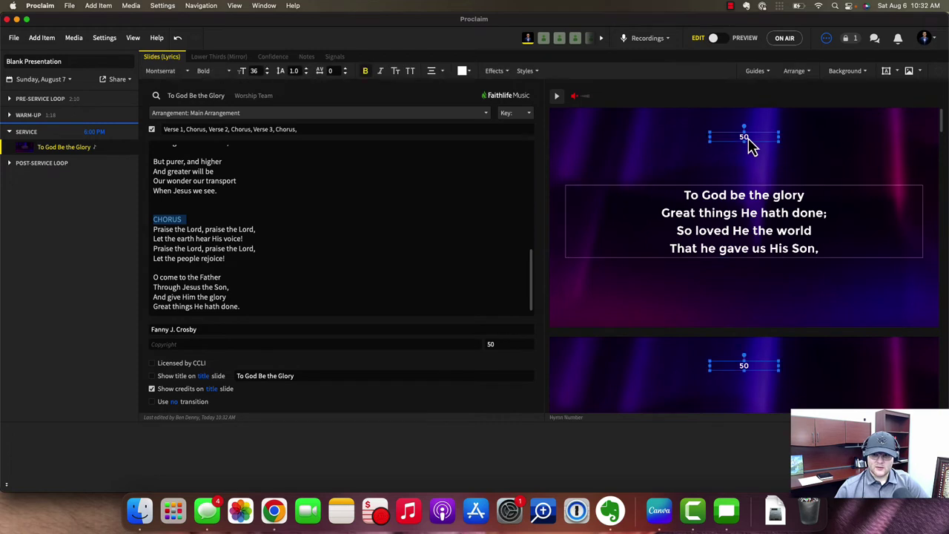
left_click(661, 147)
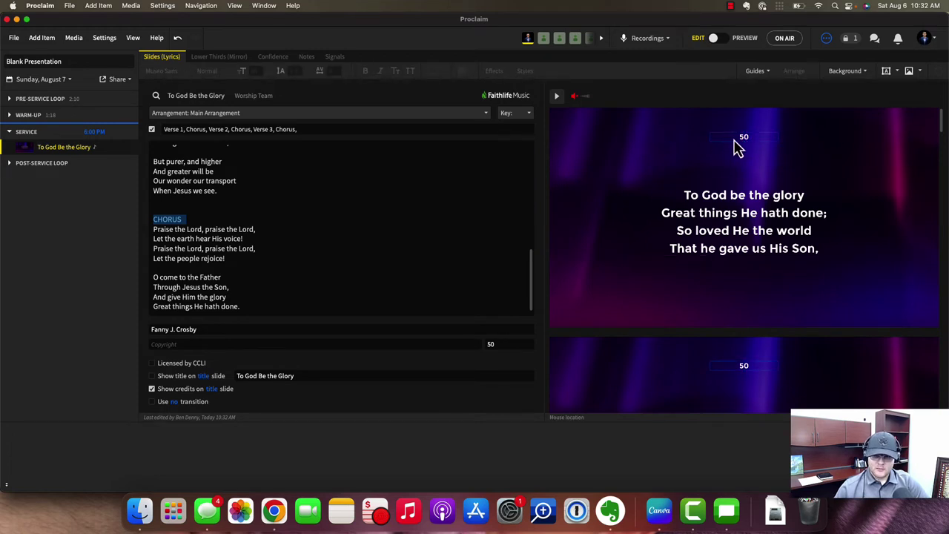
left_click_drag(738, 146, 915, 127)
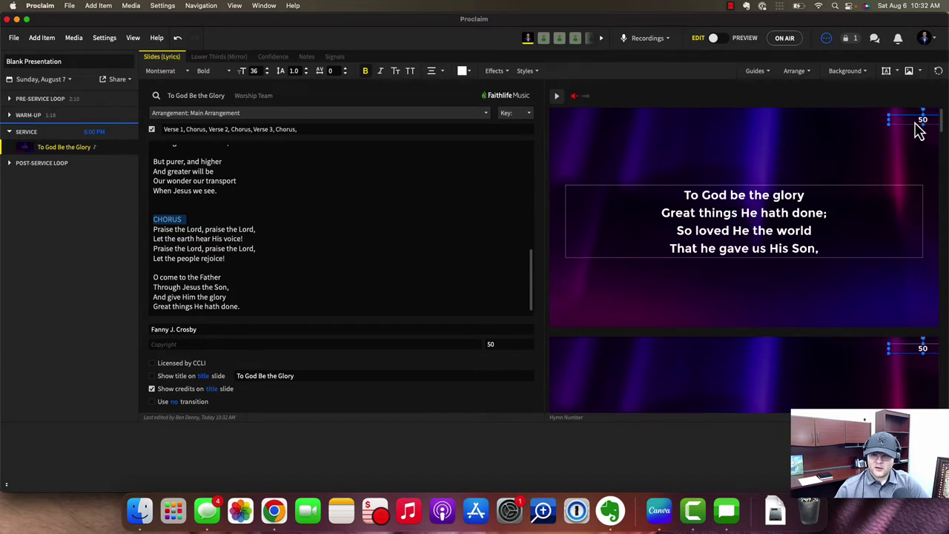
left_click(820, 140)
scroll(798, 249, "down", 3)
scroll(798, 248, "up", 3)
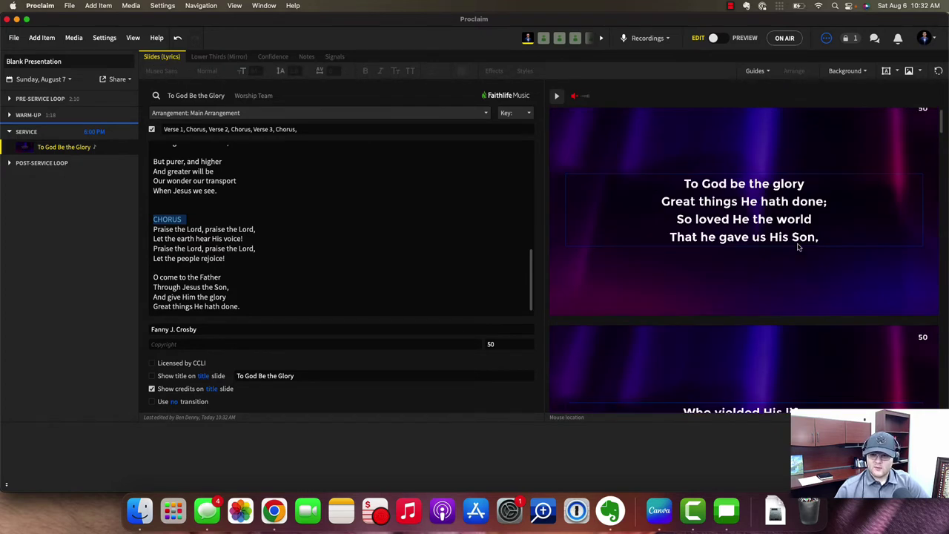
Enlarge the lyrics text box on the song slides by extending its upper edge upward and its lower edge downward.
left_click(694, 226)
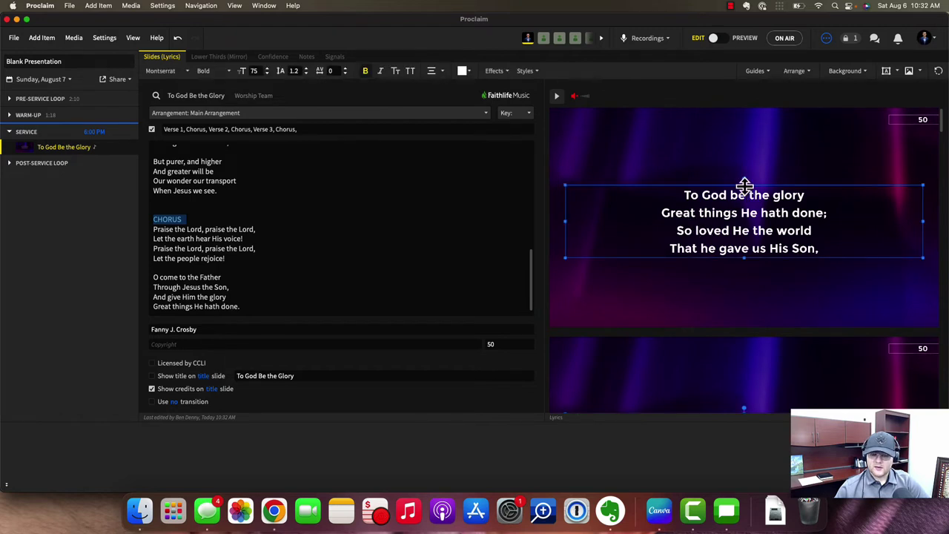
left_click_drag(744, 181, 748, 153)
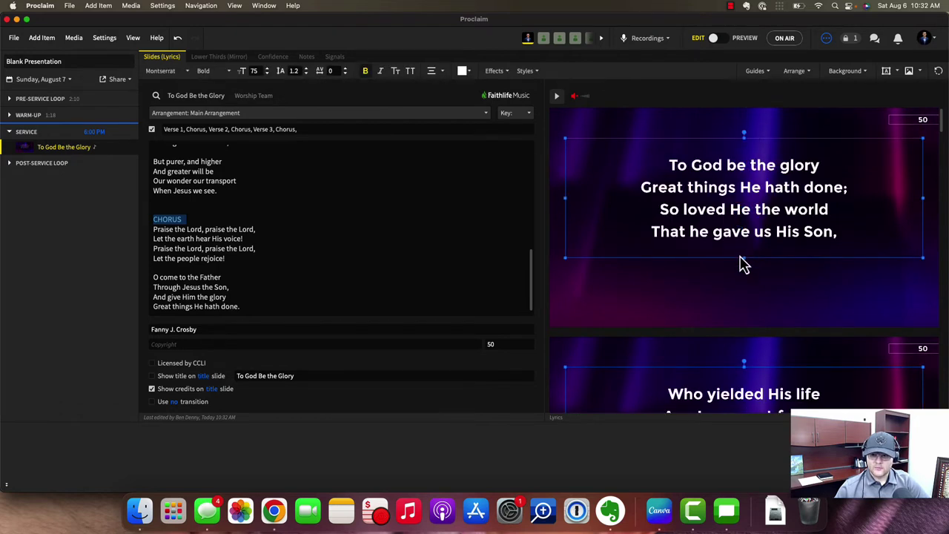
left_click_drag(746, 259, 744, 292)
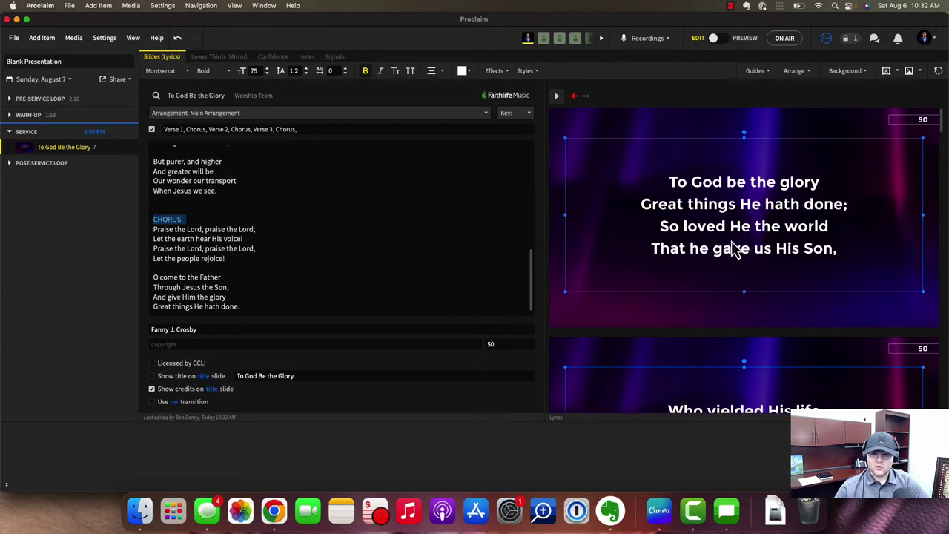
Increase the font size of the lyrics text to 90.
left_click(267, 68)
left_click(268, 68)
left_click(268, 68)
left_click(267, 68)
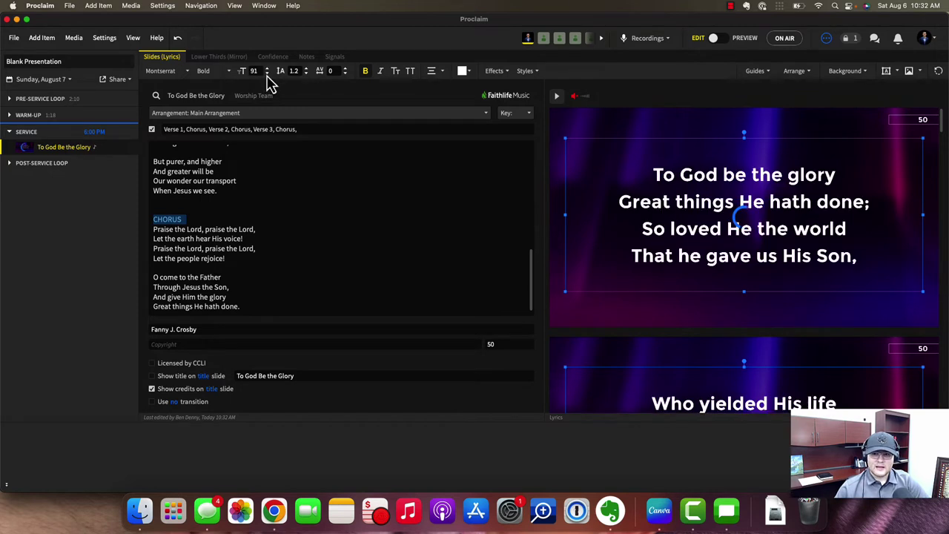
Change the lyrics font to CMG Sans, keeping the Bold weight, and deselect the text box.
left_click(170, 77)
scroll(182, 126, "up", 10)
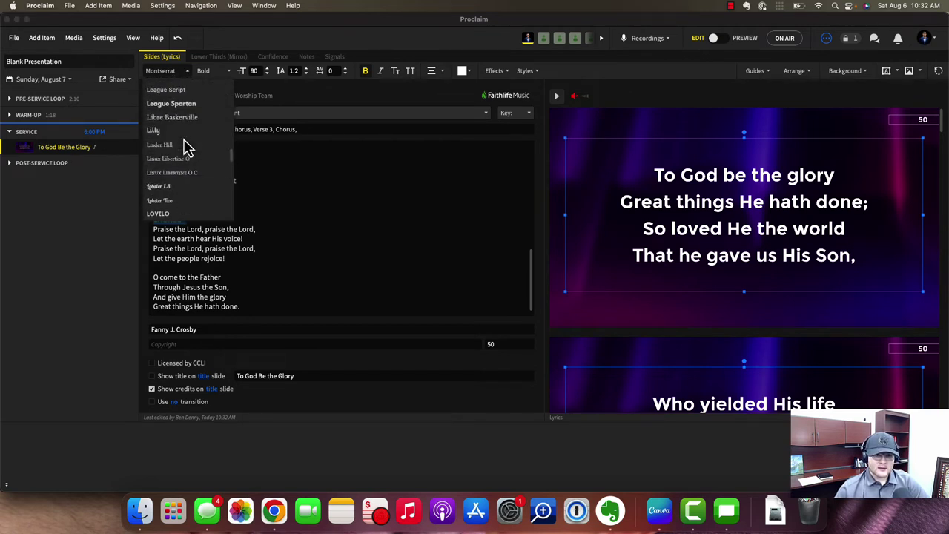
scroll(185, 144, "up", 10)
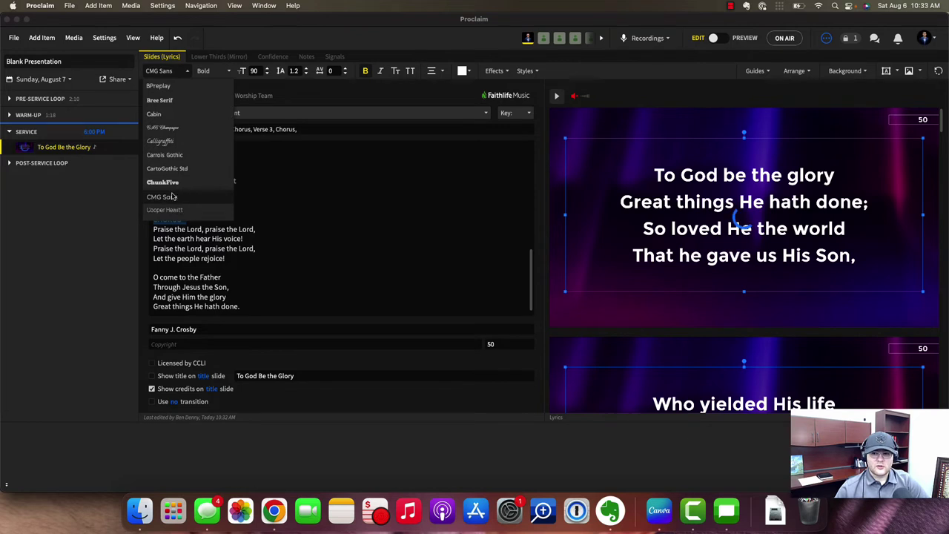
left_click(227, 74)
left_click(226, 72)
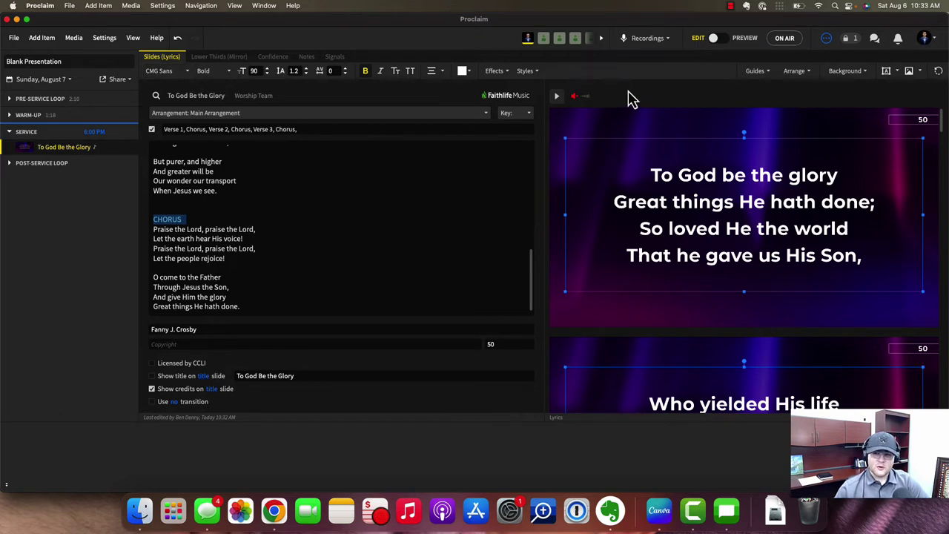
left_click(630, 119)
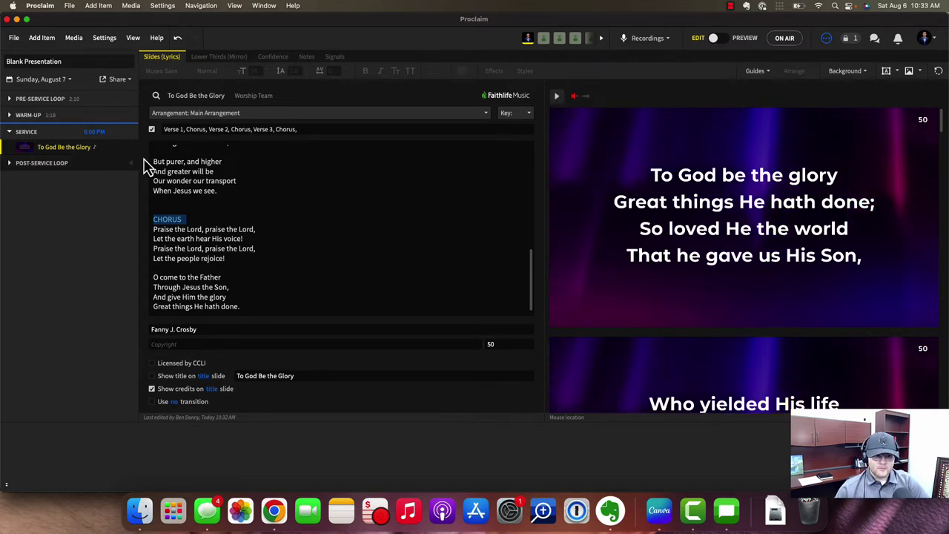
Duplicate To God Be the Glory, search the songs for "he keeps" and replace the copy's song with The Lily of the Valley.
right_click(71, 154)
left_click(85, 186)
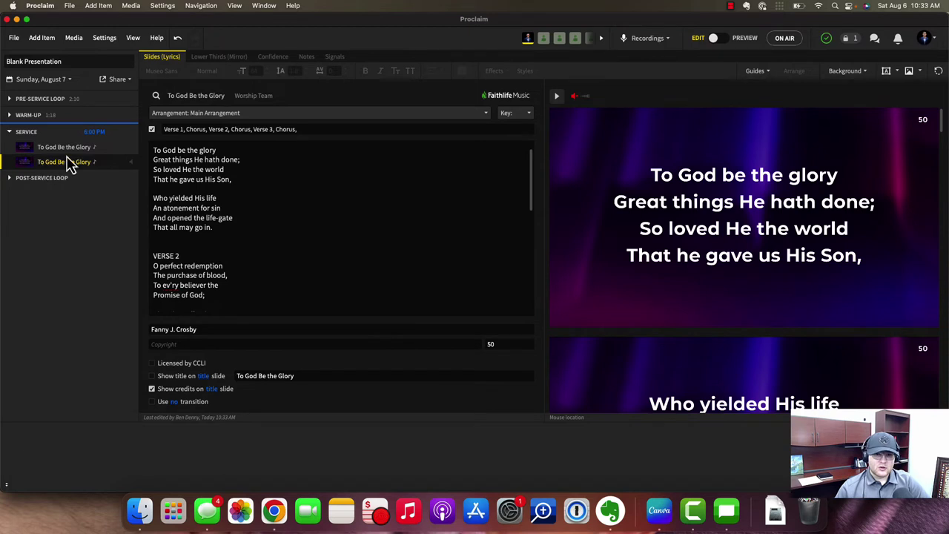
left_click(207, 100)
left_click(200, 96)
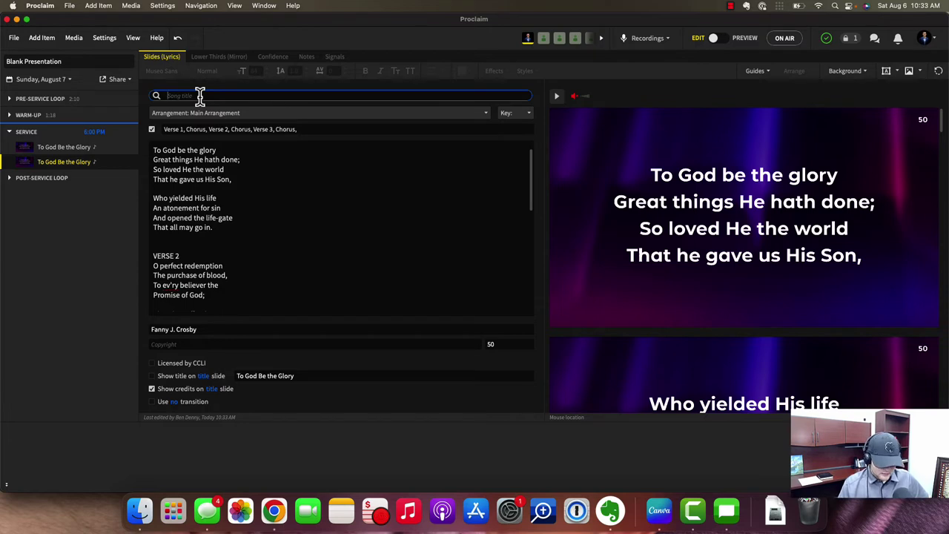
type("he keeps")
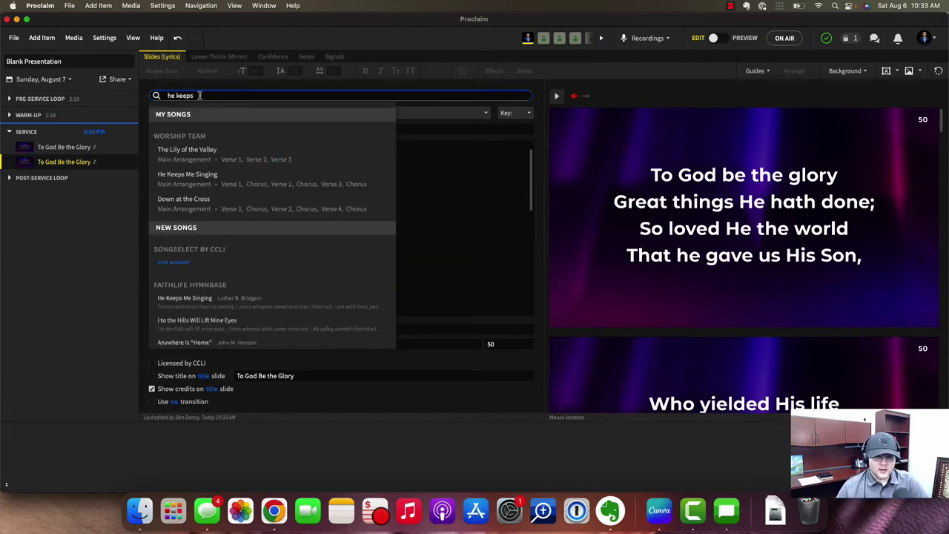
left_click(206, 165)
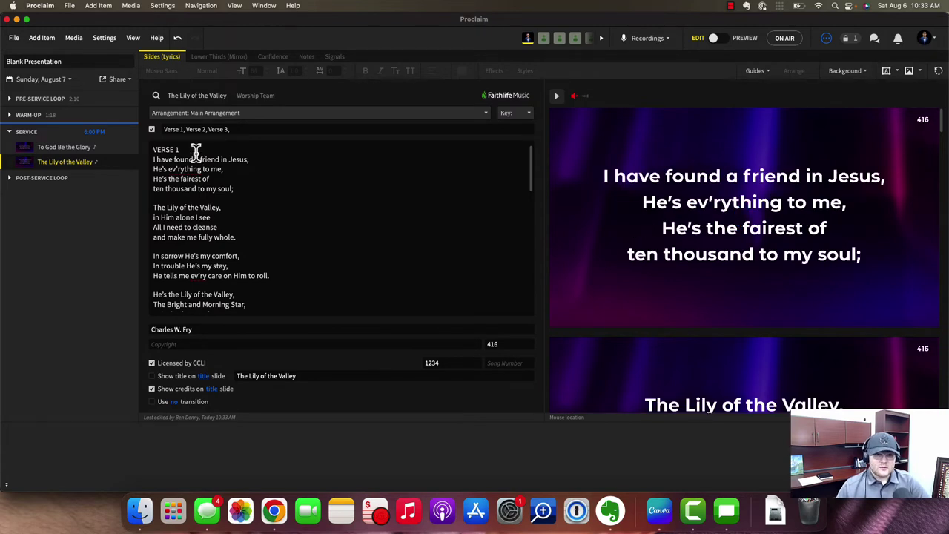
Merge the first two stanzas of Verse 1 by removing the blank line between them, and split them again by reinserting it.
scroll(211, 220, "down", 5)
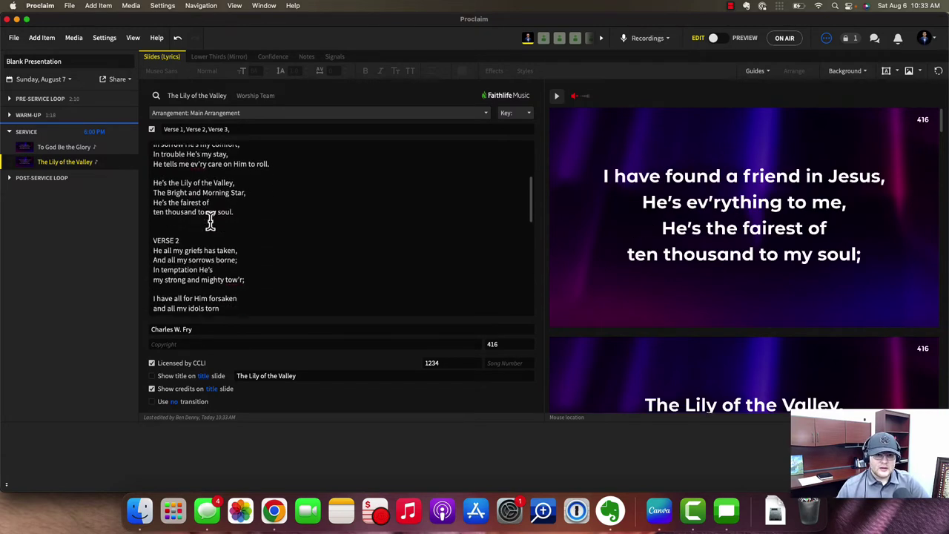
scroll(210, 221, "down", 10)
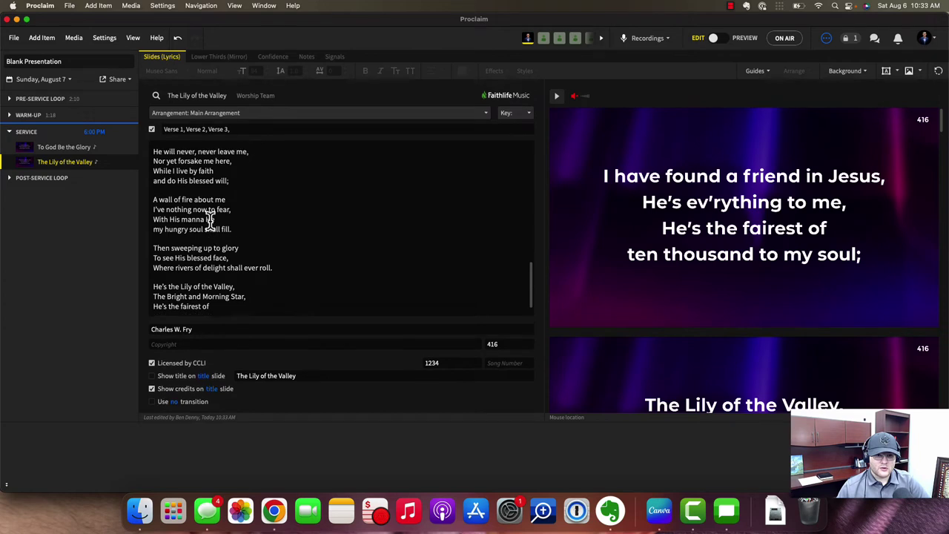
scroll(211, 220, "up", 15)
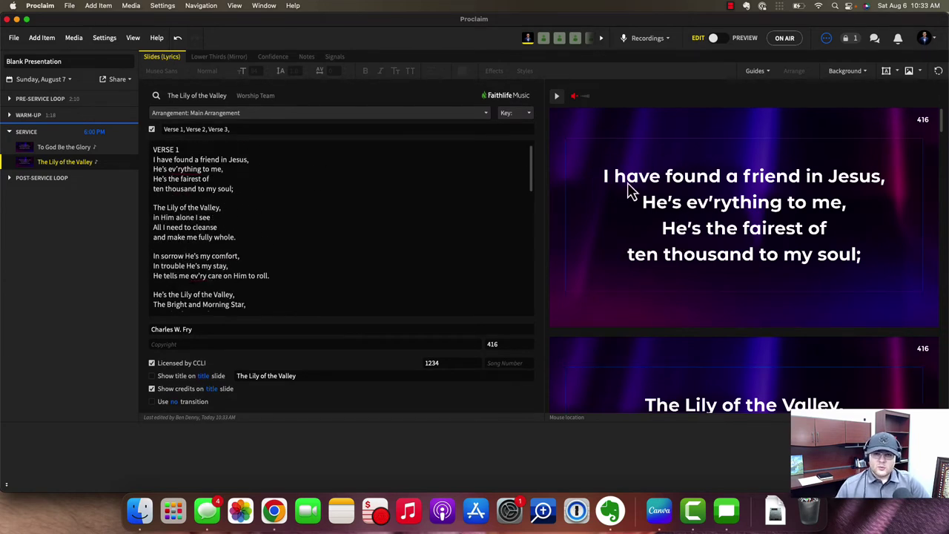
scroll(689, 205, "down", 3)
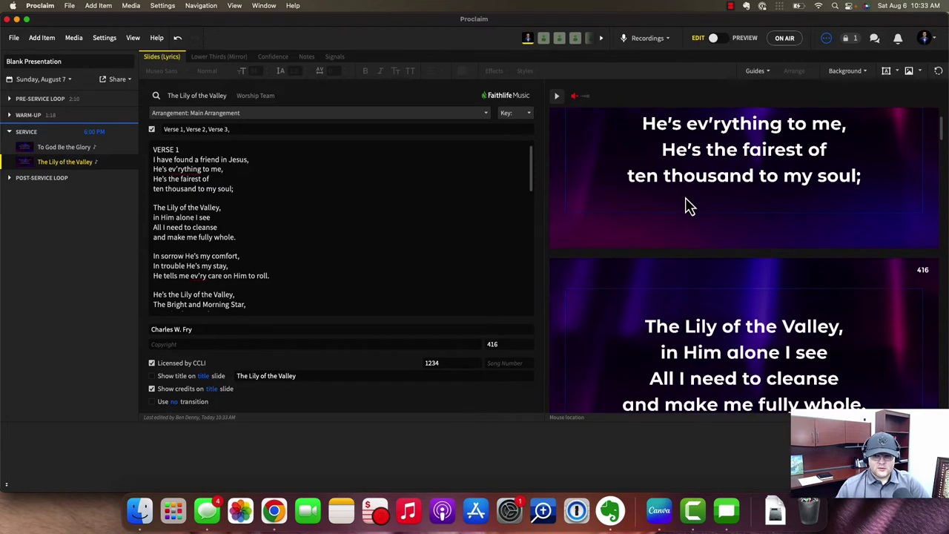
left_click(170, 192)
key("BackSpace")
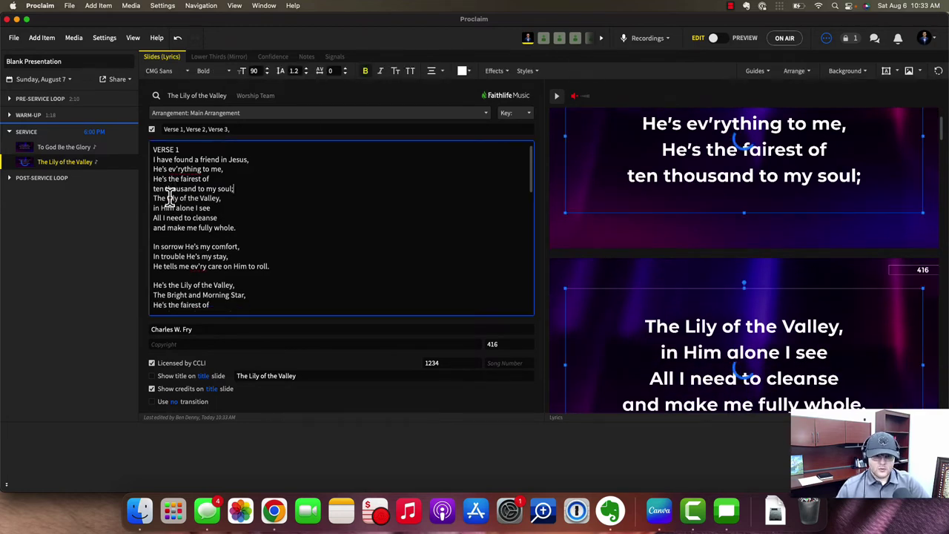
scroll(722, 237, "up", 3)
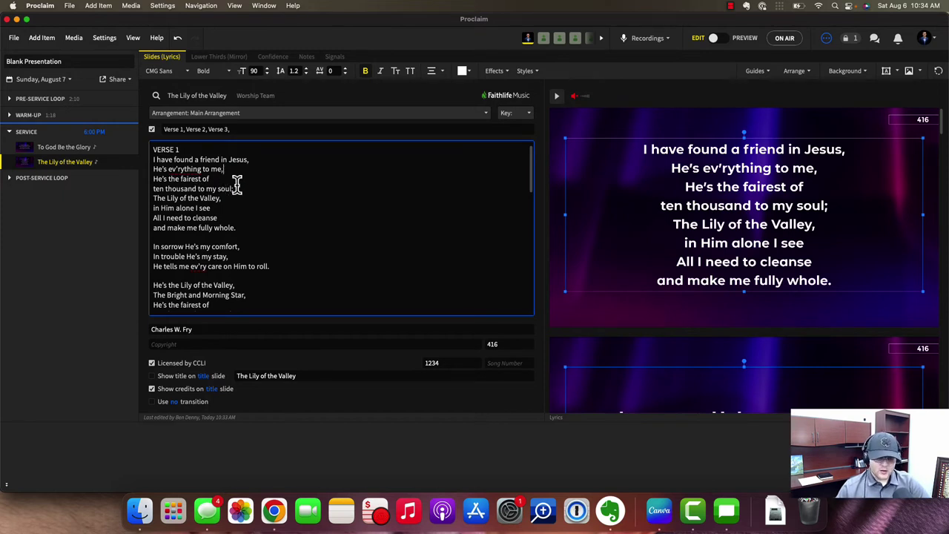
key("Return")
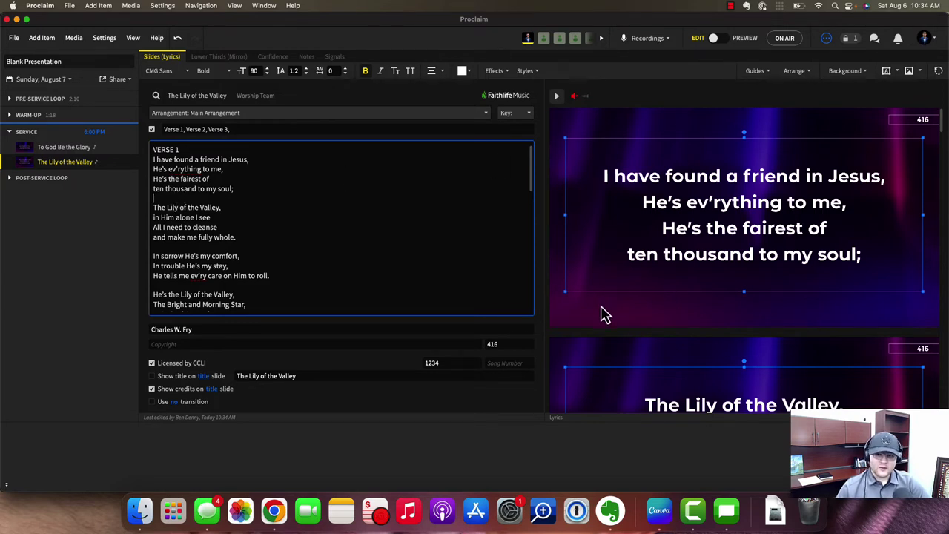
scroll(601, 308, "down", 3)
scroll(601, 307, "up", 3)
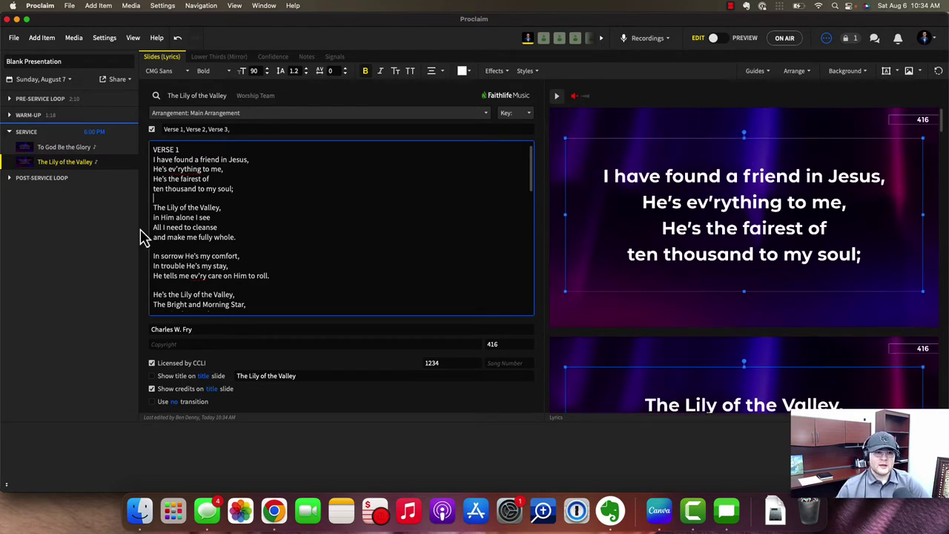
Duplicate The Lily of the Valley, replace the copy's song with He Keeps Me Singing and check its verse order.
right_click(61, 169)
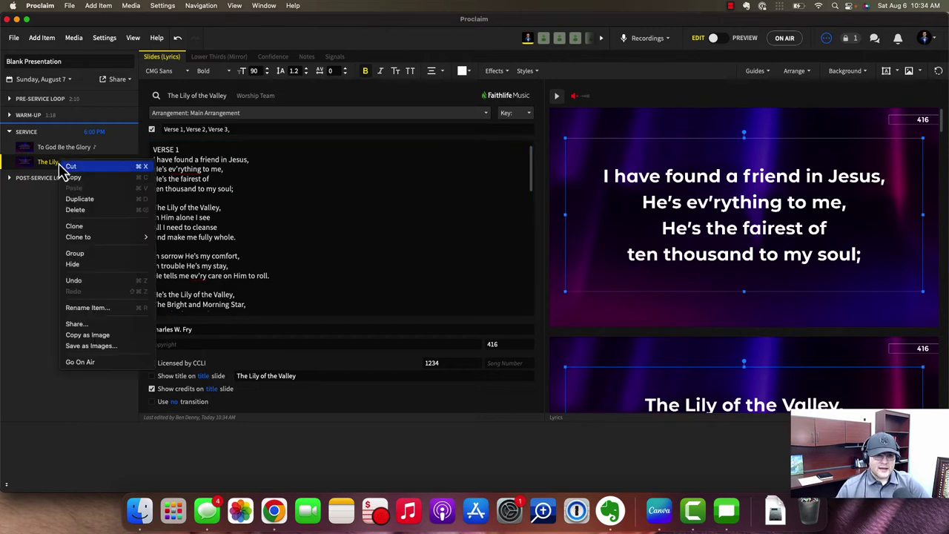
left_click(74, 199)
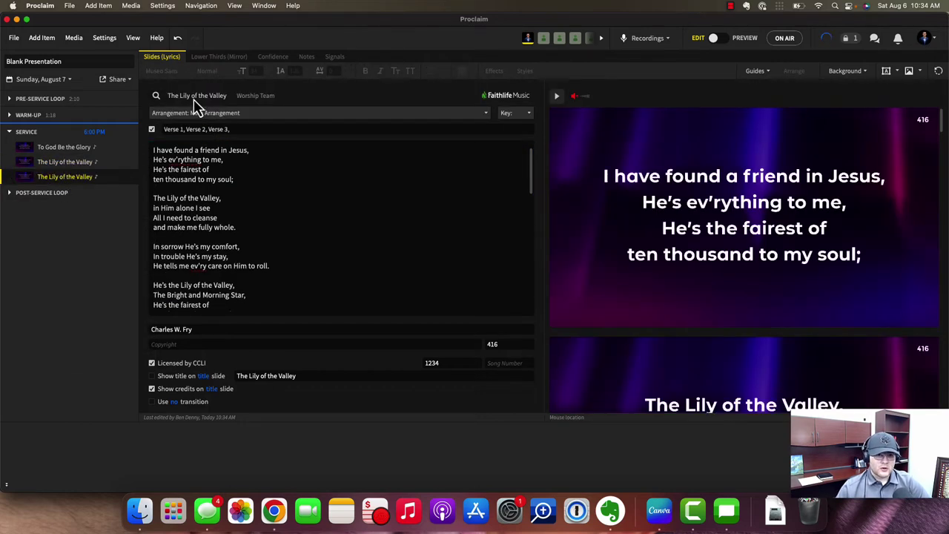
left_click(193, 96)
type("he keep")
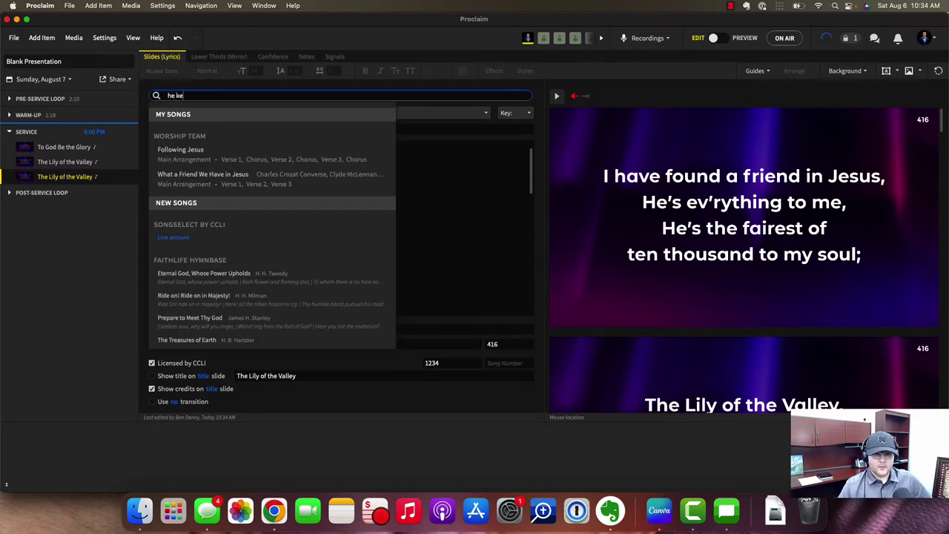
left_click(202, 179)
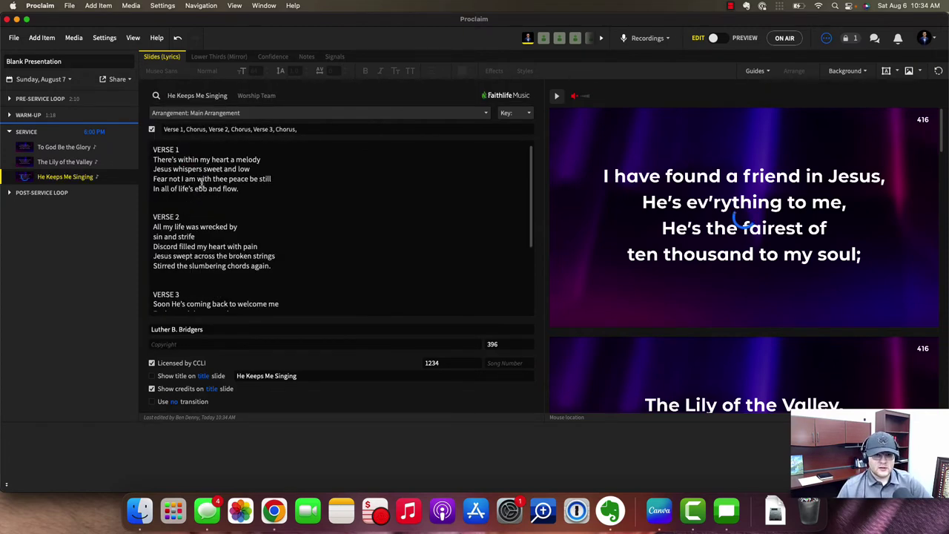
left_click(173, 129)
left_click(311, 131)
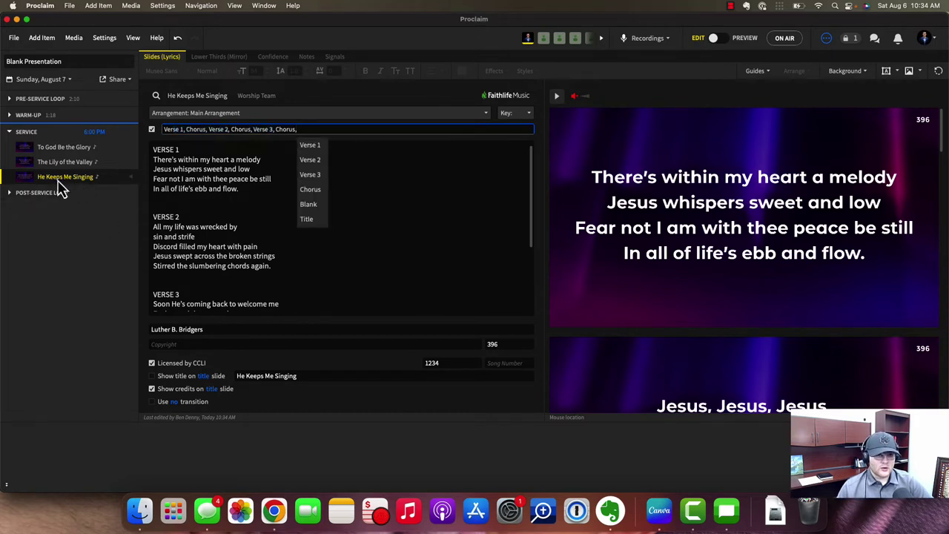
Add a video item to the Service section and browse the media library for its video.
left_click(46, 39)
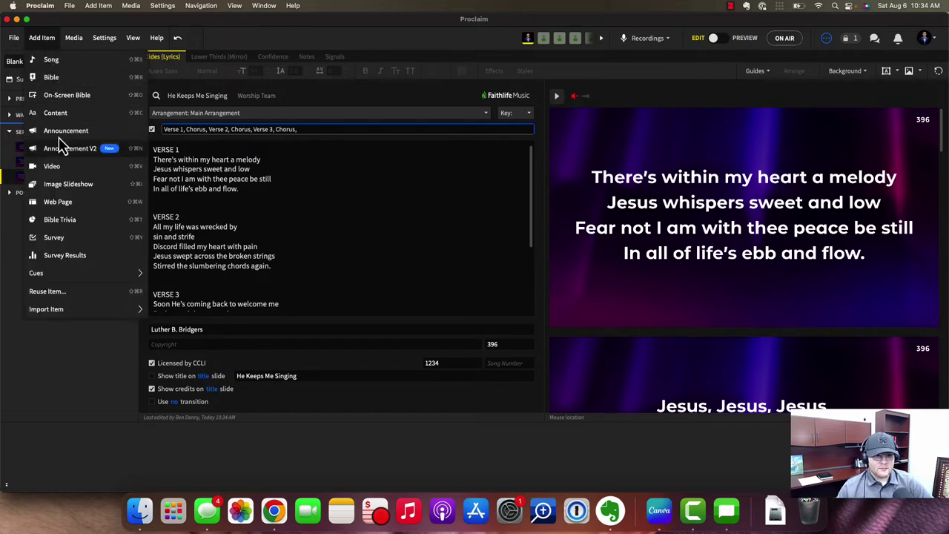
left_click(52, 168)
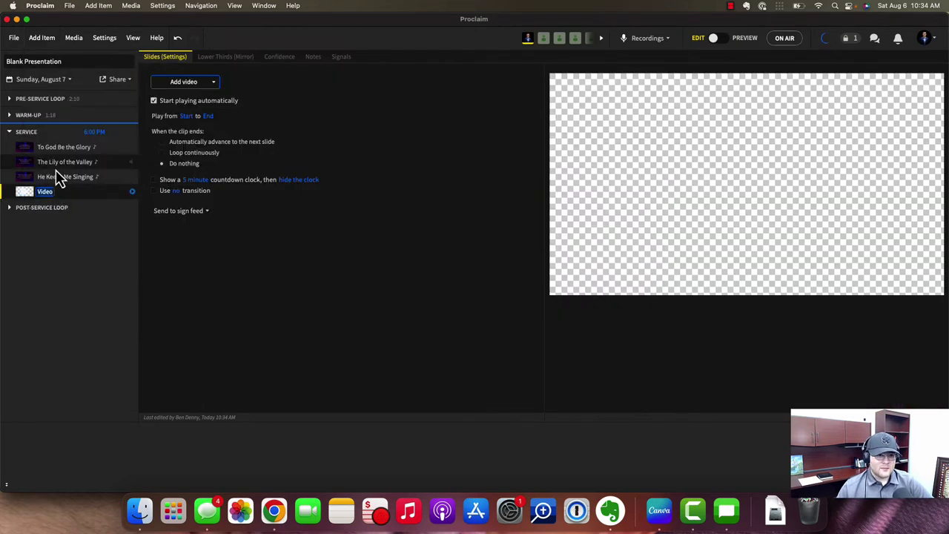
left_click(189, 83)
left_click(187, 97)
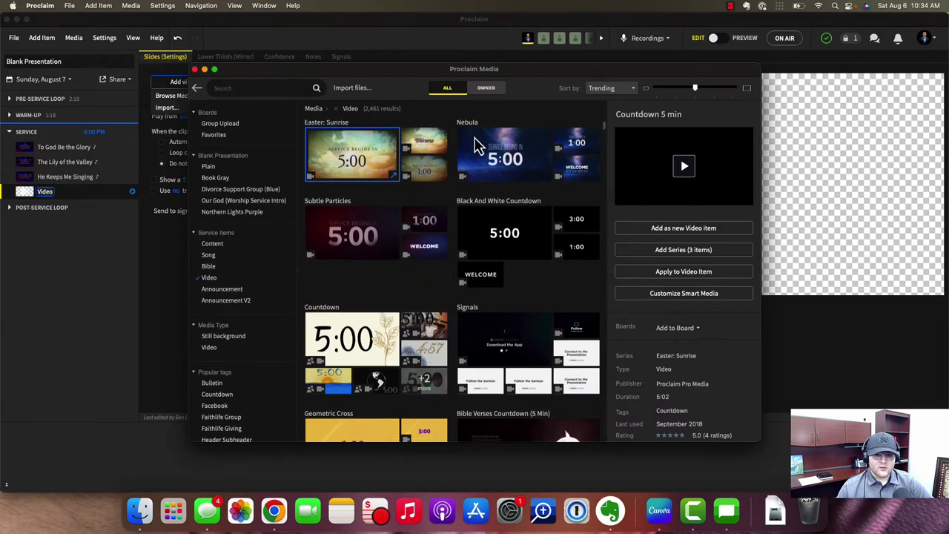
Look through the trending videos and the list of media collections and ministry channels.
scroll(390, 275, "down", 3)
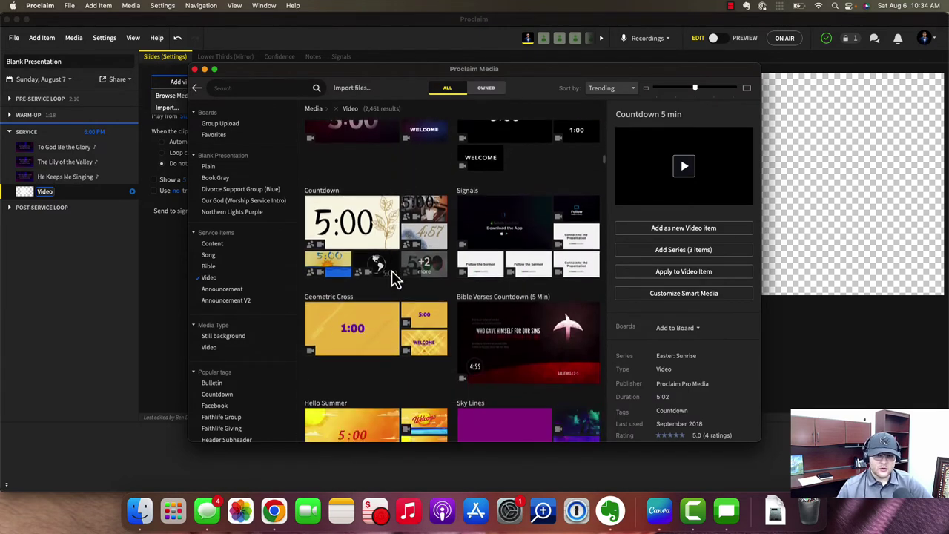
scroll(470, 397, "down", 5)
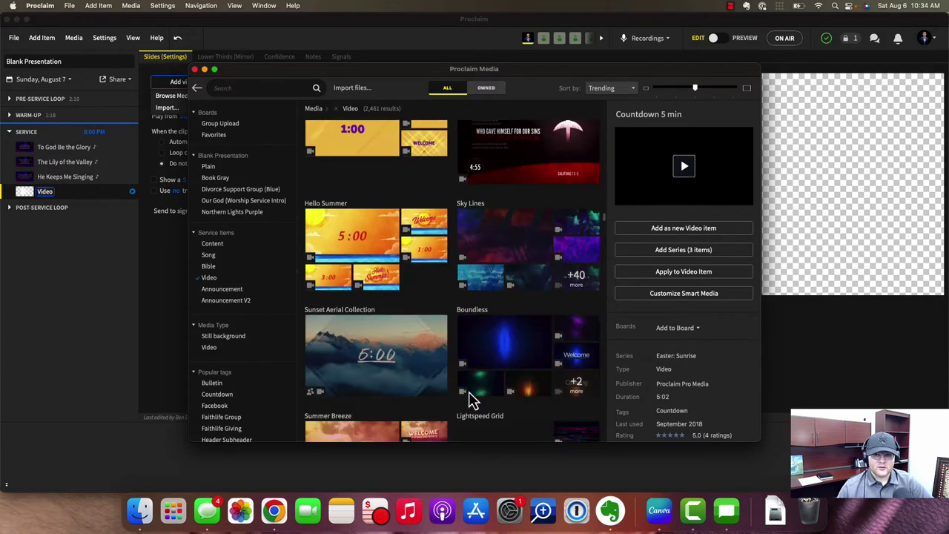
scroll(471, 401, "down", 5)
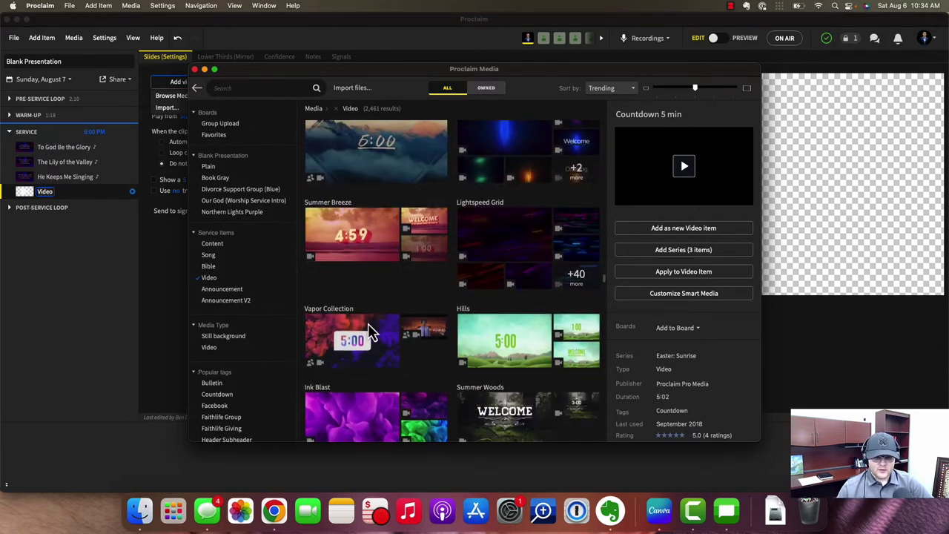
scroll(352, 322, "down", 5)
scroll(348, 318, "down", 10)
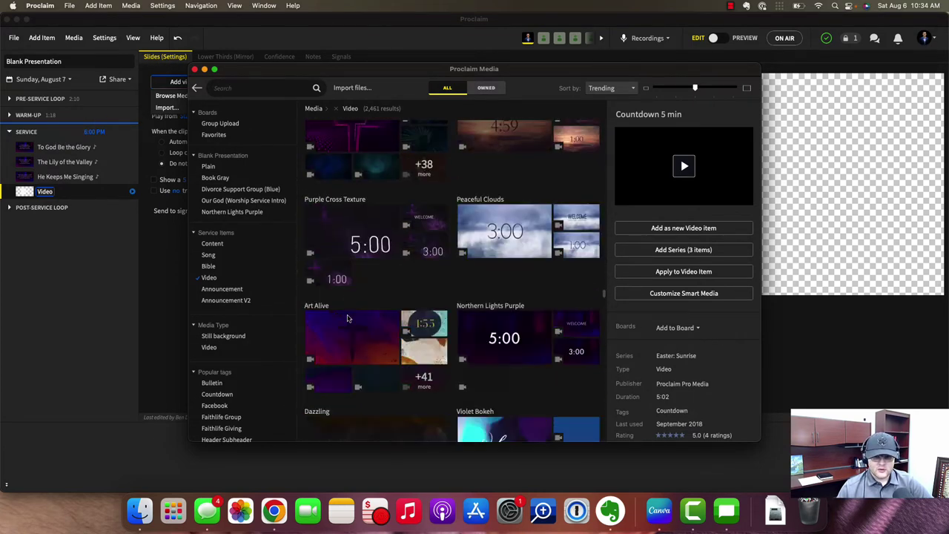
scroll(348, 318, "down", 5)
scroll(265, 290, "down", 10)
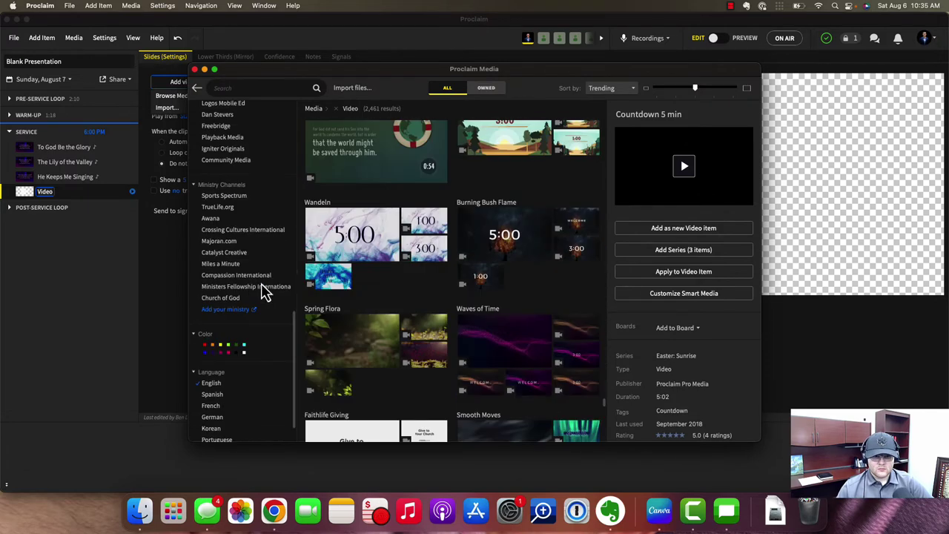
scroll(265, 290, "up", 3)
scroll(256, 278, "up", 3)
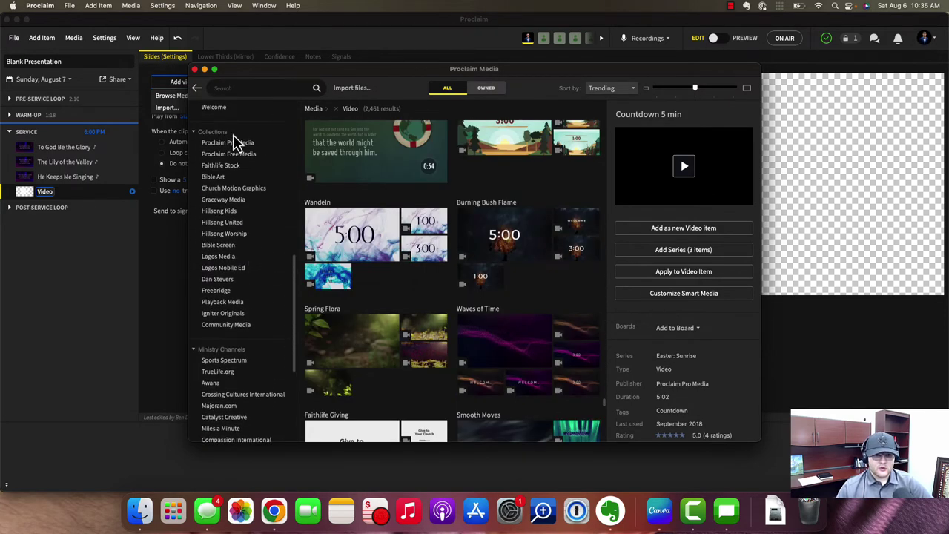
Check the Freebridge collection, clear that filter, and filter the videos to the Igniter Originals collection.
left_click(213, 279)
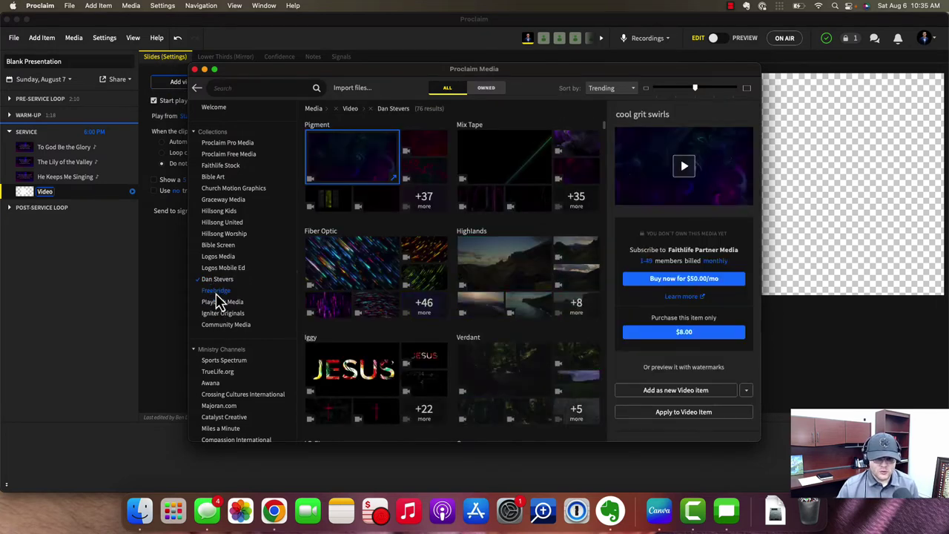
left_click(217, 291)
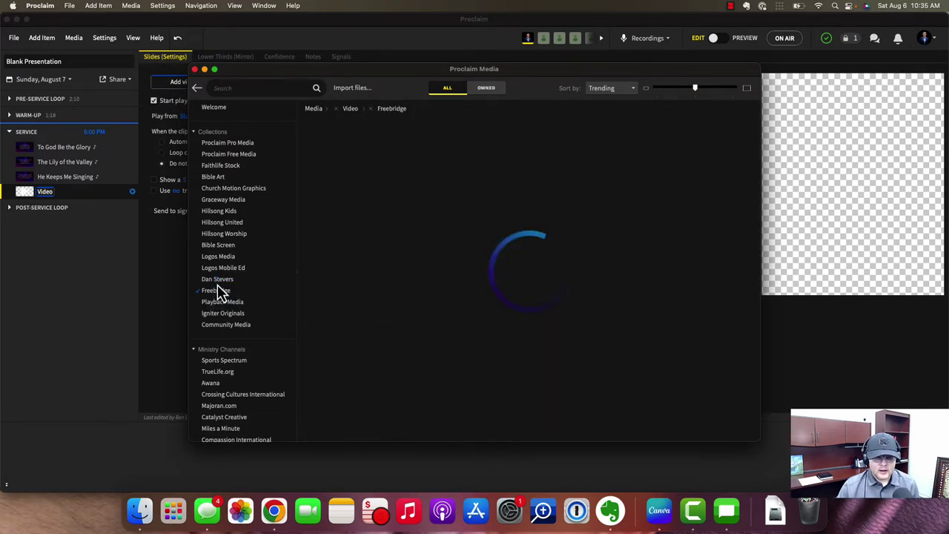
left_click(217, 293)
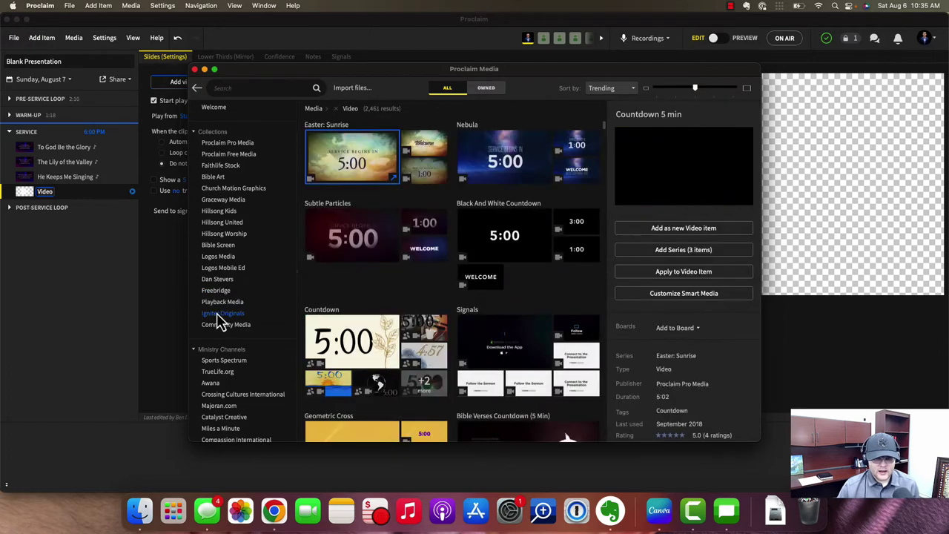
left_click(217, 314)
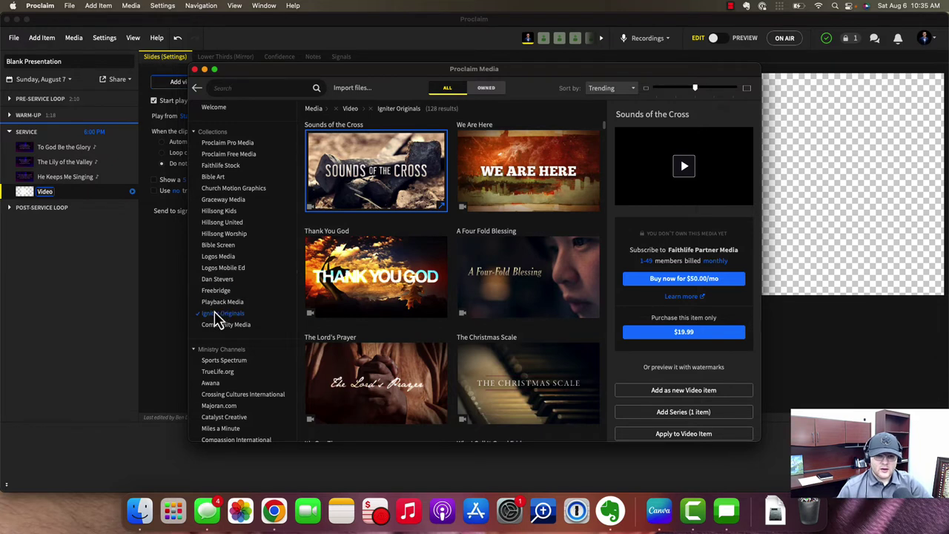
Add the We Are Here video from Igniter Originals to the service as a new video item.
scroll(250, 342, "down", 5)
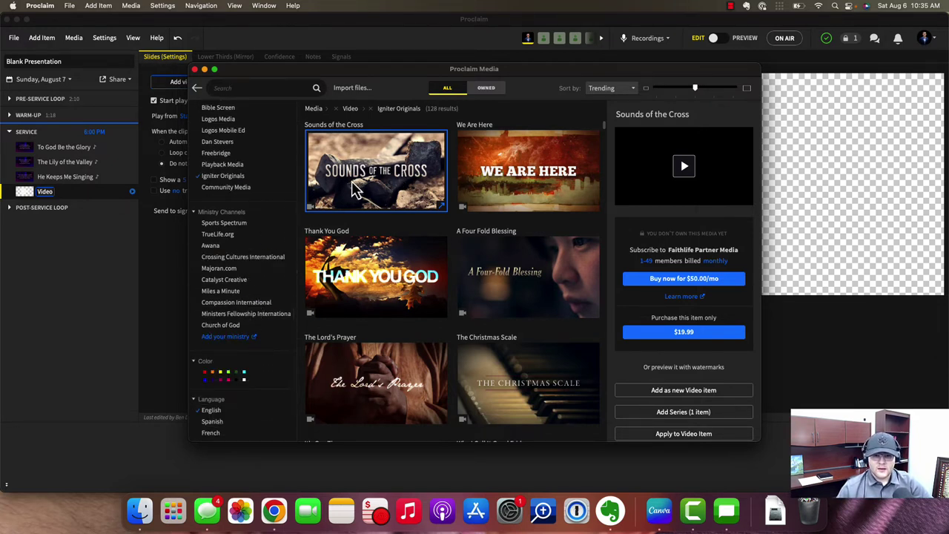
left_click(505, 200)
scroll(445, 310, "down", 5)
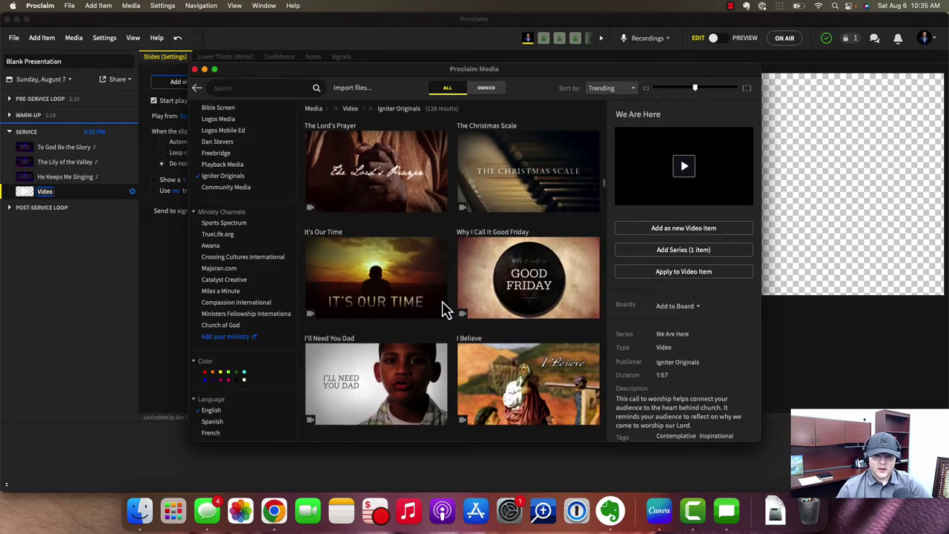
left_click(691, 228)
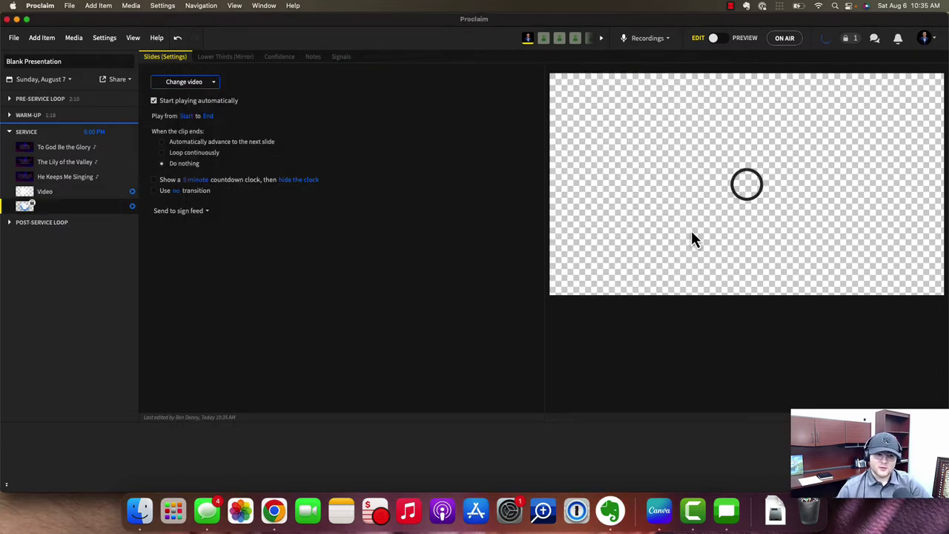
Delete the empty Video item from the Service section and select We Are Here.
left_click(74, 194)
right_click(76, 195)
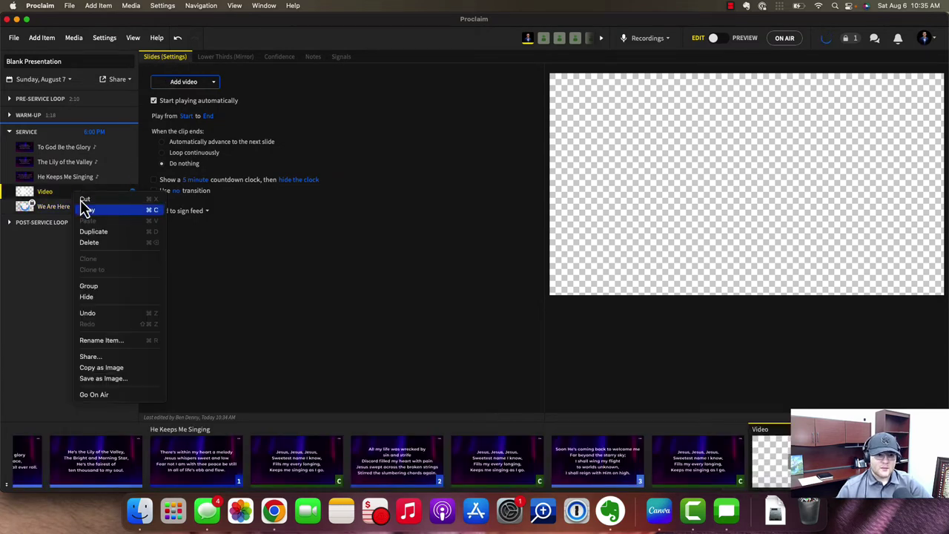
left_click(97, 245)
left_click(72, 195)
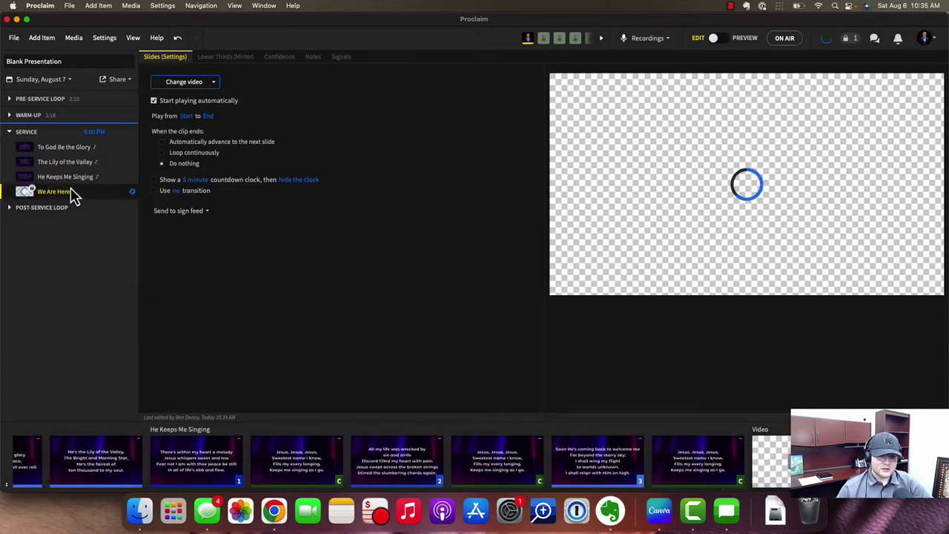
Review the purchase options for the unlicensed media, select the one for We Are Here only, and close the cart without buying.
mouse_move(31, 190)
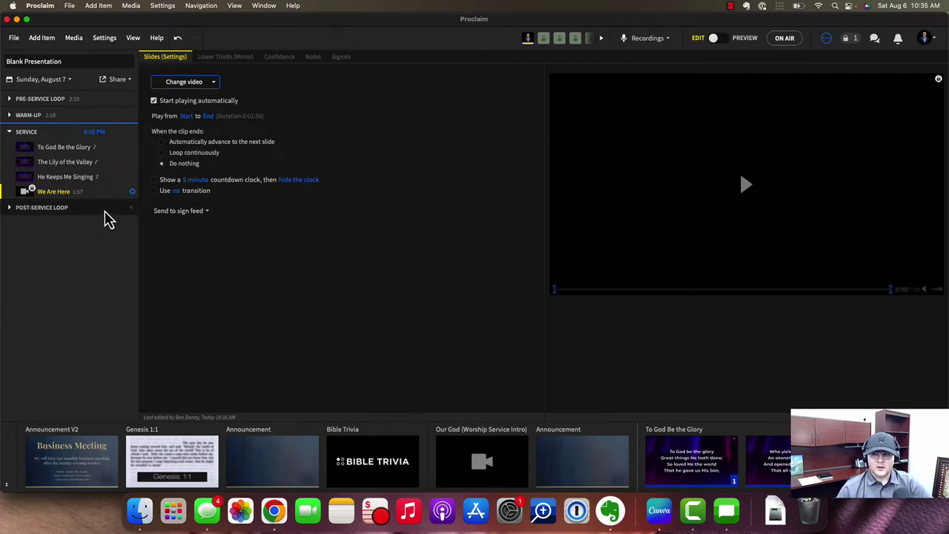
left_click(852, 40)
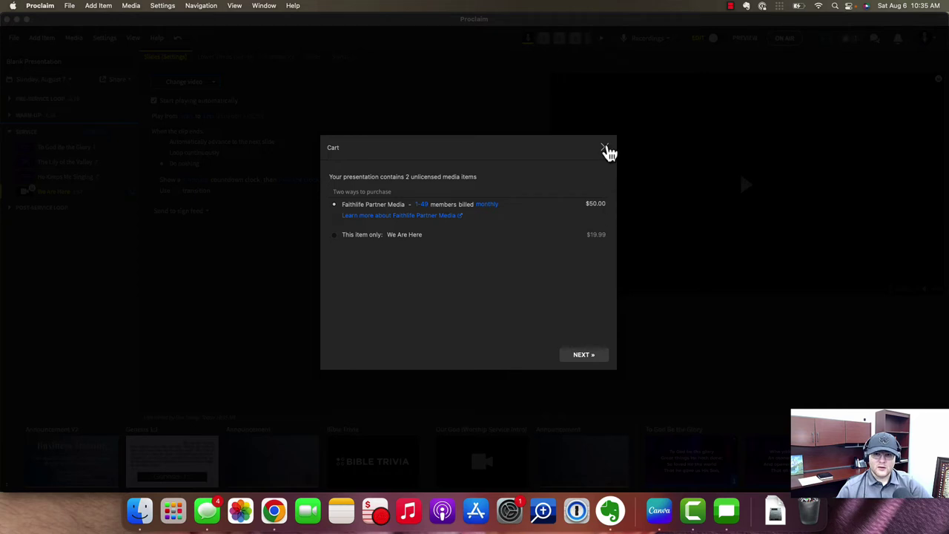
left_click(363, 238)
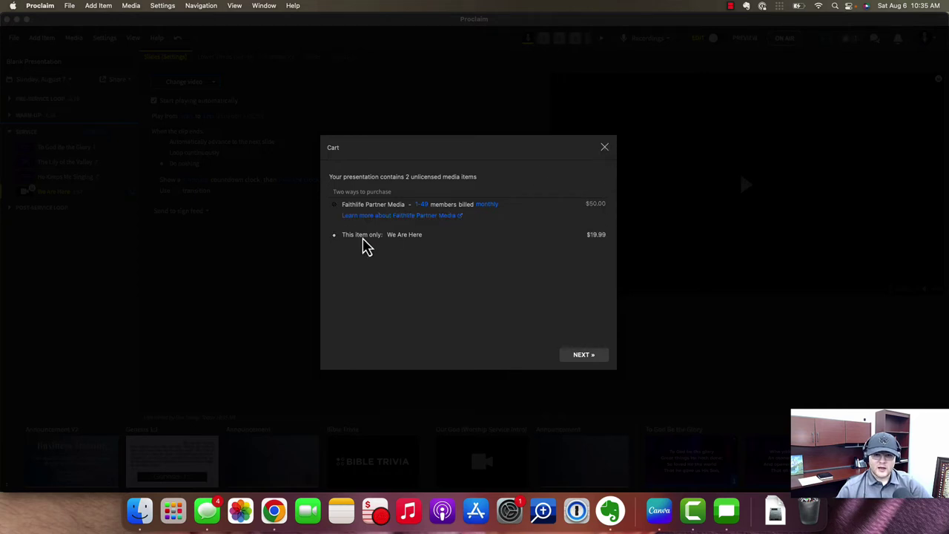
left_click(606, 148)
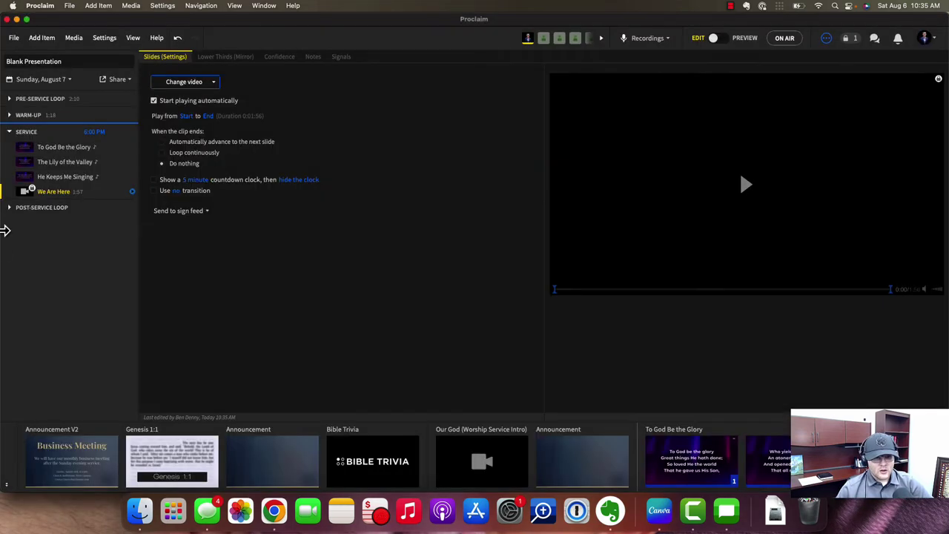
Add a content item after We Are Here and name it Sermon Title.
left_click(47, 40)
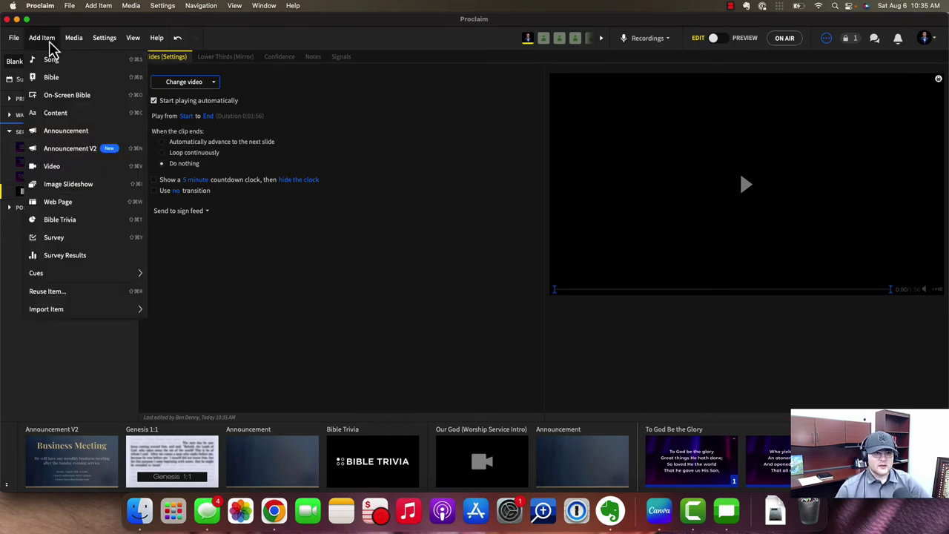
left_click(56, 112)
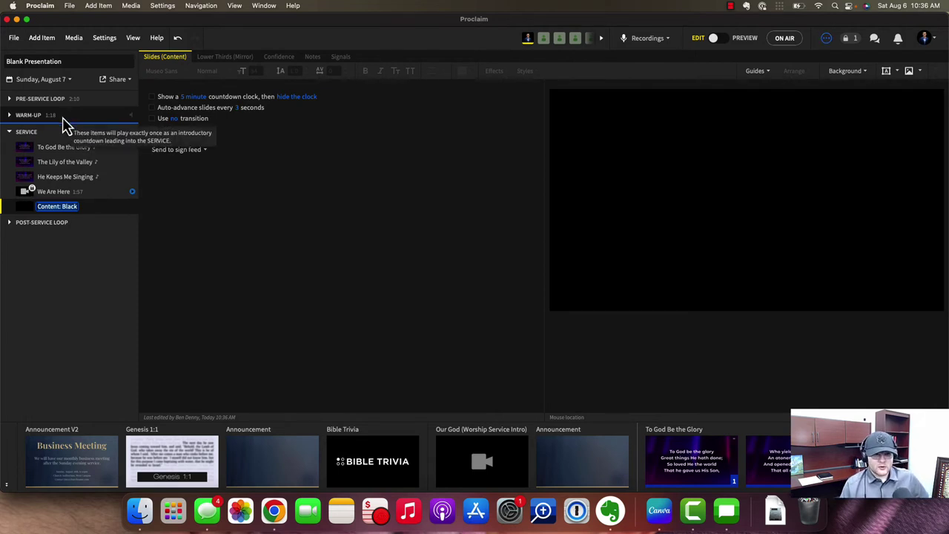
type("S")
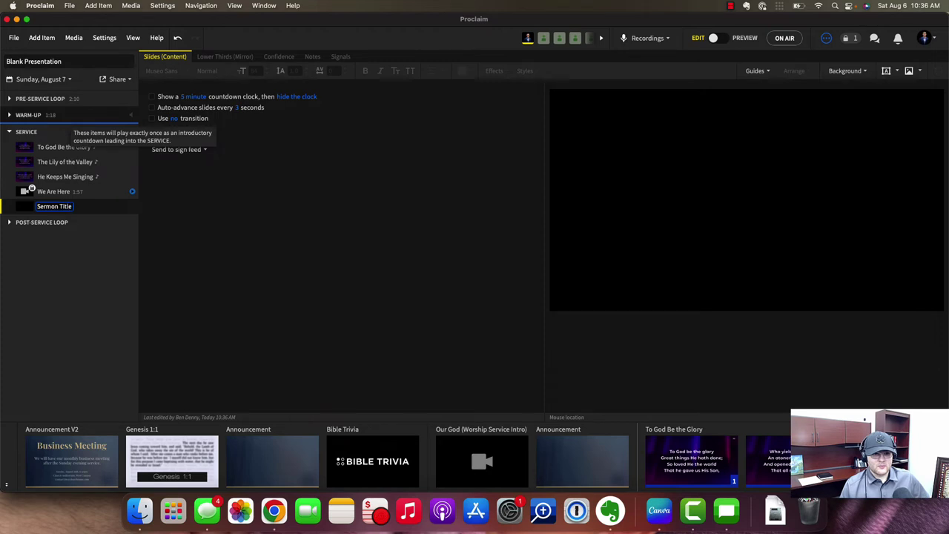
type("ermon Title")
key("Return")
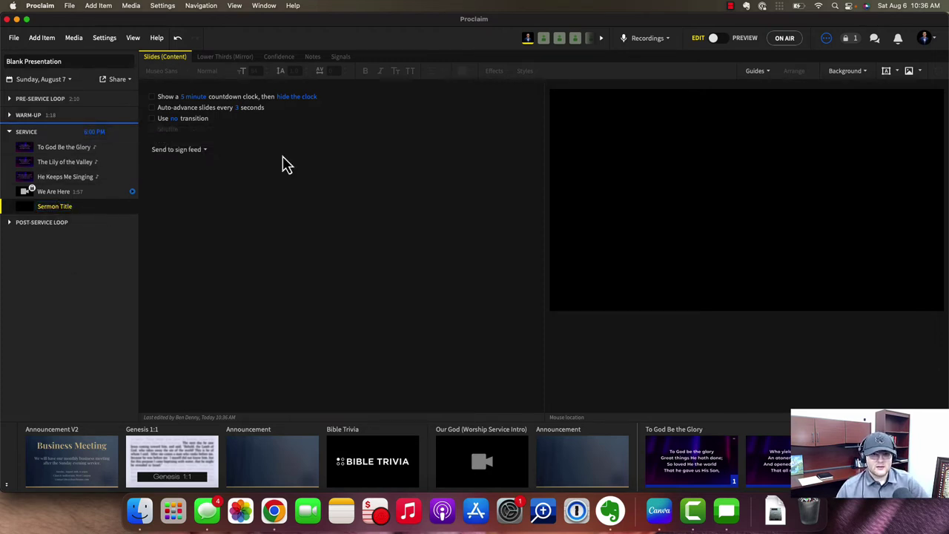
Browse the background media for the Sermon Title item and remove the Igniter Originals filter.
left_click(846, 71)
left_click(815, 89)
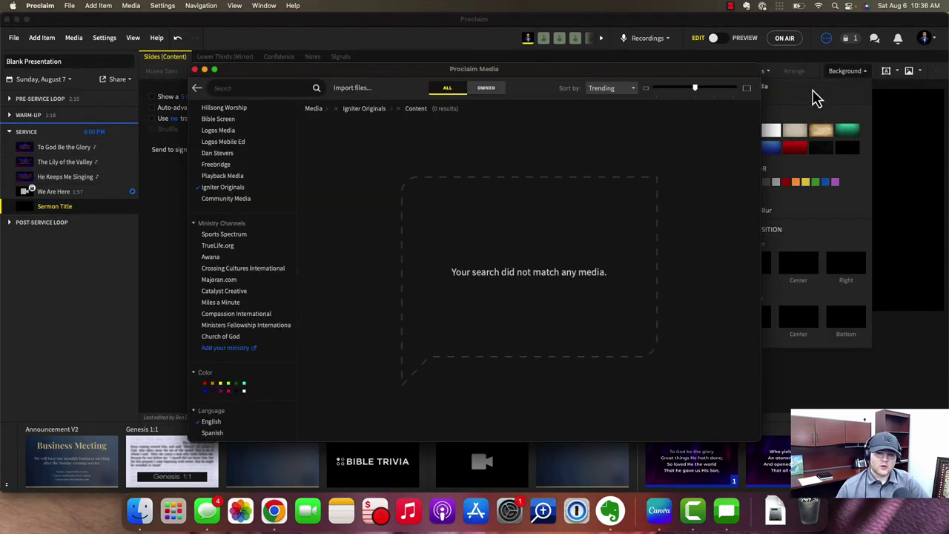
scroll(216, 186, "up", 10)
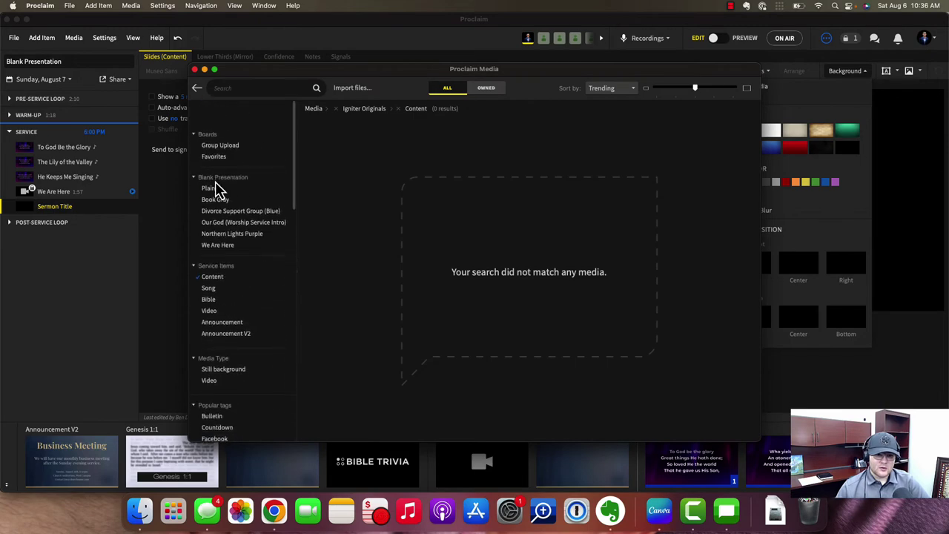
scroll(214, 346, "down", 10)
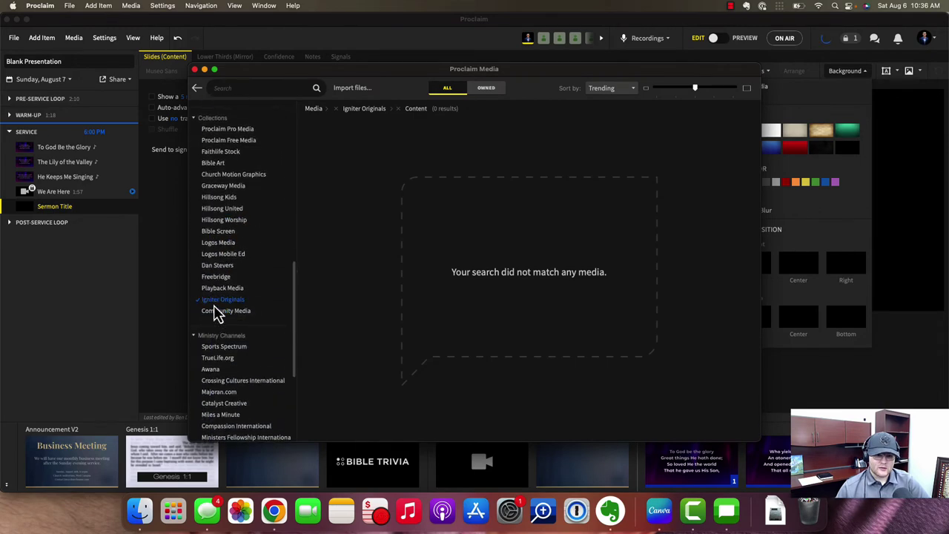
left_click(223, 300)
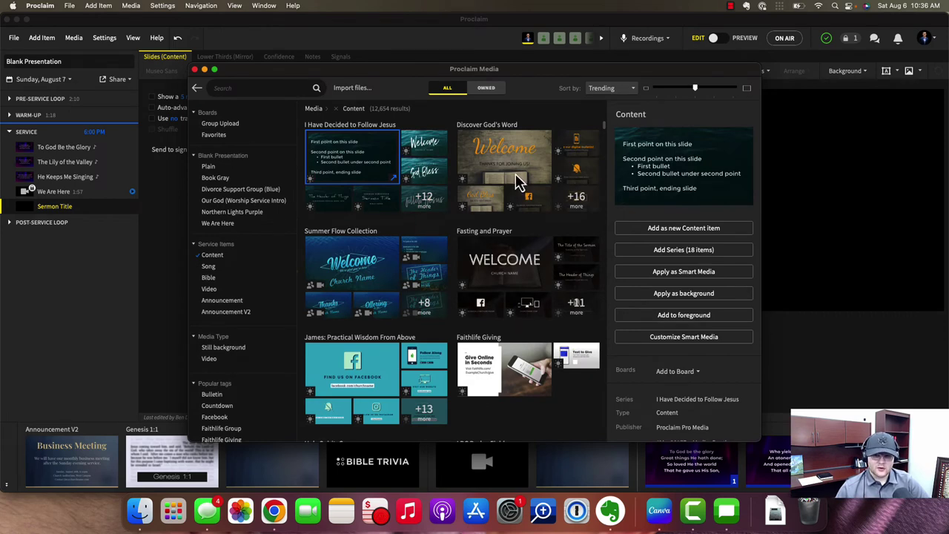
Open the I Have Decided to Follow Jesus series and apply its Sermon Title slide as Smart Media.
left_click(377, 132)
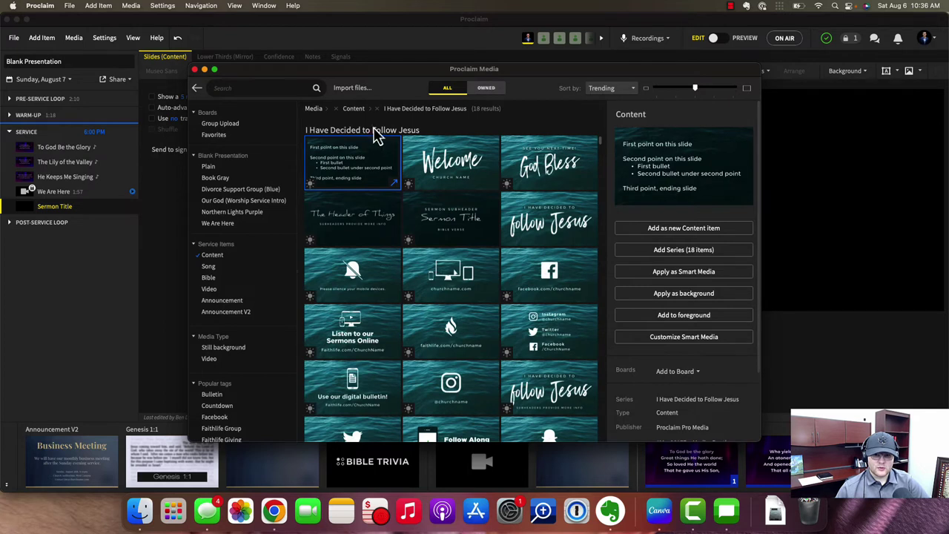
left_click(478, 234)
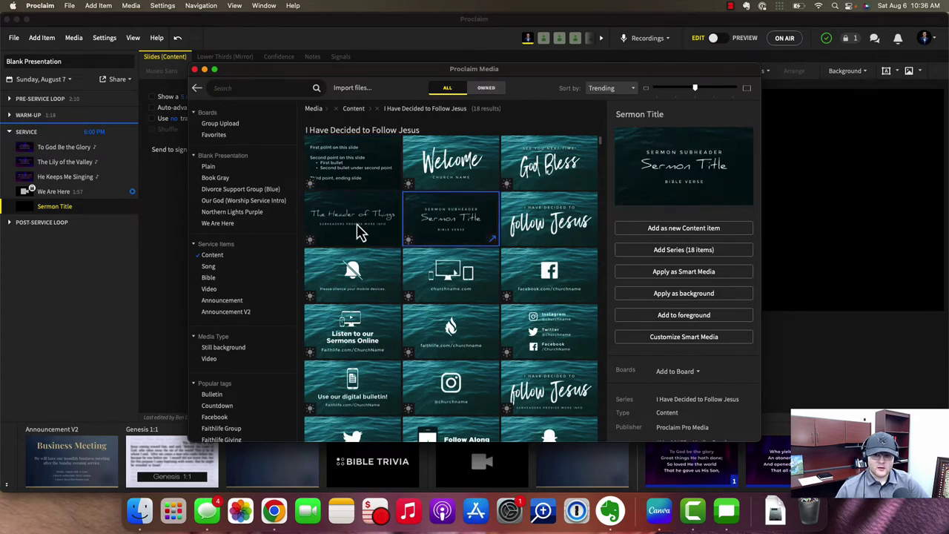
left_click(675, 273)
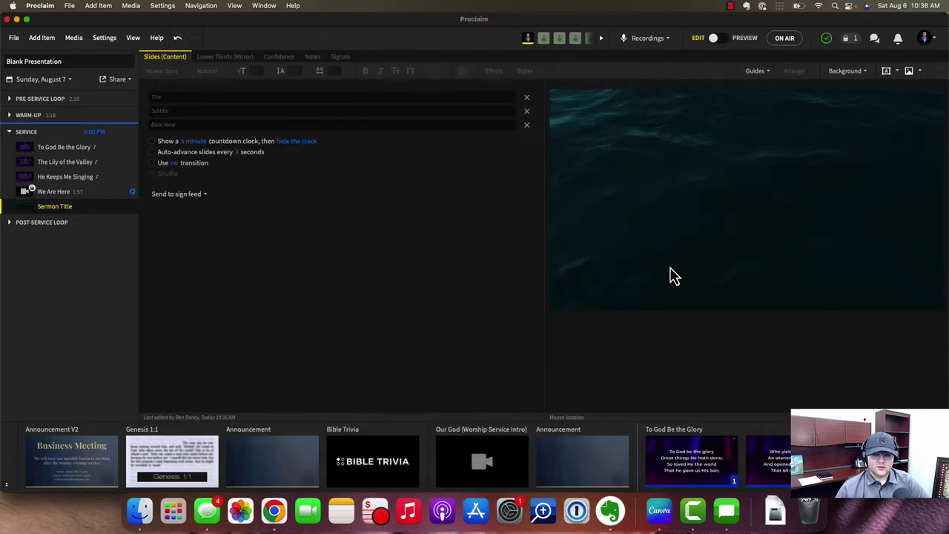
Enter Answers in Genesis as the sermon title and Genesis 1:1 as the Bible verse, leaving the subtitle empty.
left_click(194, 97)
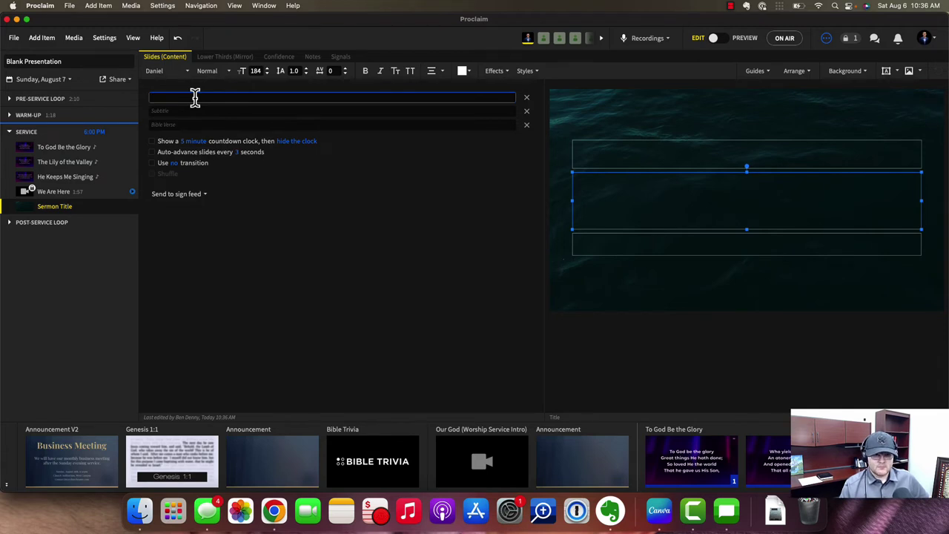
type("Answers")
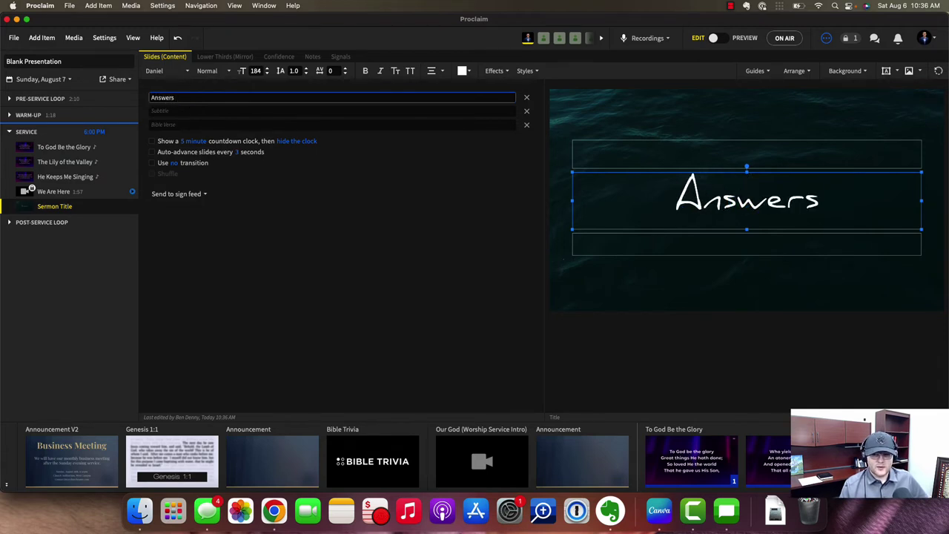
type(" in Genesis")
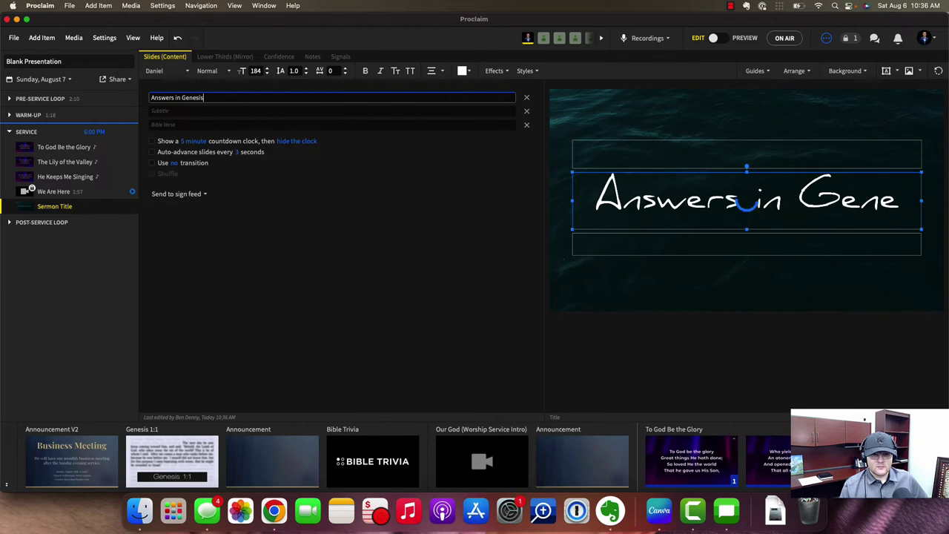
left_click(175, 111)
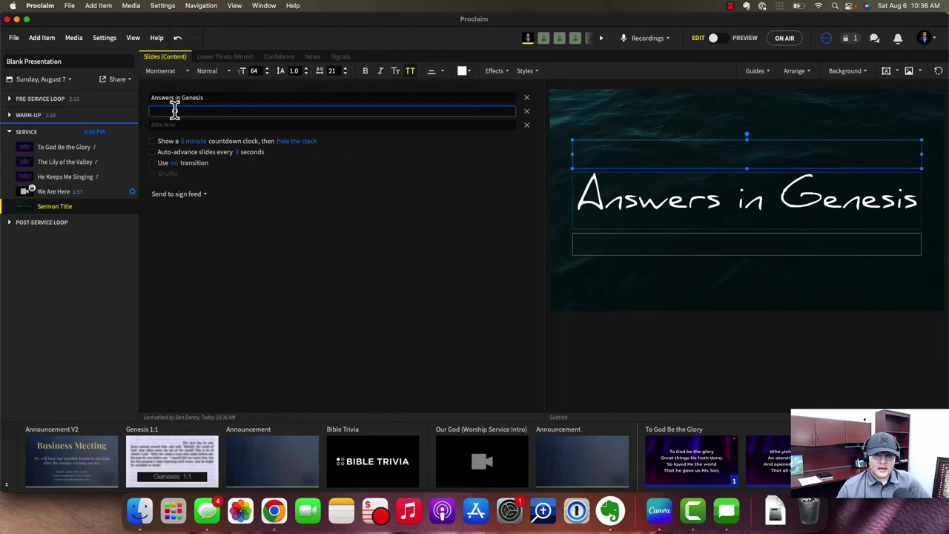
left_click(172, 125)
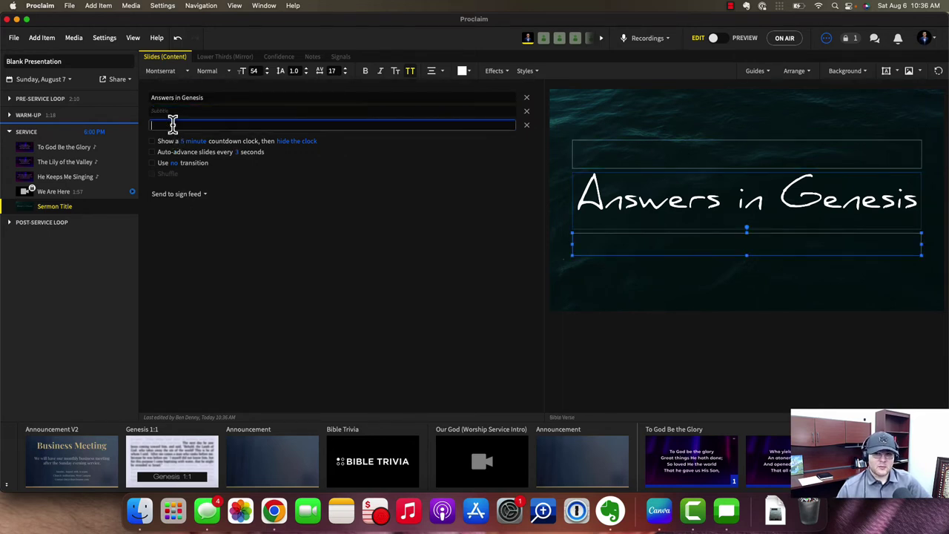
type("Genesis")
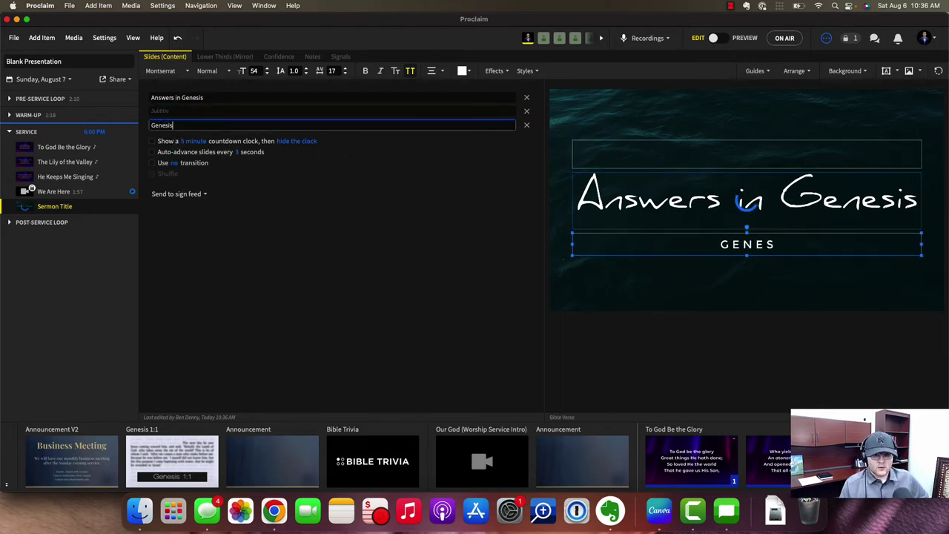
type(" 1:1")
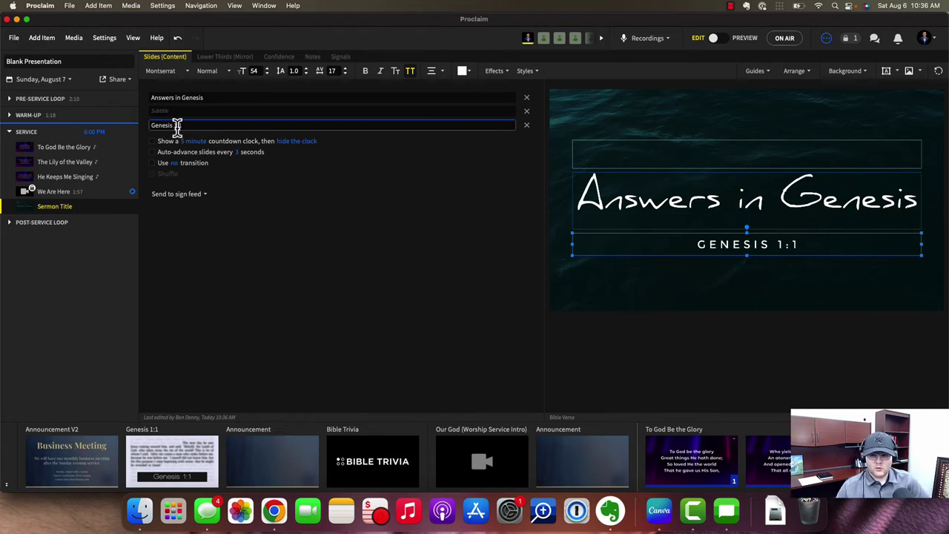
left_click(665, 305)
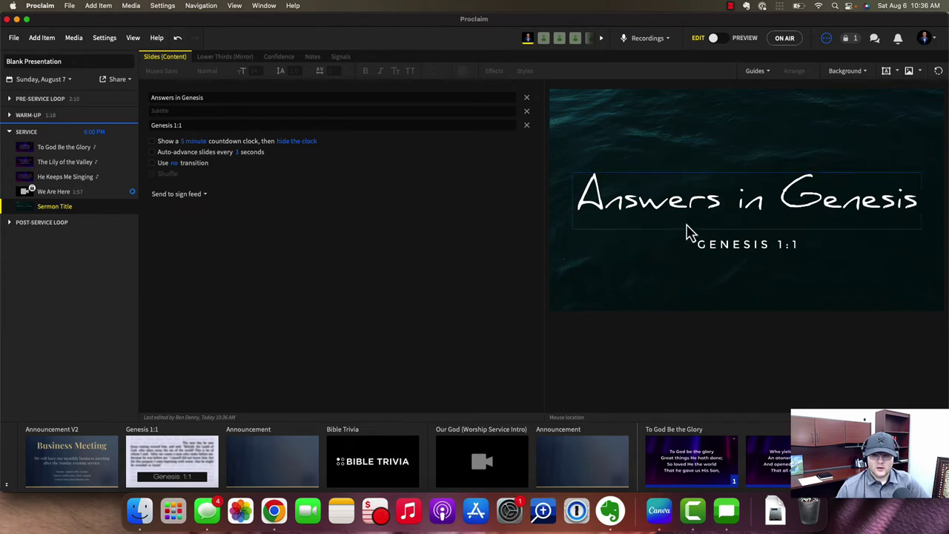
Move the title and the Bible verse text slightly higher on the Sermon Title slide.
left_click_drag(705, 186, 710, 160)
left_click_drag(704, 244, 727, 233)
left_click(666, 293)
left_click_drag(735, 172, 724, 195)
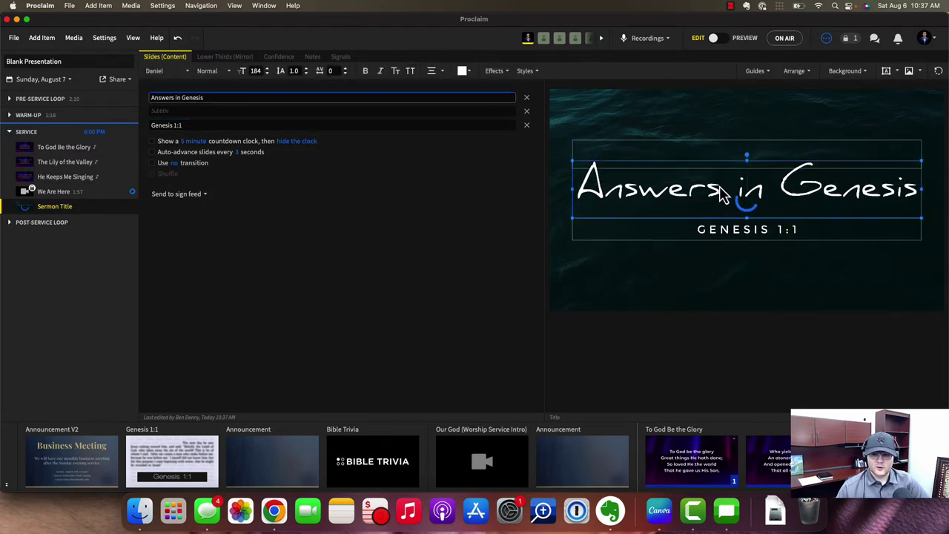
left_click(665, 310)
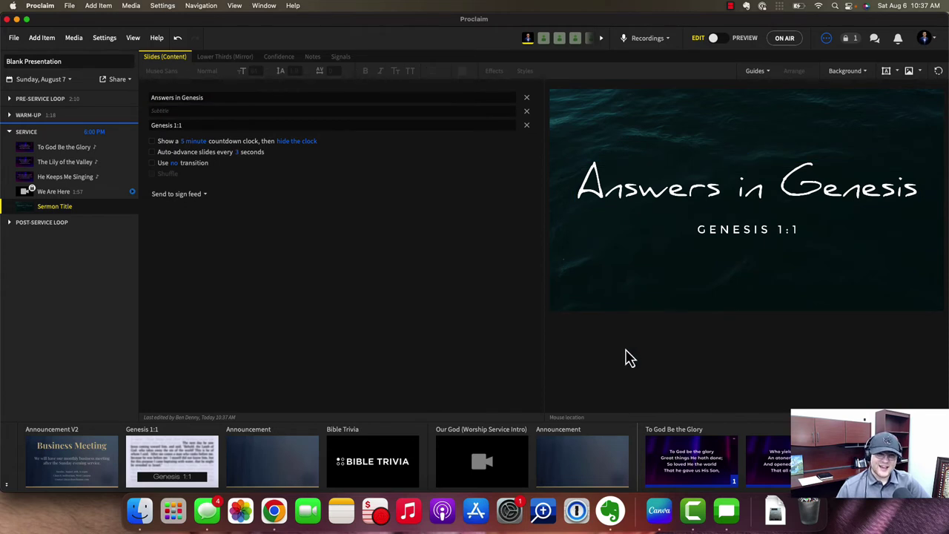
left_click(619, 184)
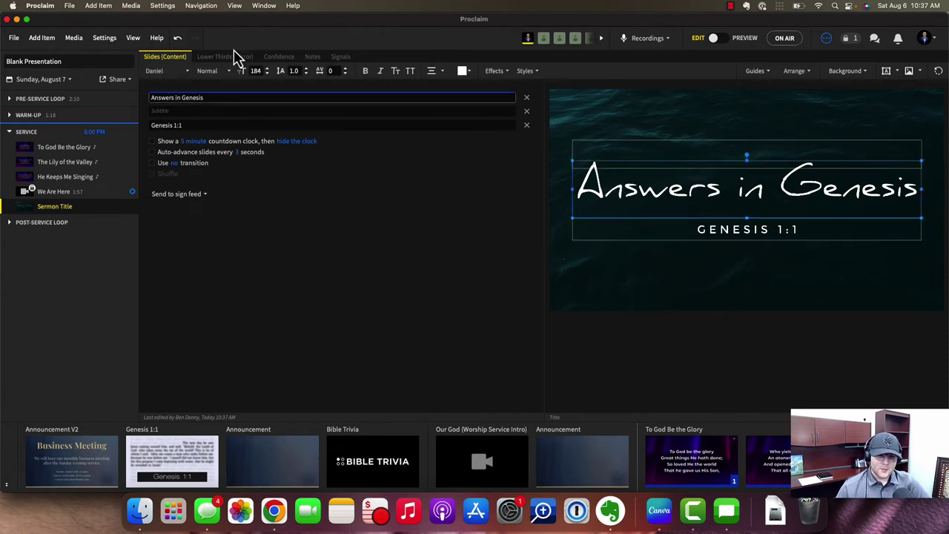
left_click(710, 321)
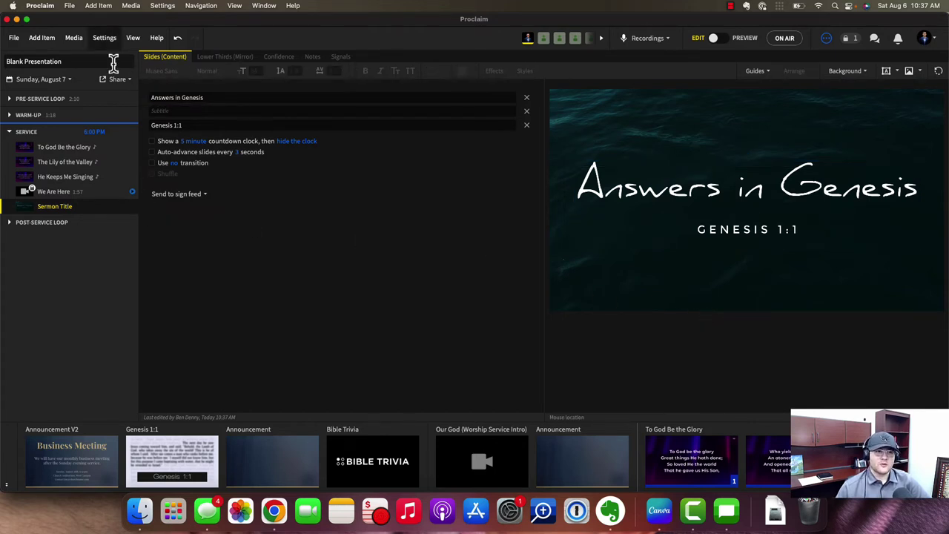
Add a Bible item after Sermon Title and load the passage Genesis 1:1-10.
left_click(47, 41)
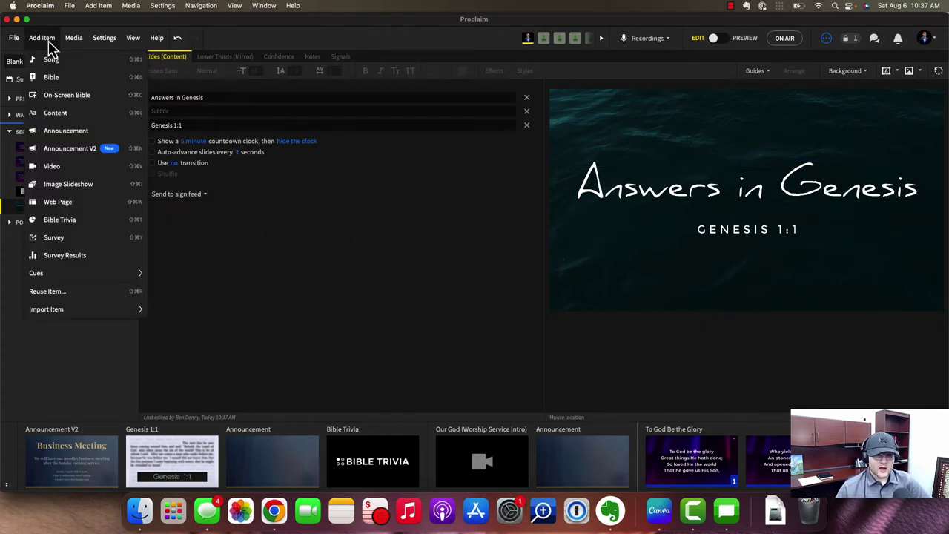
left_click(45, 78)
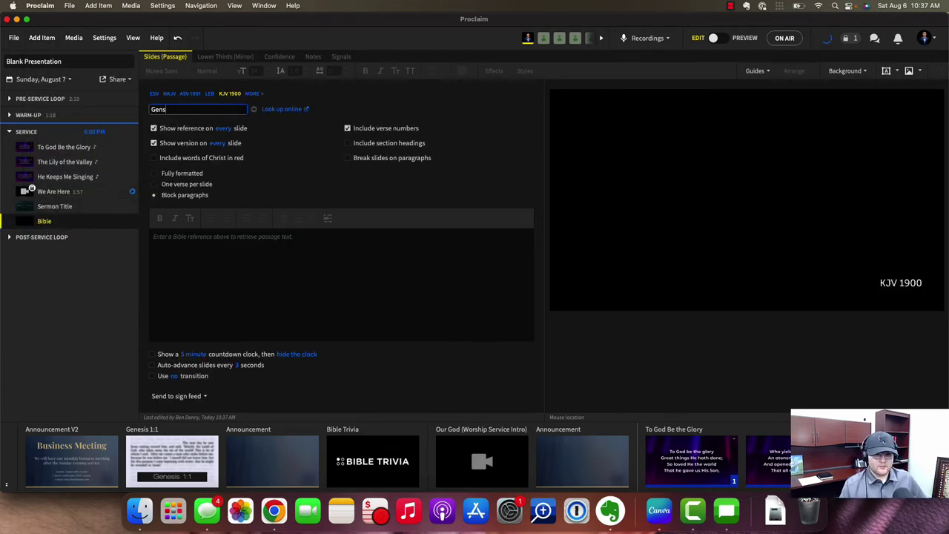
type("Genesis 1:1")
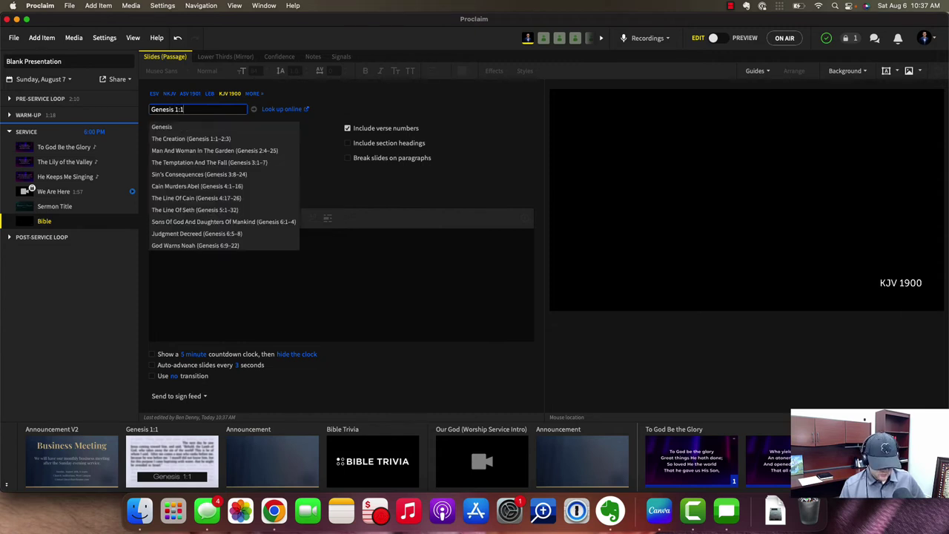
type("-10")
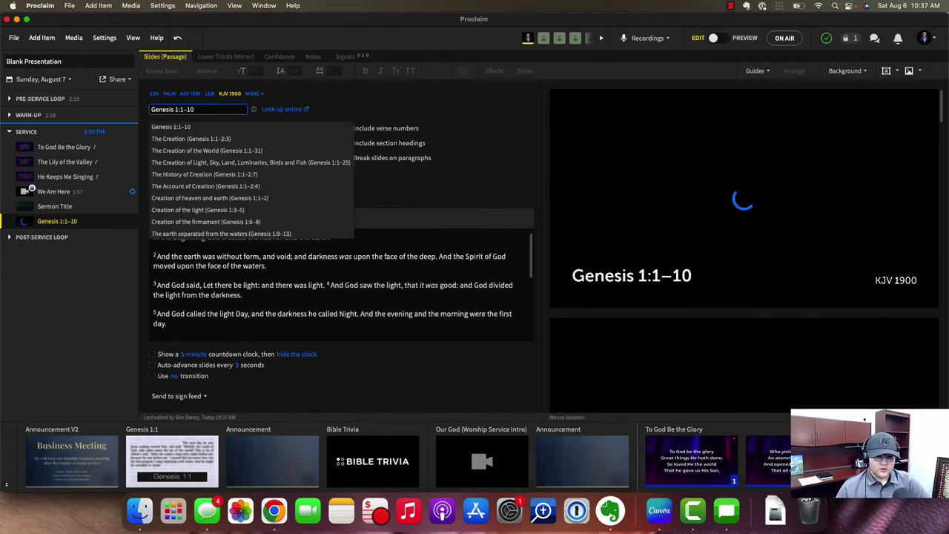
key("Return")
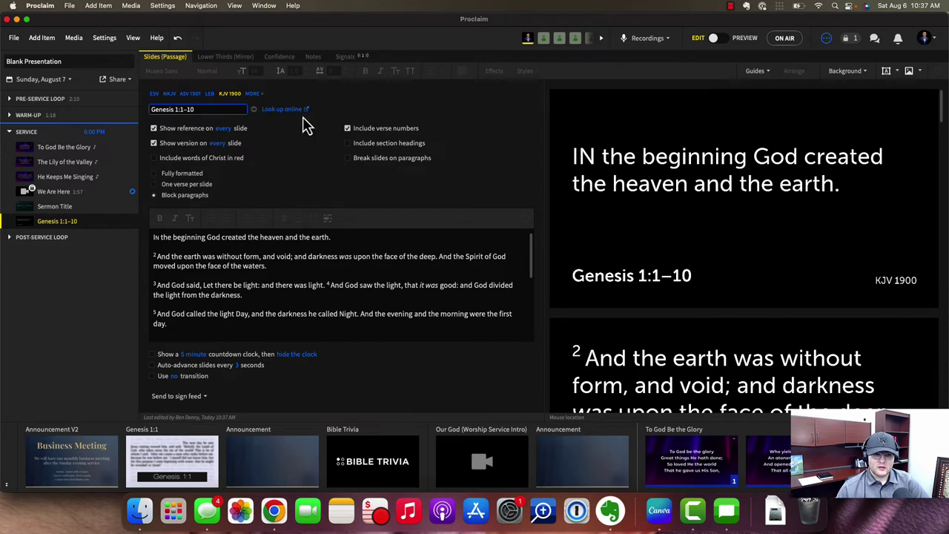
Switch the Genesis passage to the NKJV translation and look through its text.
left_click(169, 95)
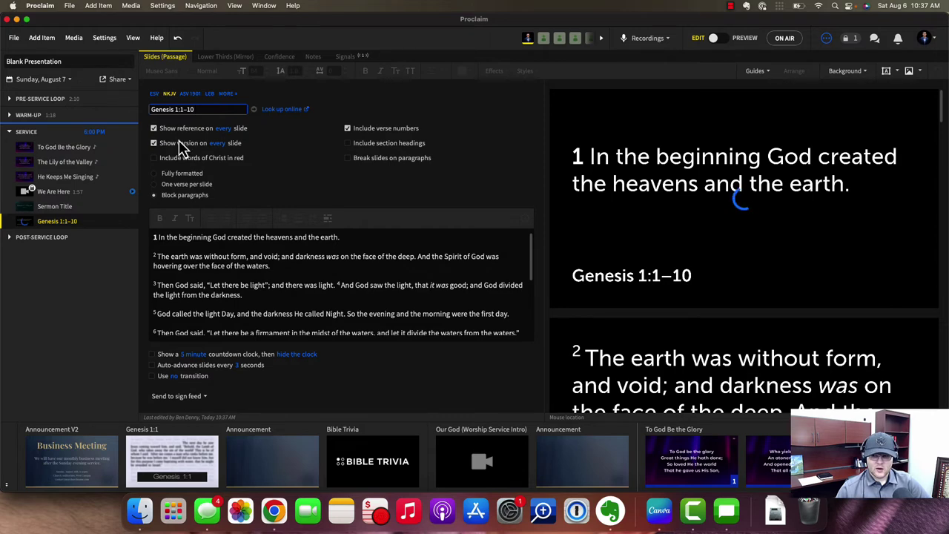
scroll(231, 267, "down", 1)
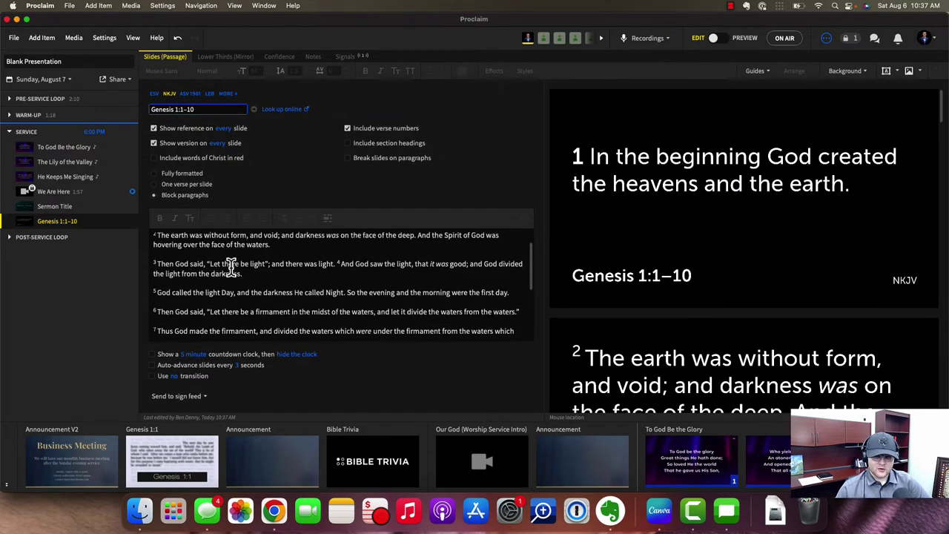
scroll(232, 267, "down", 4)
scroll(232, 267, "up", 2)
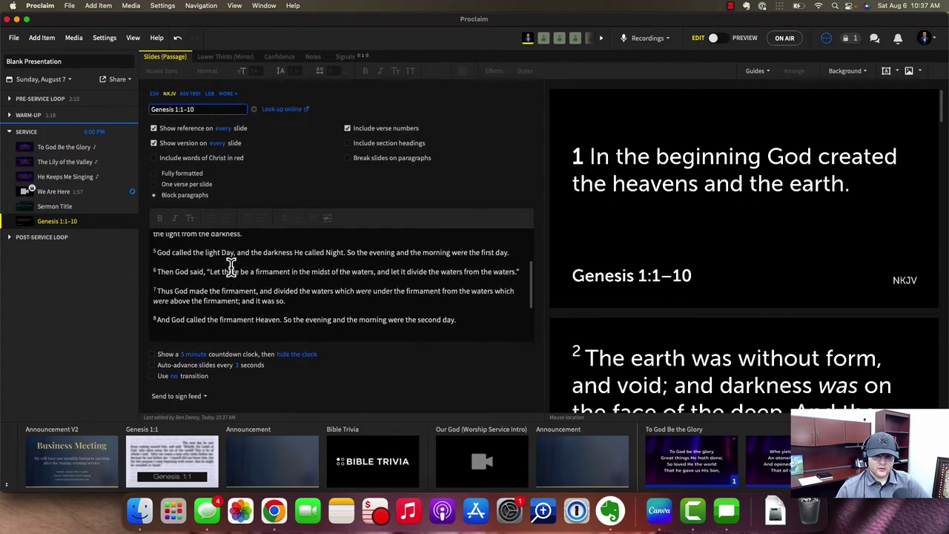
scroll(227, 270, "up", 3)
Try bold formatting on the words "beginning God" in verse 1 of the passage text.
left_click(220, 264)
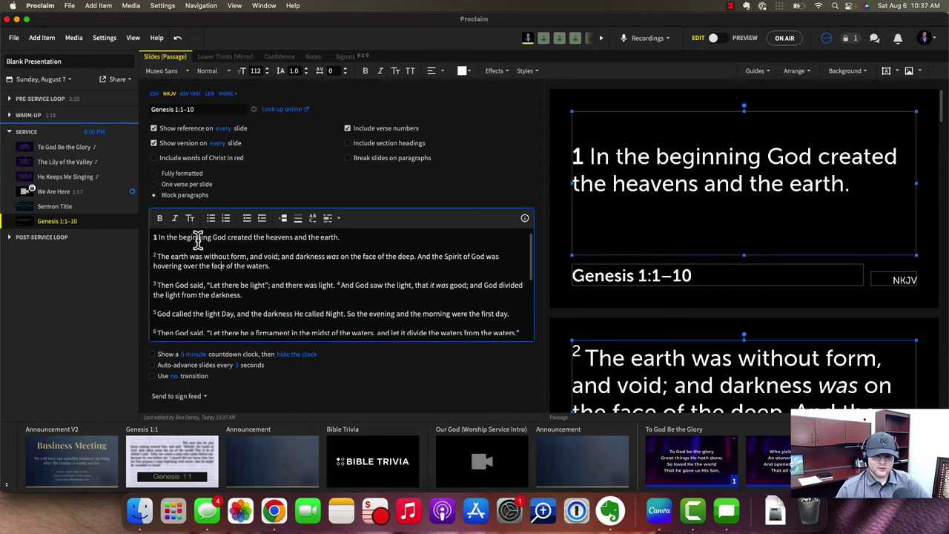
left_click_drag(179, 237, 226, 235)
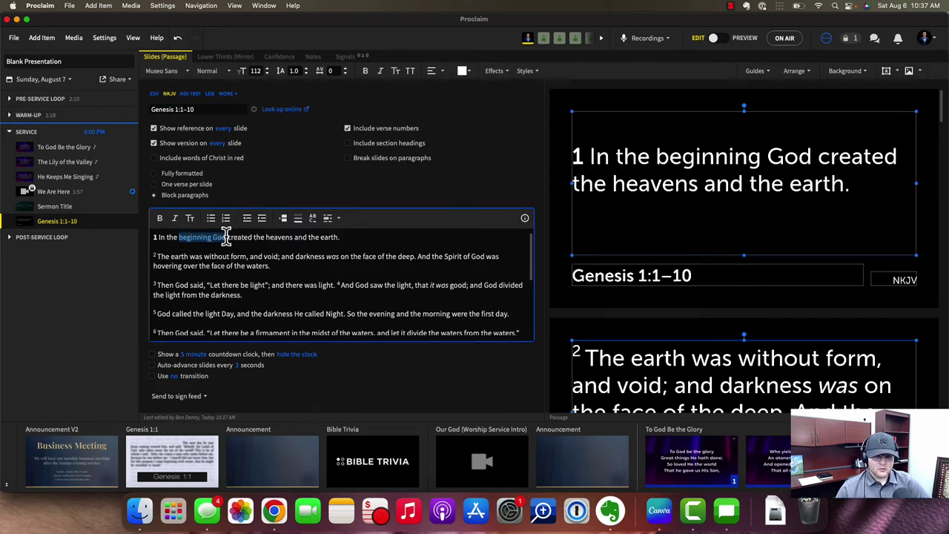
left_click(160, 218)
left_click(160, 218)
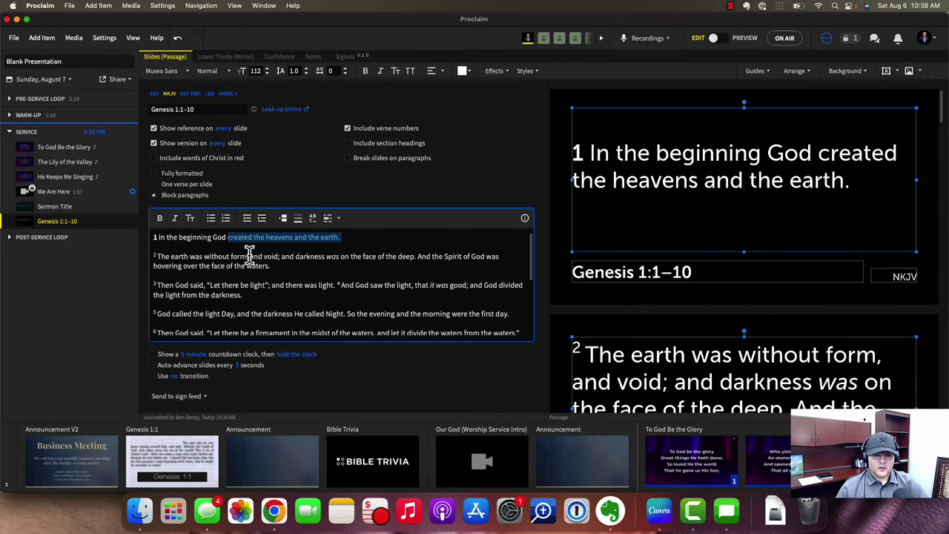
left_click(208, 246)
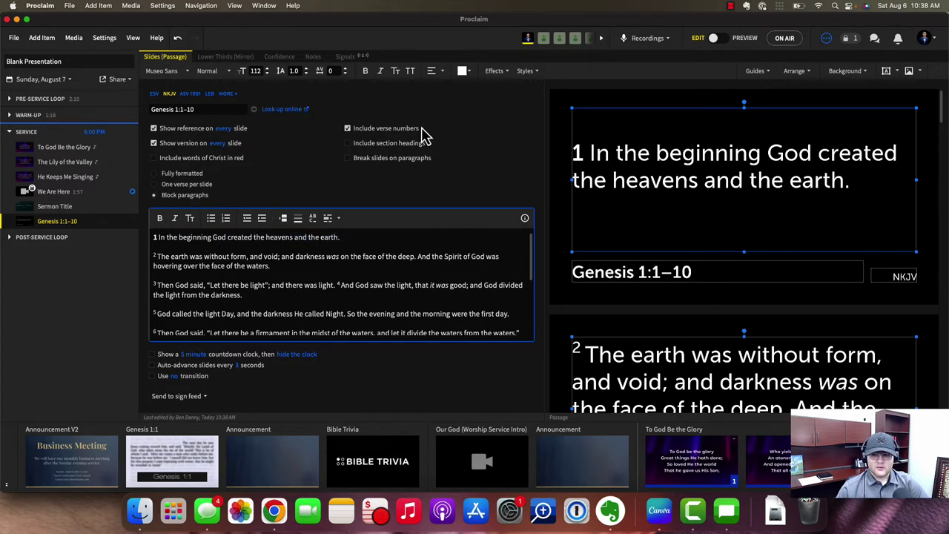
Apply the Bible slide from the I Have Decided to Follow Jesus series as Smart Media and check the passage slides.
left_click(860, 71)
left_click(810, 89)
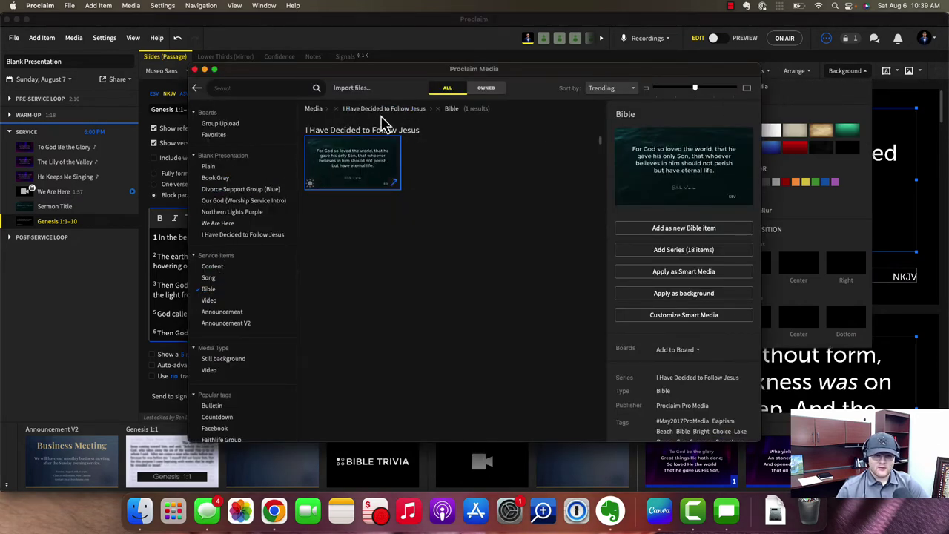
left_click(440, 110)
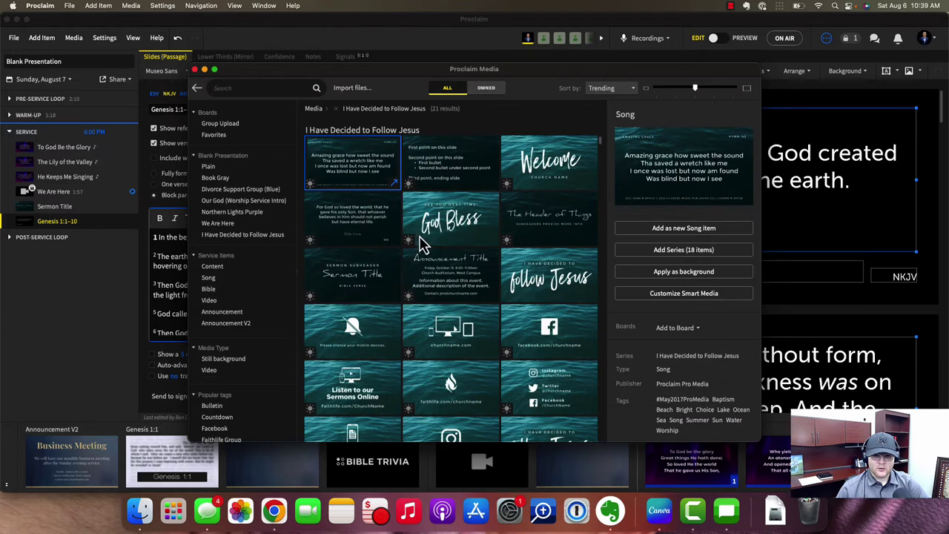
left_click(208, 290)
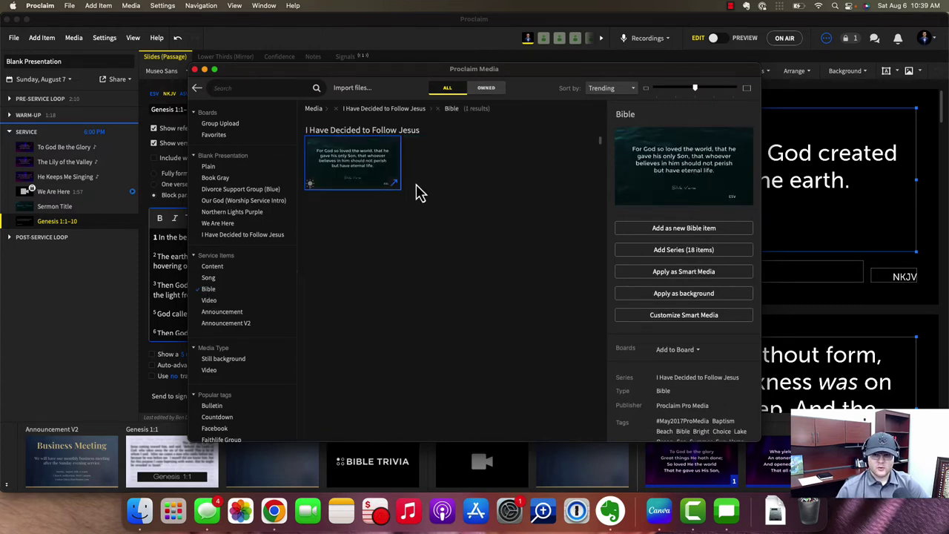
left_click(651, 273)
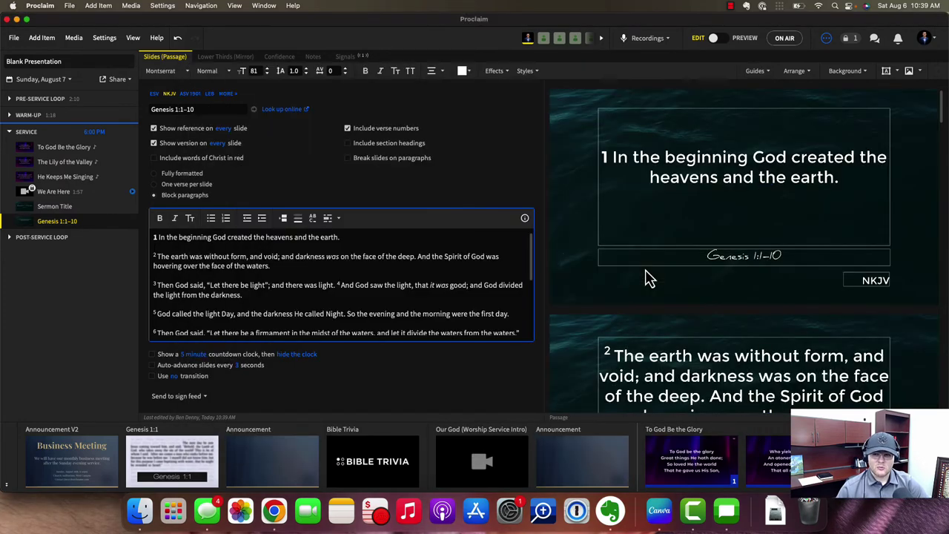
scroll(571, 245, "down", 2)
scroll(571, 245, "down", 5)
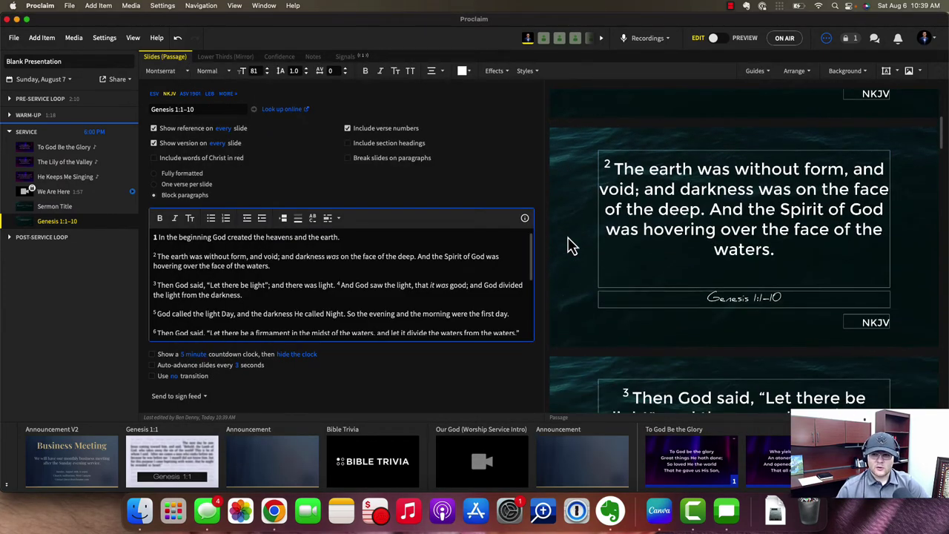
scroll(571, 245, "up", 5)
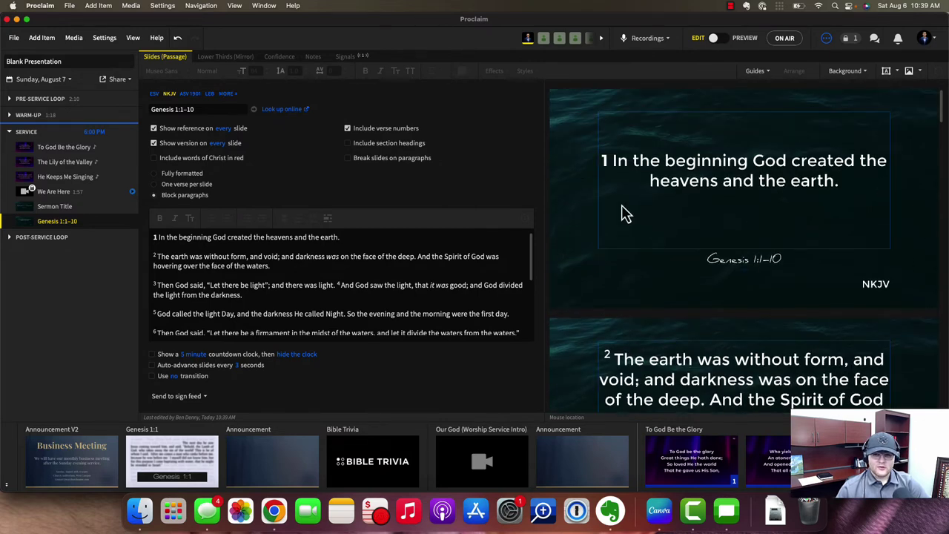
Add an On-Screen Bible item for Genesis 1:1-10 in the light grey page style and play its first slide.
left_click(54, 40)
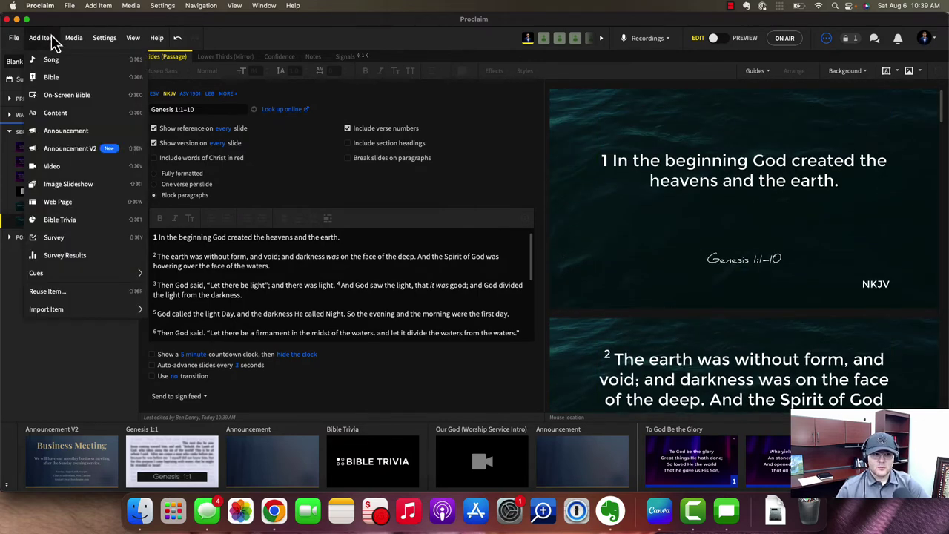
left_click(82, 102)
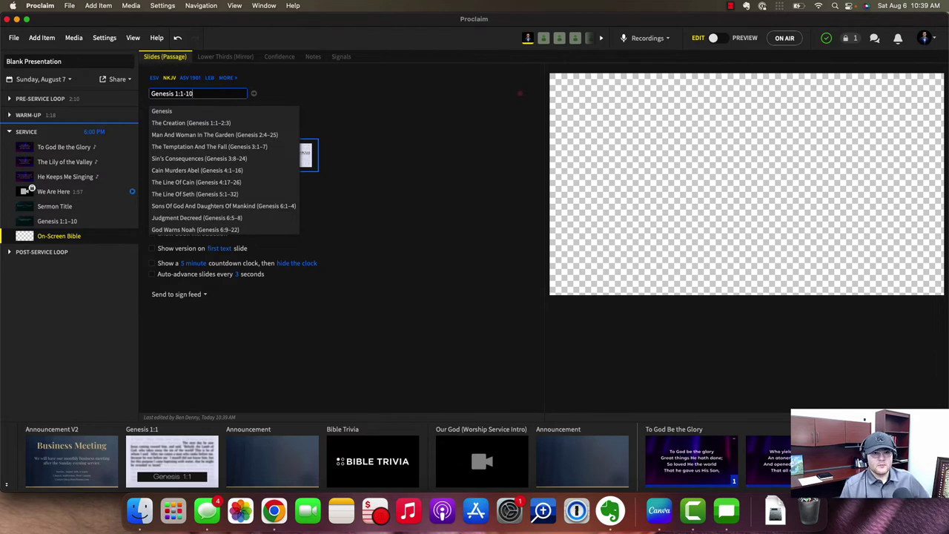
left_click(172, 111)
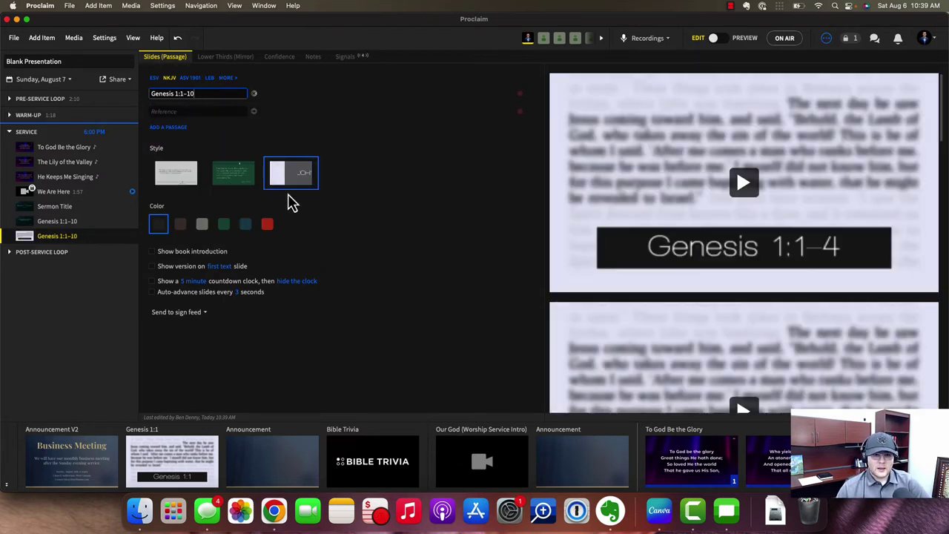
left_click(187, 181)
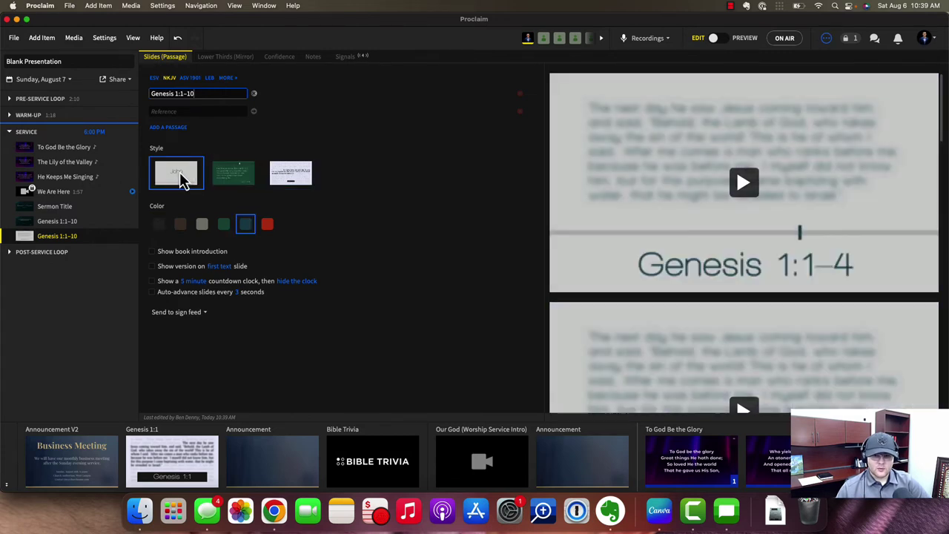
left_click(751, 191)
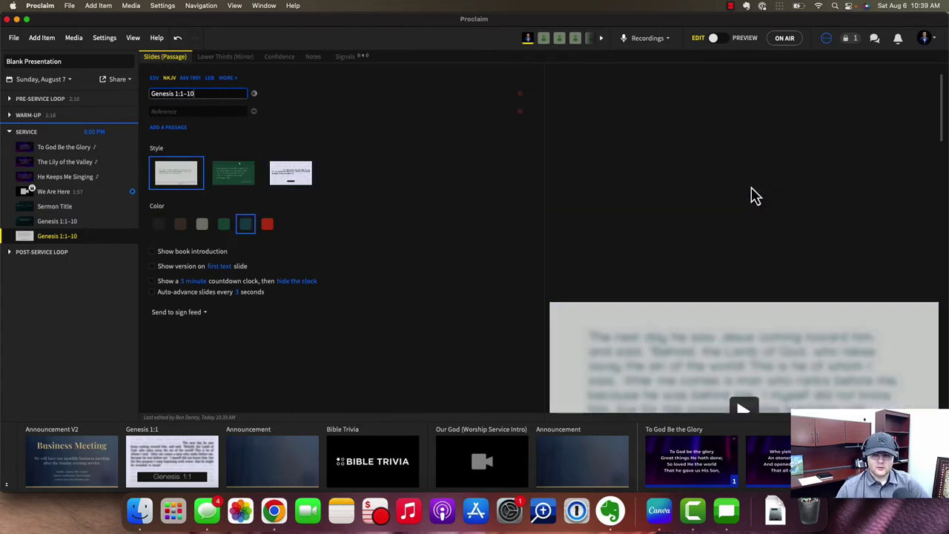
Try the solid-colour style with the reference below the text in green, black and red on the on-screen Genesis 1:1–10 passage.
left_click(247, 179)
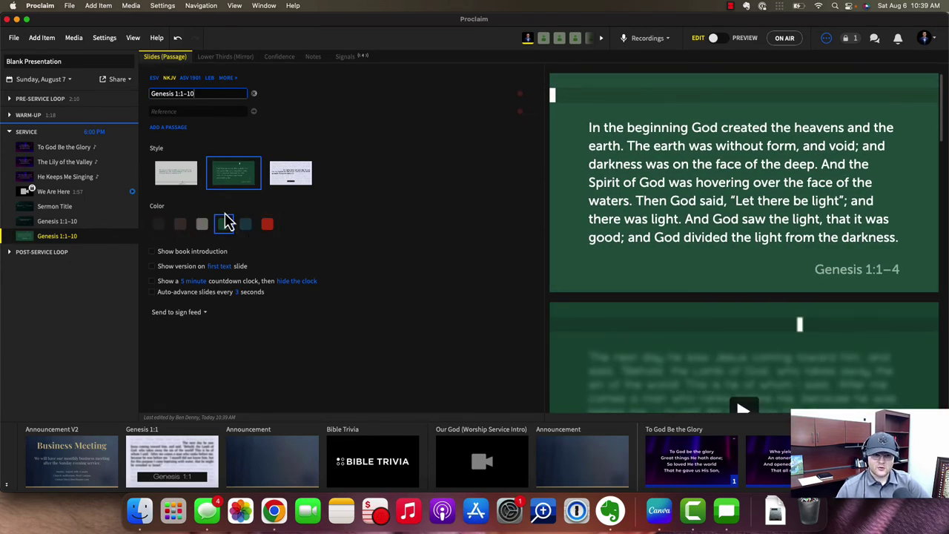
left_click(159, 225)
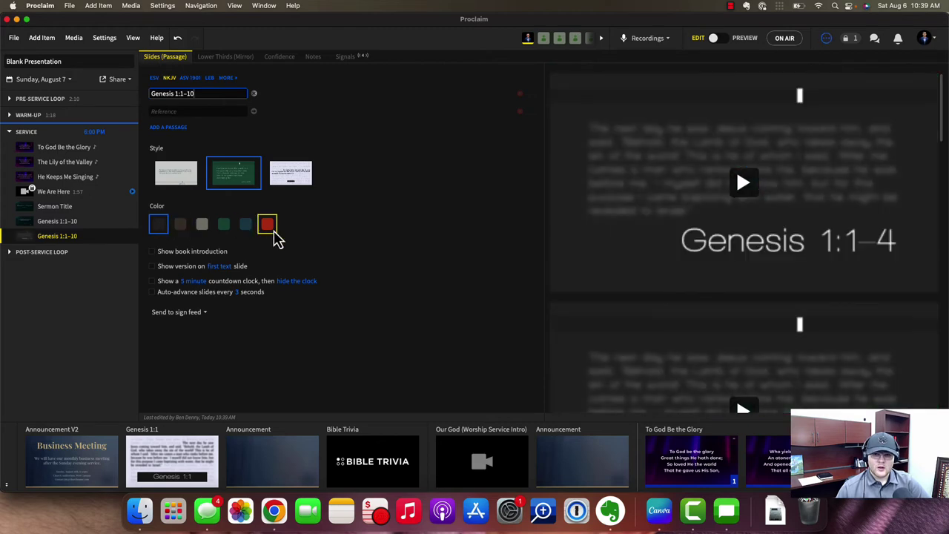
left_click(273, 231)
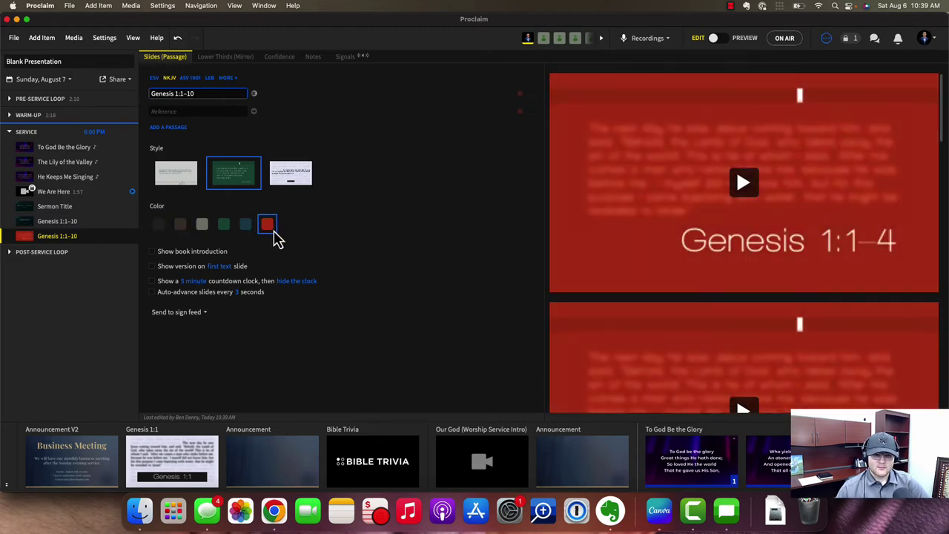
left_click(158, 226)
Style the on-screen Genesis 1:1–10 passage as a white page with a reference banner and colour it red.
left_click(303, 180)
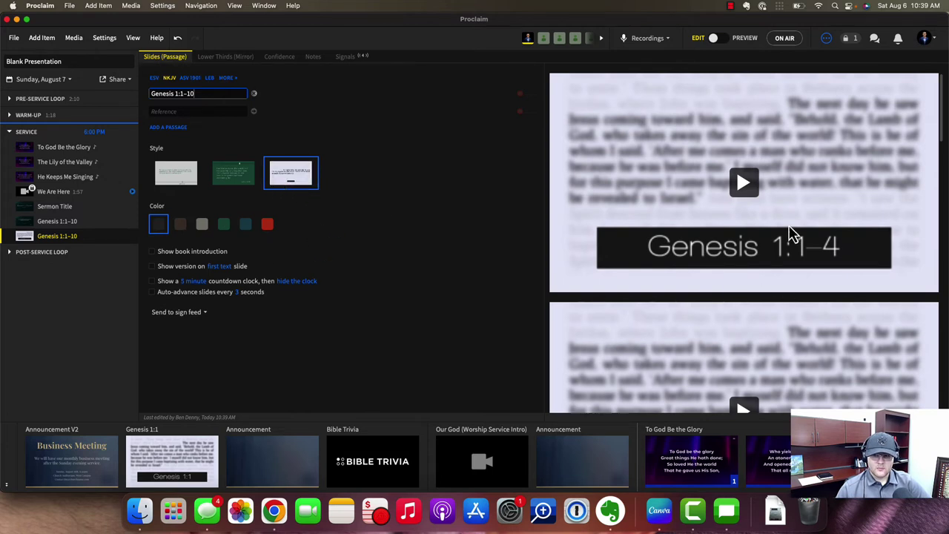
left_click(268, 225)
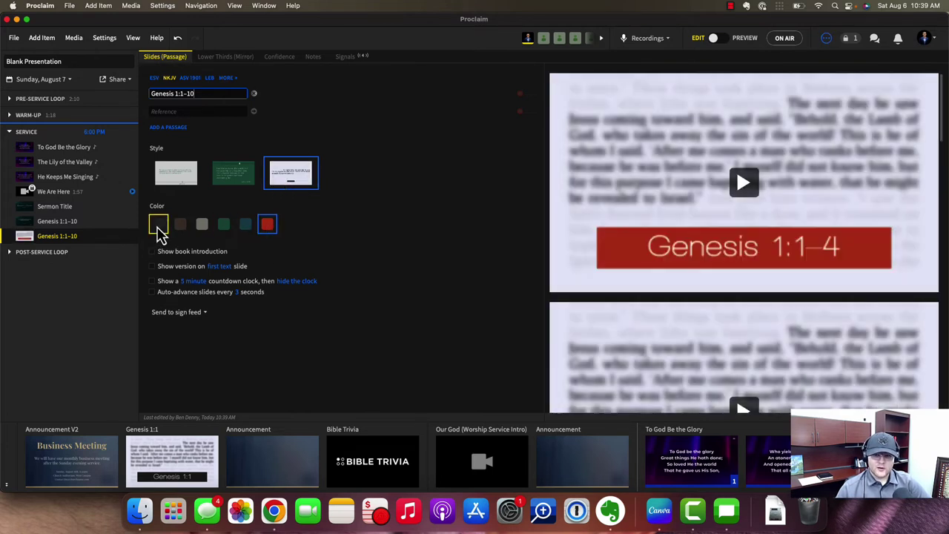
left_click(159, 228)
left_click(270, 229)
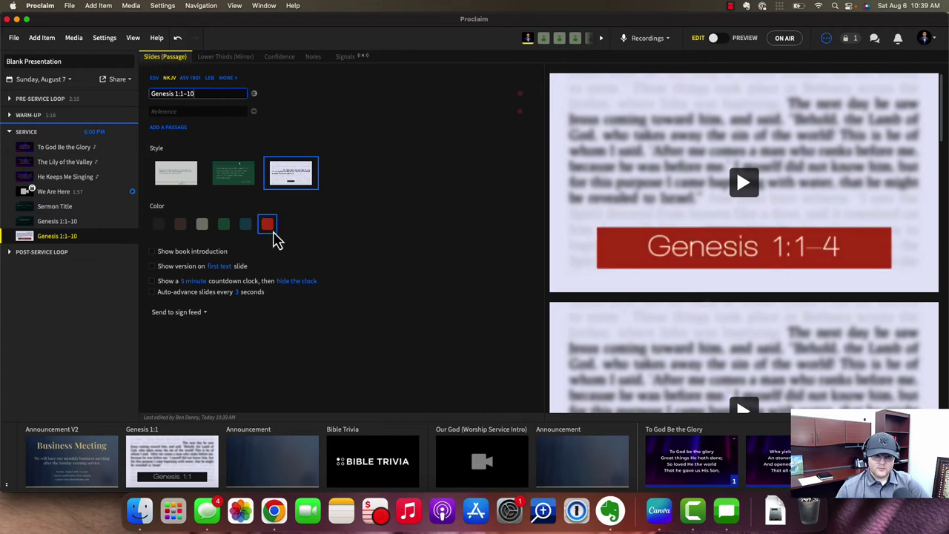
Put the presentation on air with watermarks on the unlicensed media.
left_click(785, 41)
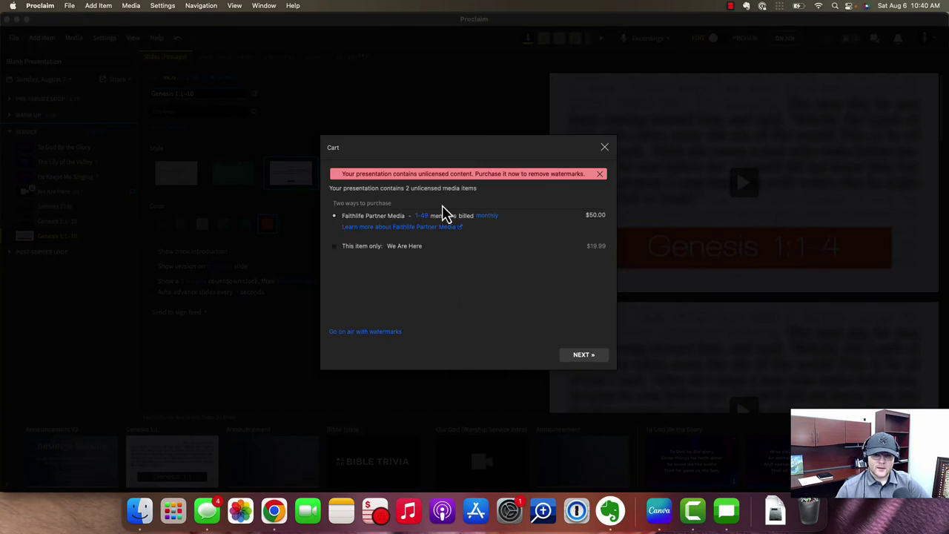
left_click(356, 336)
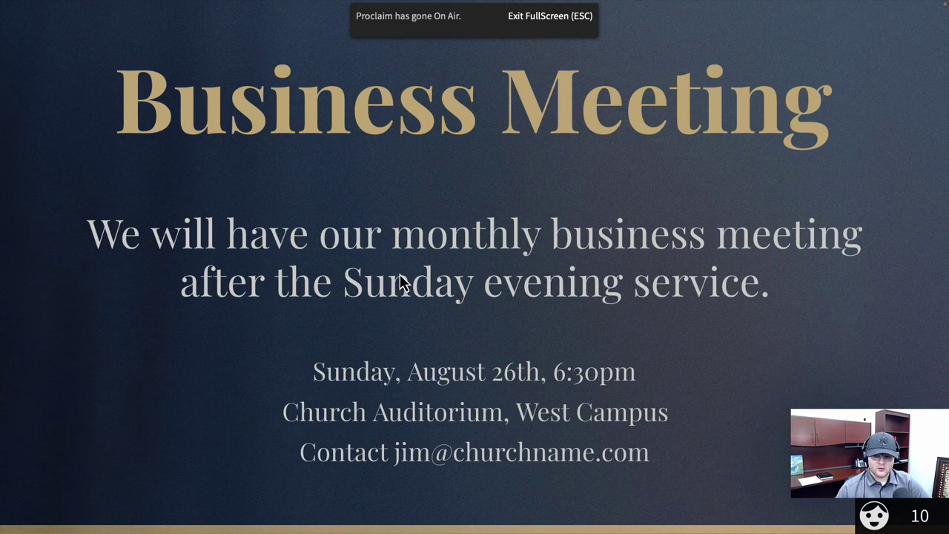
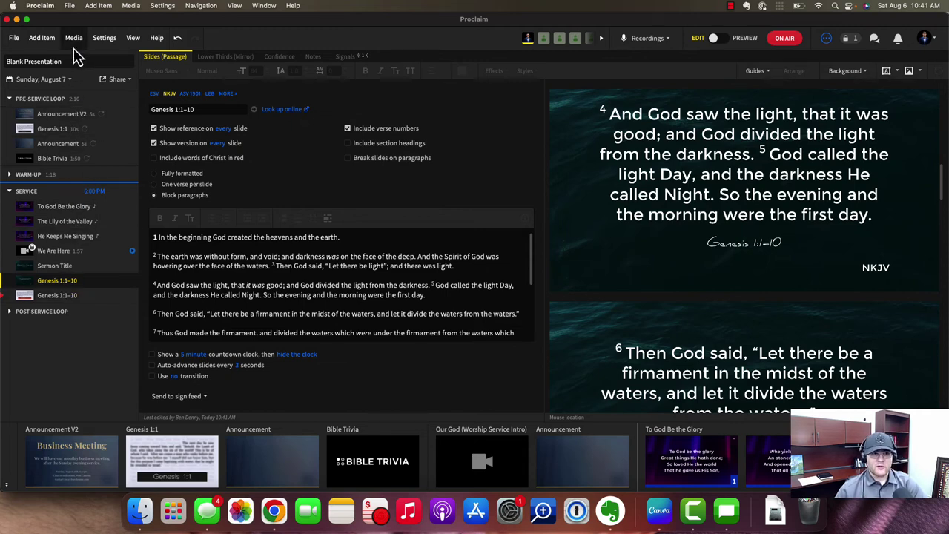
left_click(43, 41)
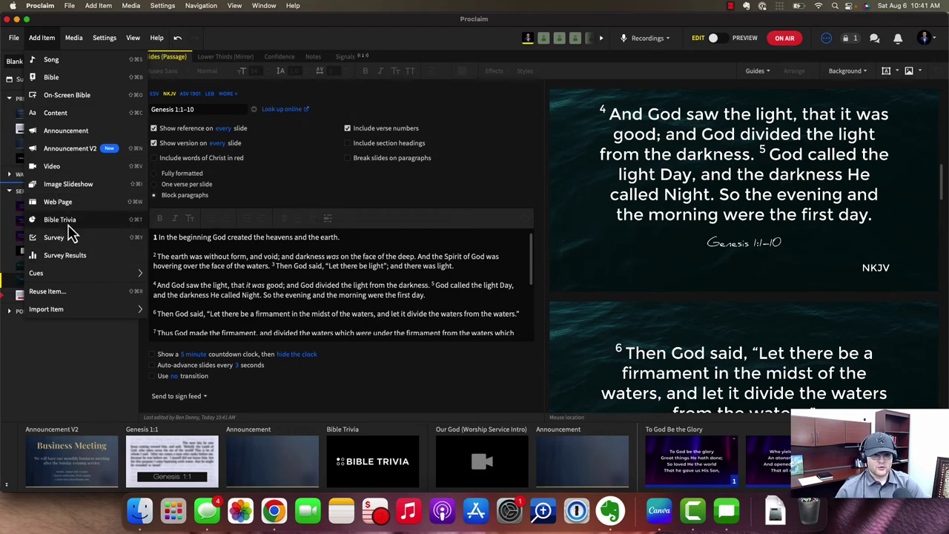
mouse_move(87, 281)
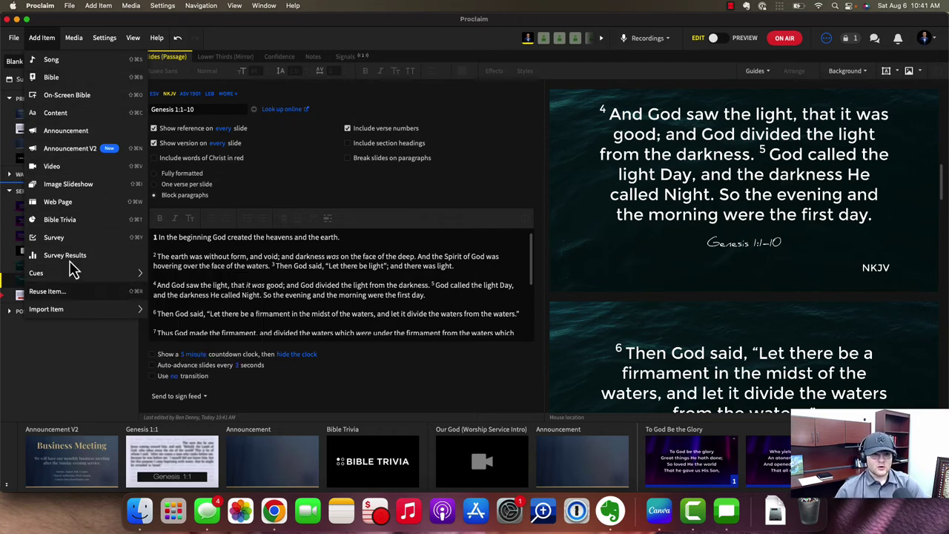
left_click(57, 383)
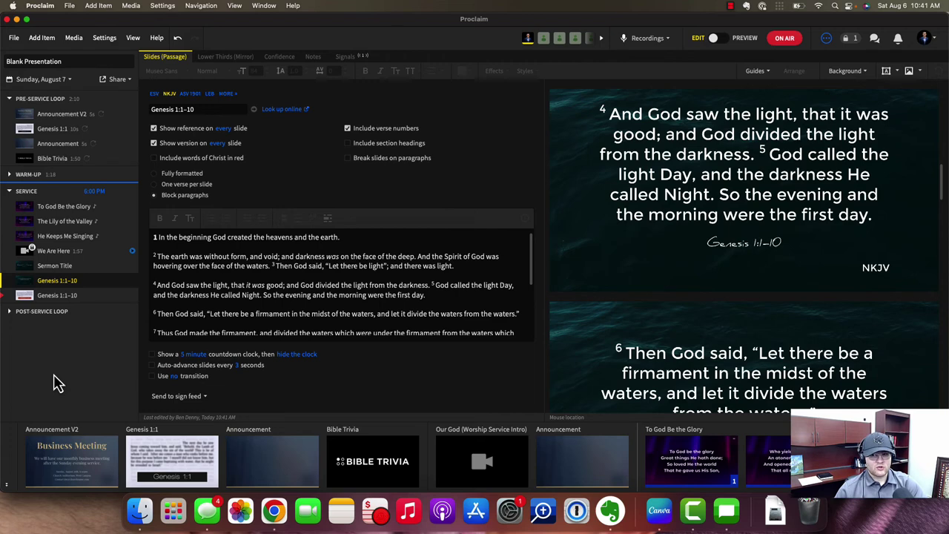
Switch to preview mode and present the Pre-Service Loop from Announcement V2 through to Bible Trivia.
left_click(742, 41)
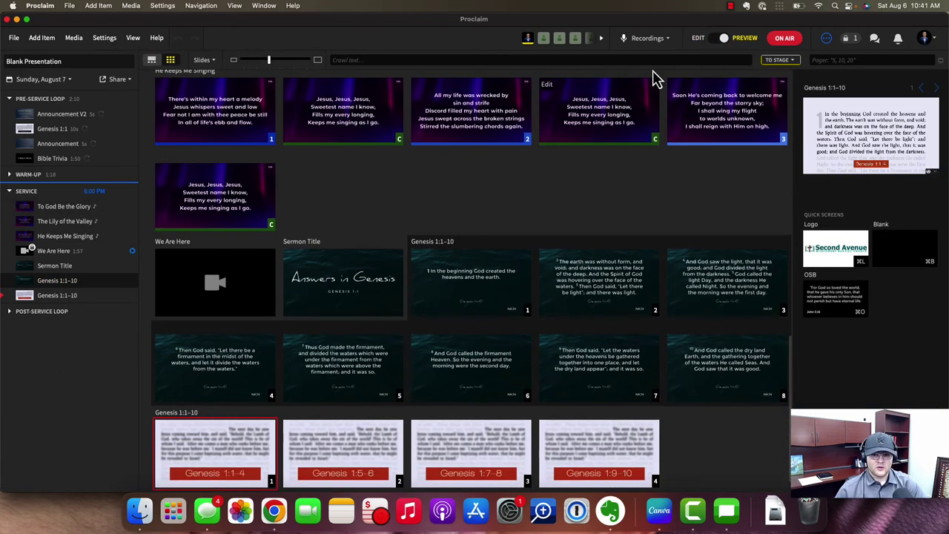
scroll(271, 276, "up", 10)
left_click(239, 142)
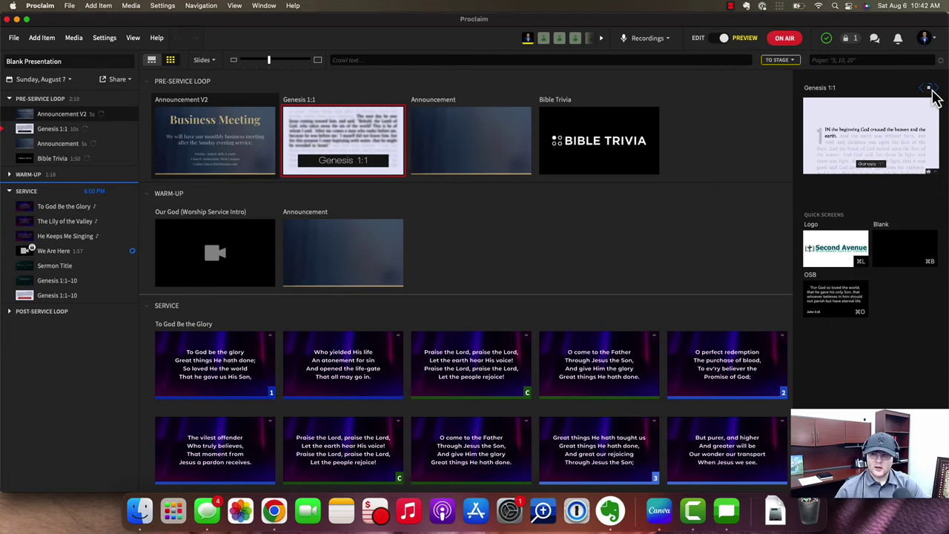
left_click(936, 93)
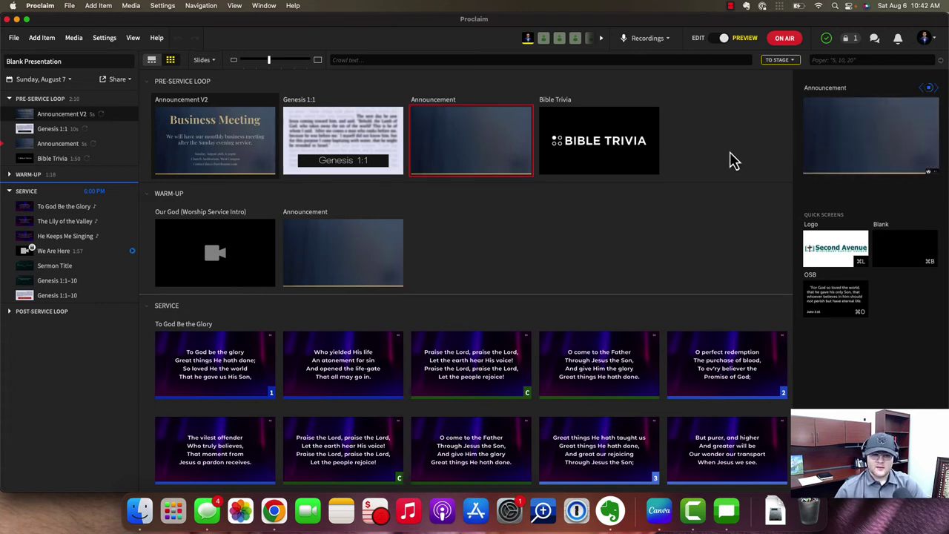
left_click(648, 118)
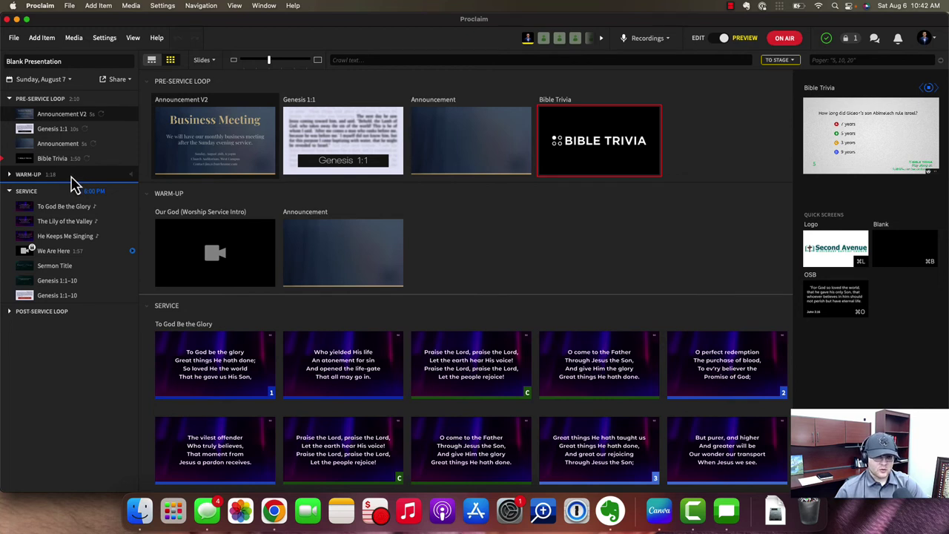
Expand the Warm-Up section, play and pause the Our God intro video, and show the Warm-Up announcement.
left_click(9, 176)
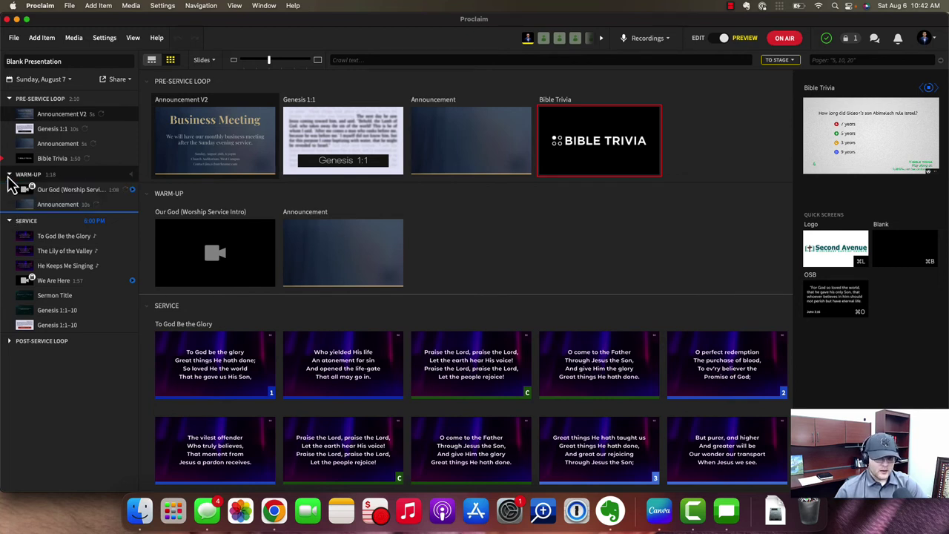
left_click(233, 242)
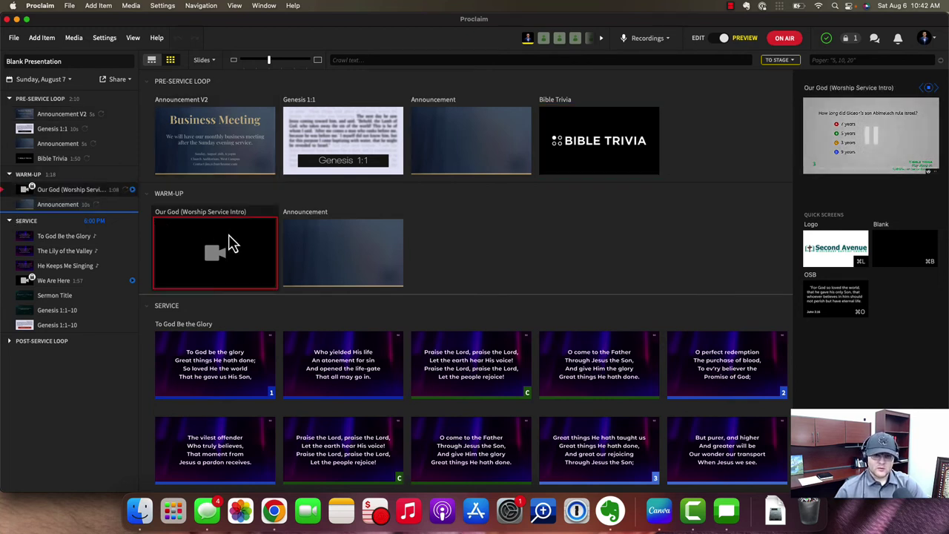
left_click(890, 146)
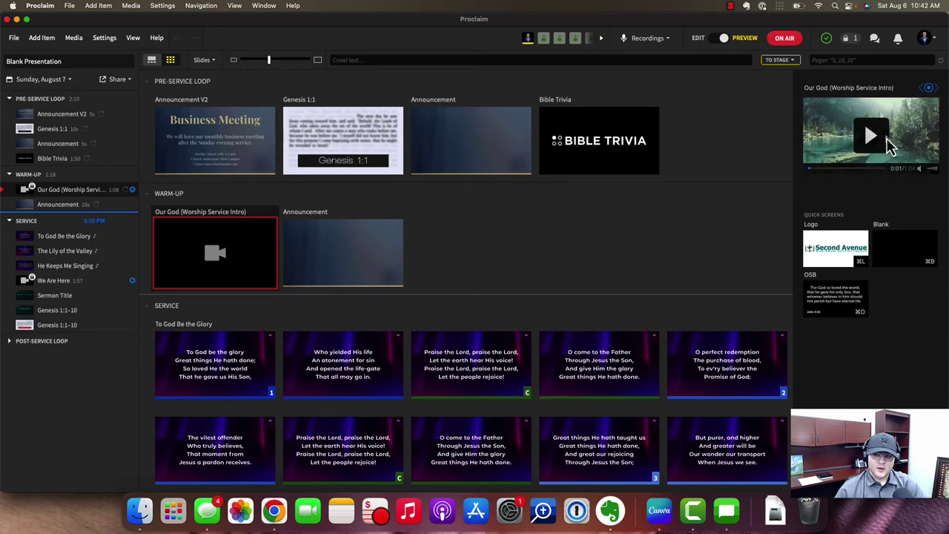
left_click(301, 264)
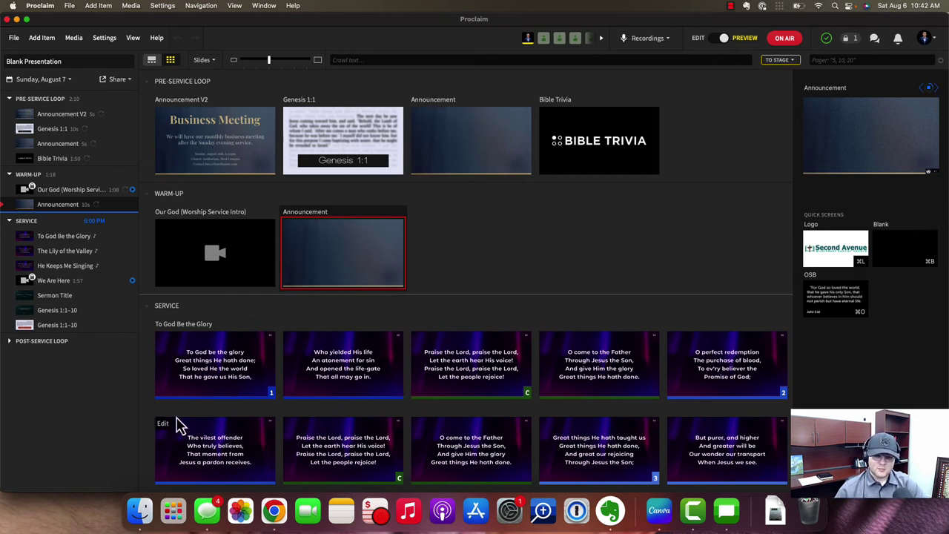
Present To God Be the Glory slide by slide, from its first verse through to the final chorus slide.
scroll(184, 386, "down", 5)
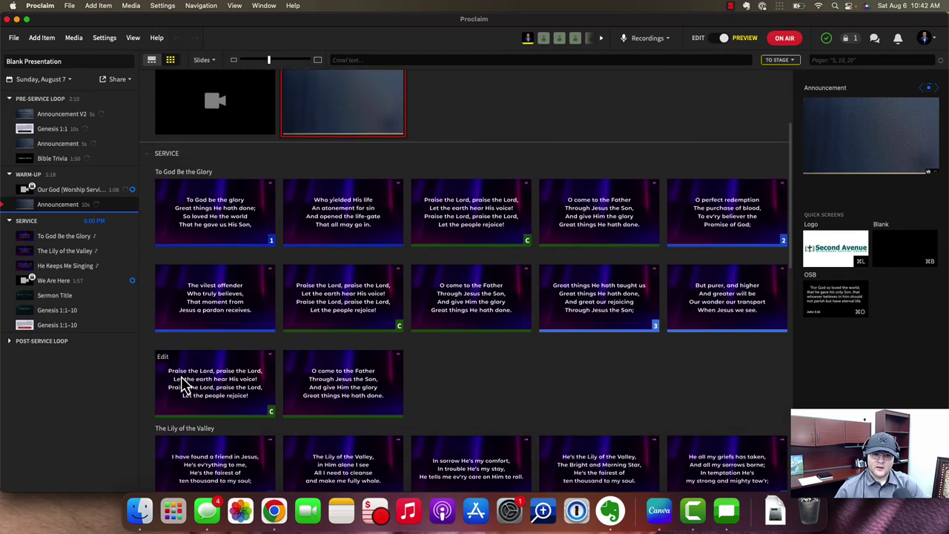
left_click(222, 232)
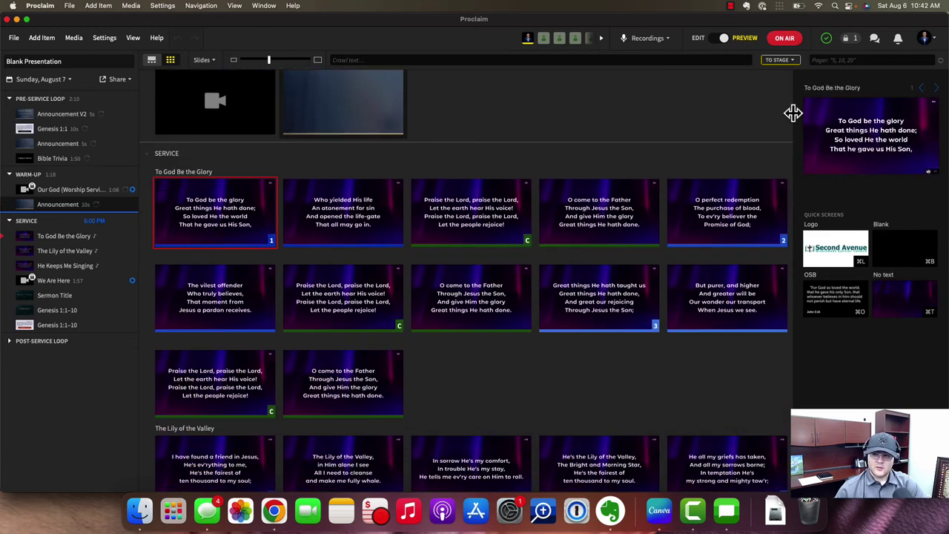
left_click(355, 224)
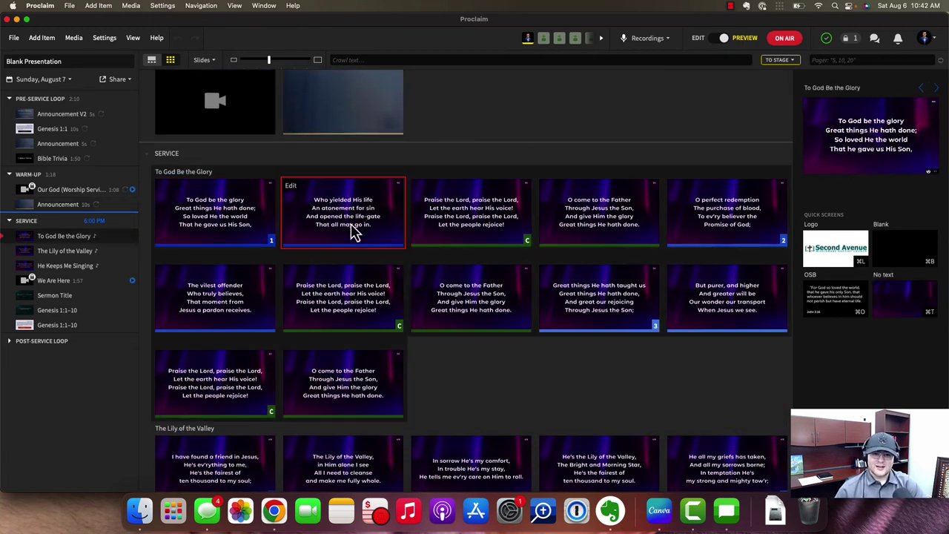
key("Right")
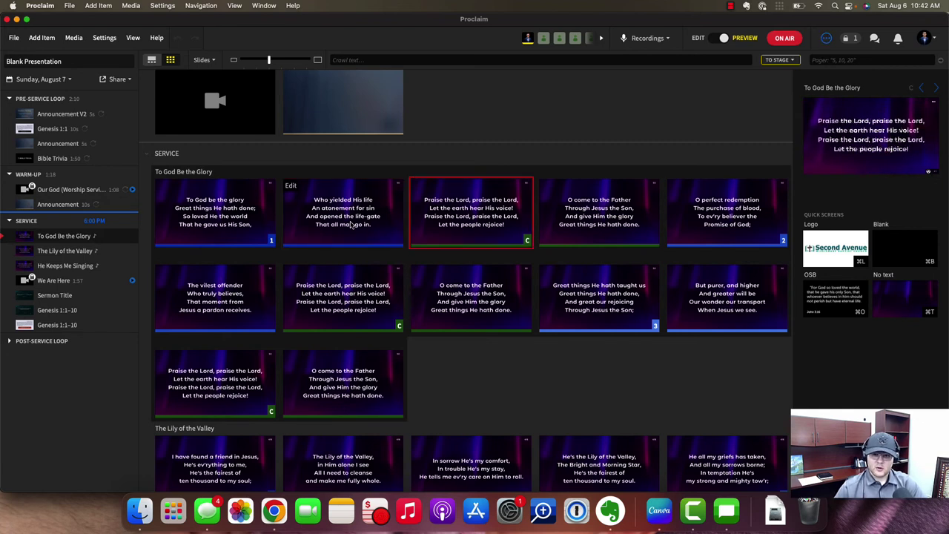
key("Right")
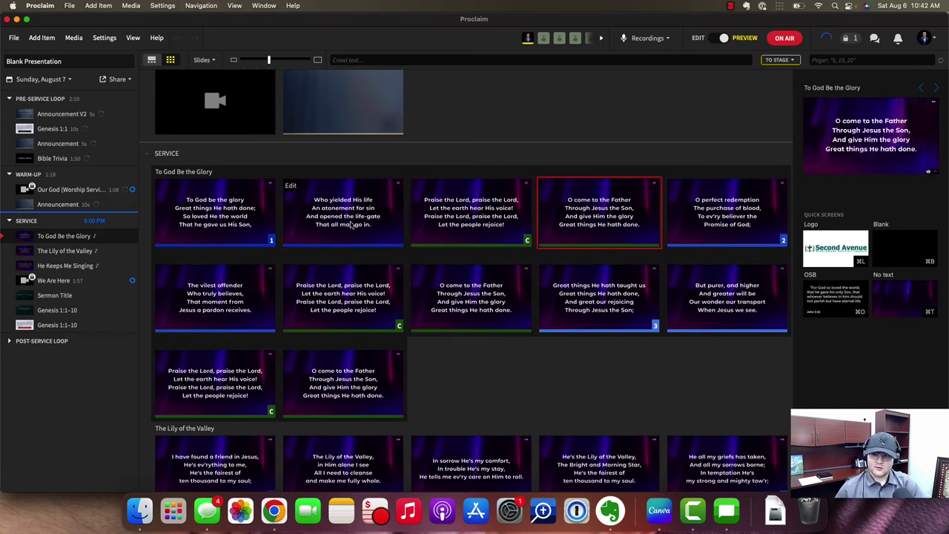
key("Right")
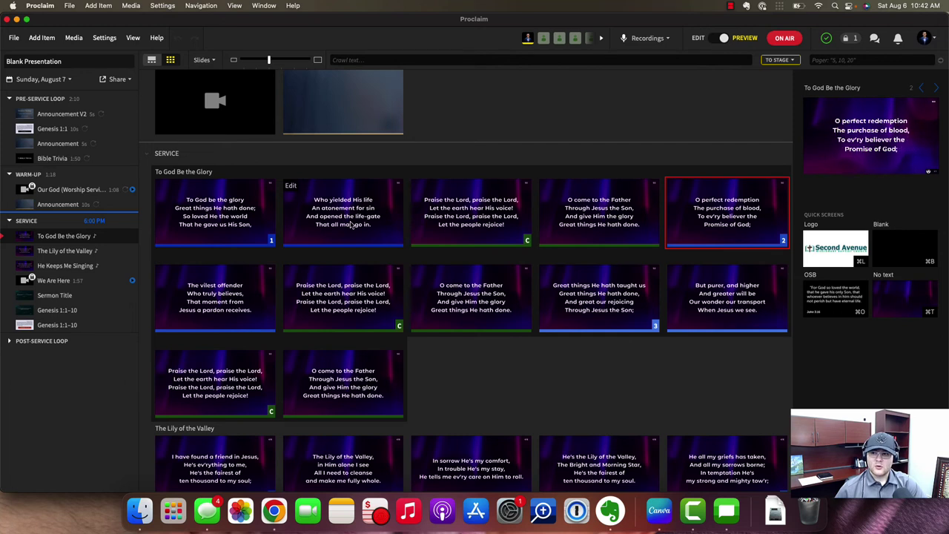
key("Right")
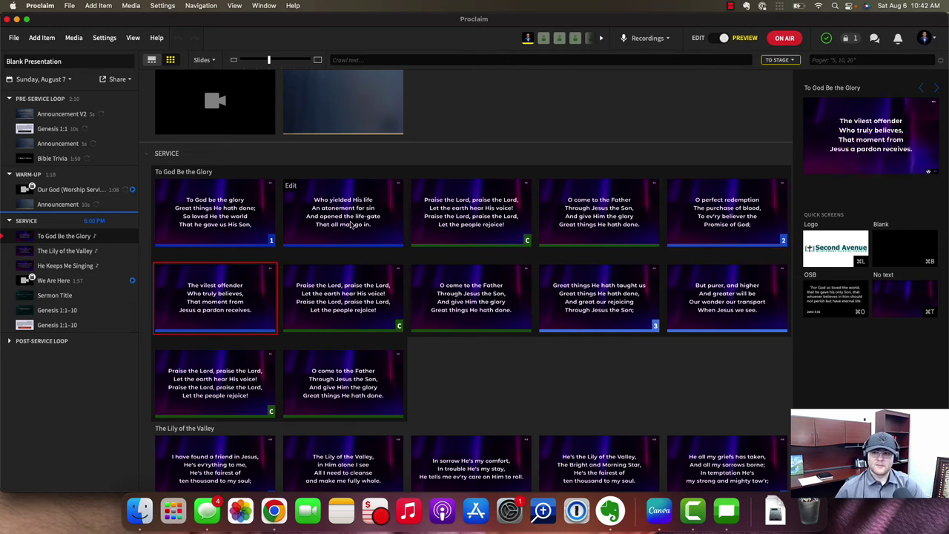
key("Right")
key("Right")
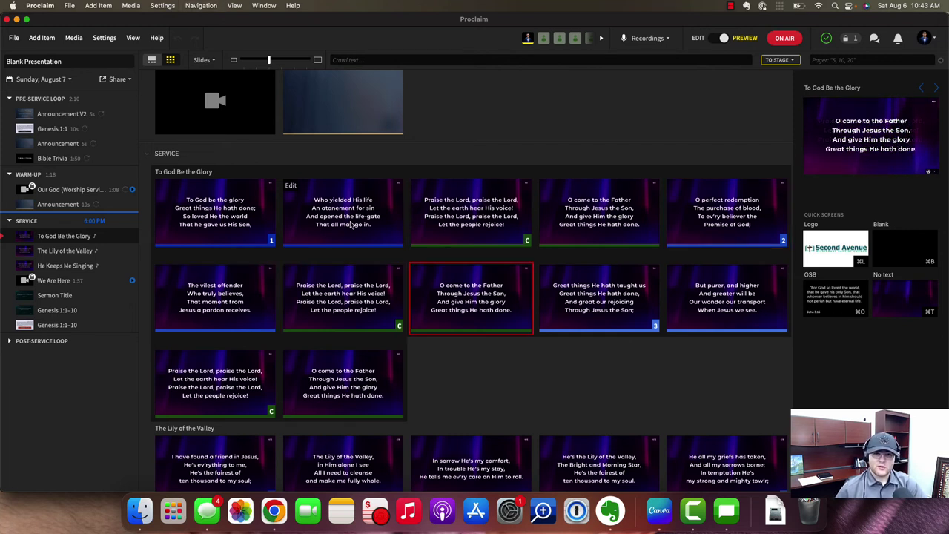
key("Right")
key("Right")
key("Right")
key("Right")
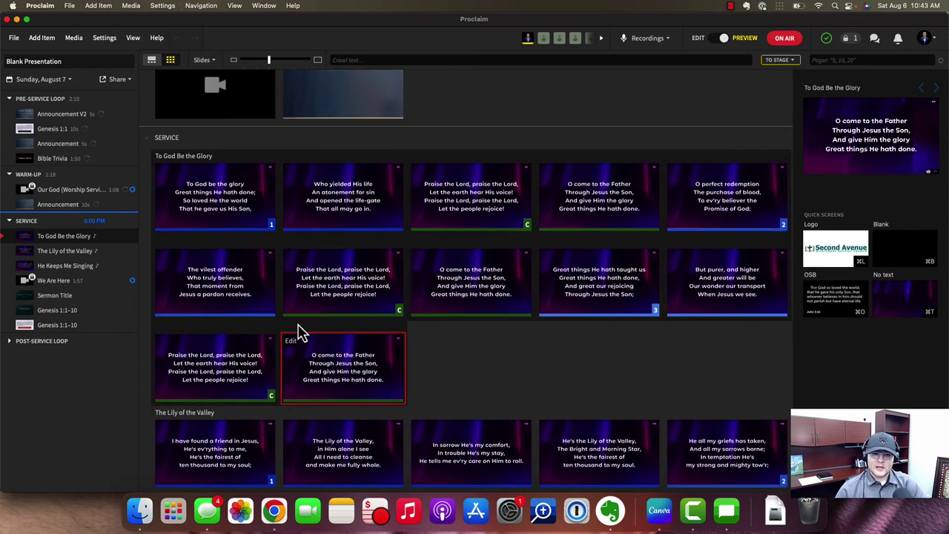
Blank the live output with the Blank quick screen and restore the last shown song slide.
scroll(399, 356, "down", 5)
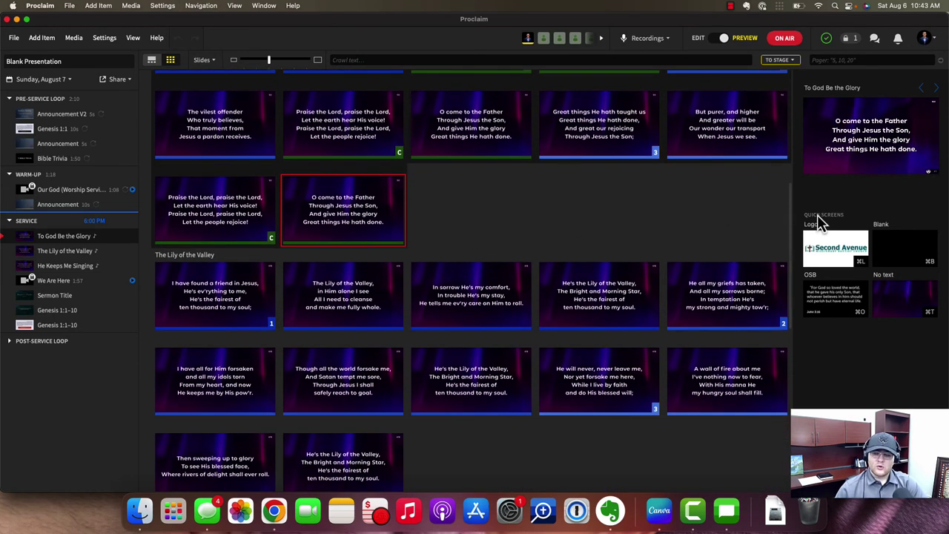
left_click(896, 248)
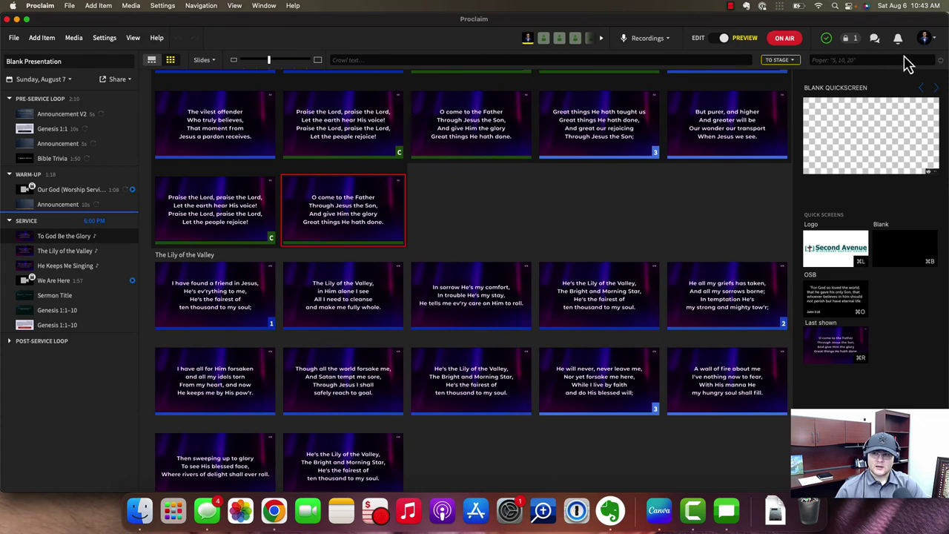
left_click(903, 61)
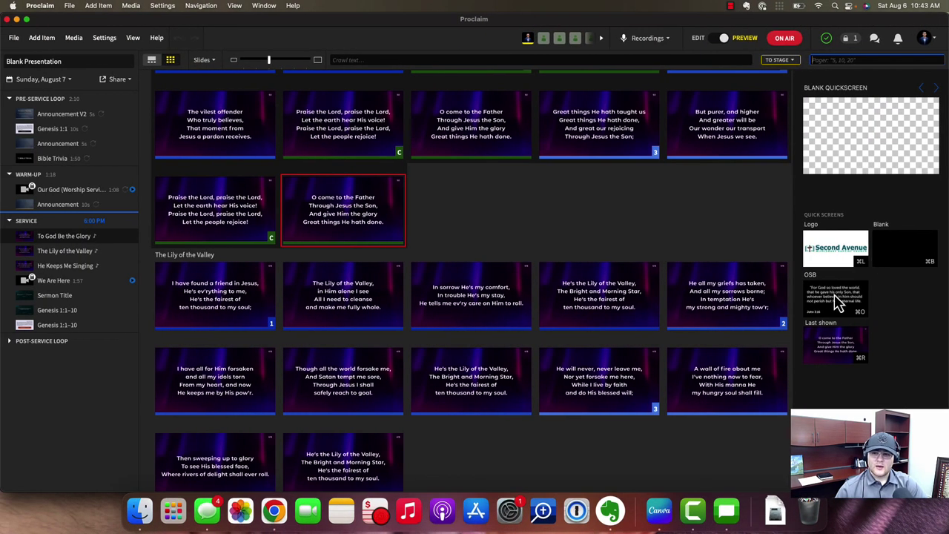
left_click(834, 344)
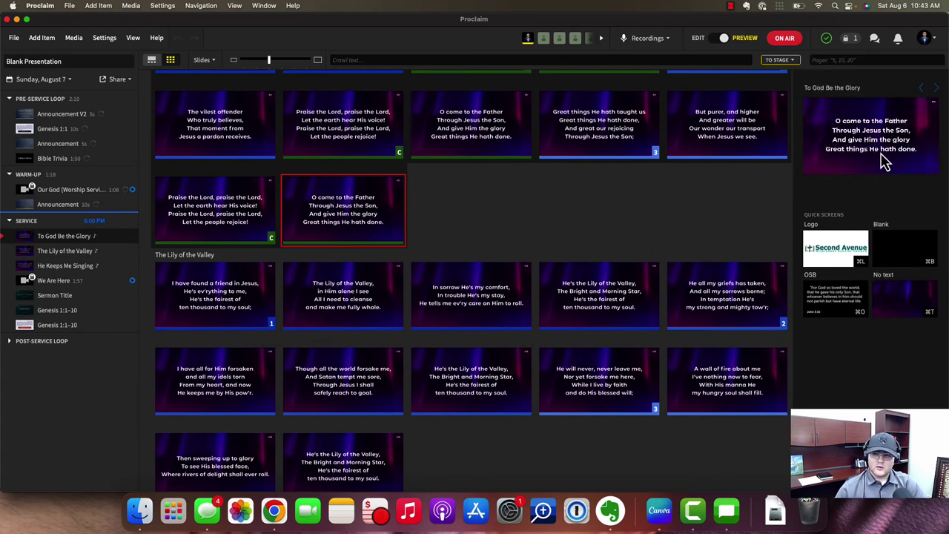
Hide the lyrics on the live song slide, leaving only its background, and show the first slide of The Lily of the Valley.
left_click(907, 304)
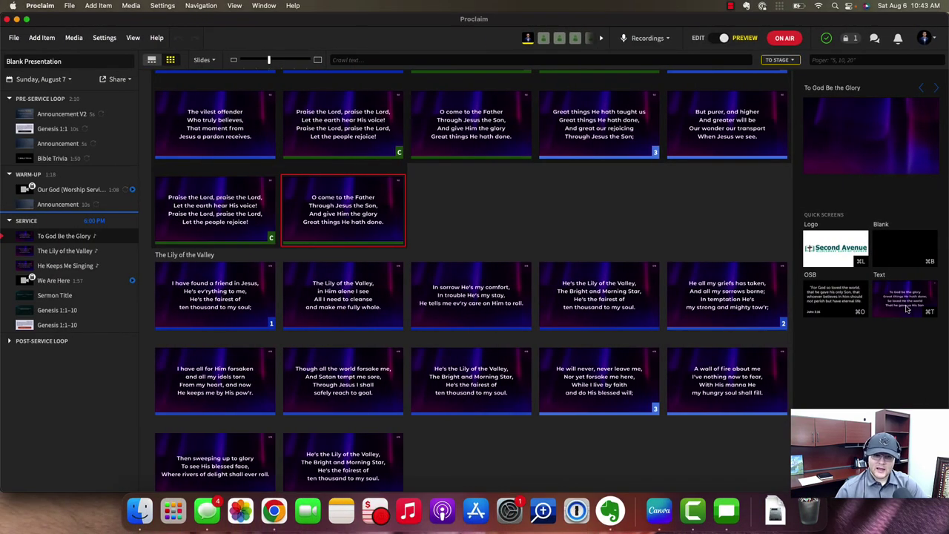
left_click(229, 314)
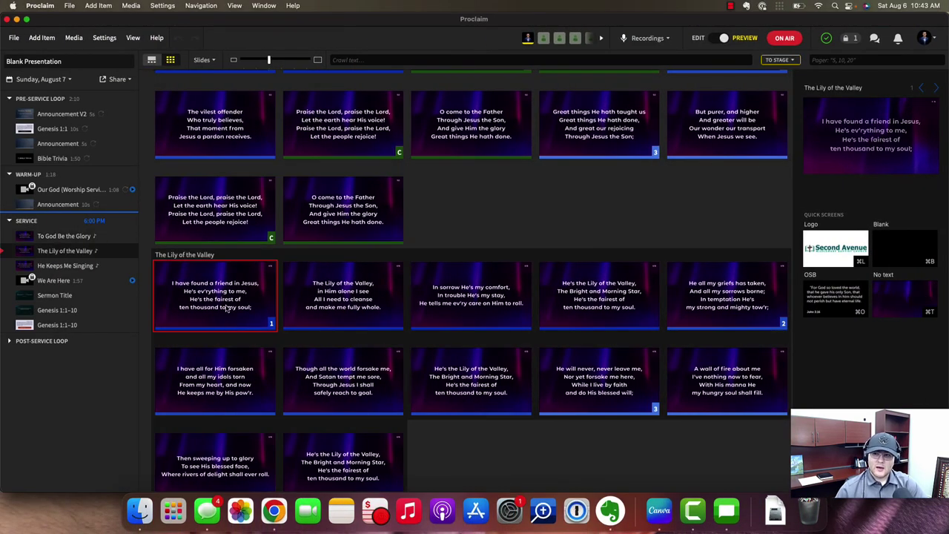
Show the second and third slides of The Lily of the Valley, followed by the final chorus slide of He Keeps Me Singing.
left_click(345, 308)
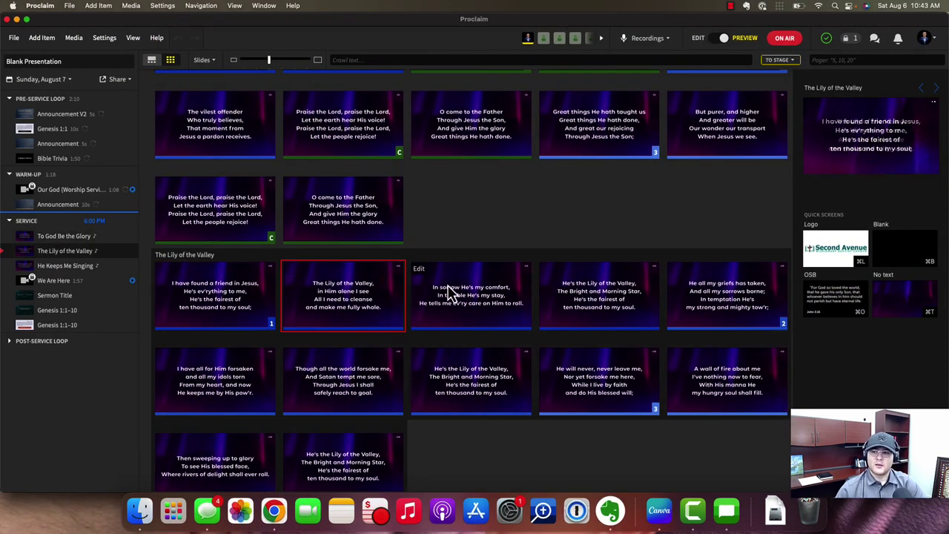
left_click(494, 306)
scroll(493, 297, "down", 10)
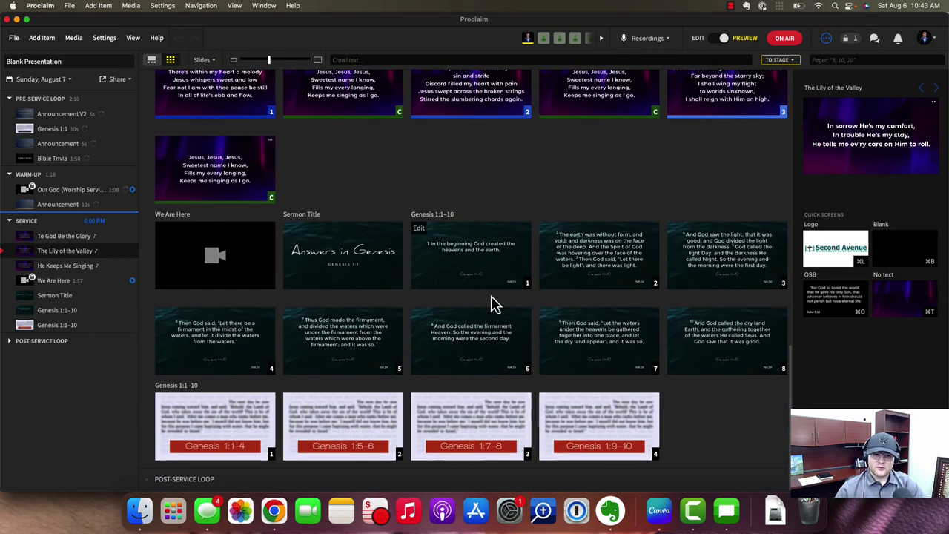
left_click(237, 177)
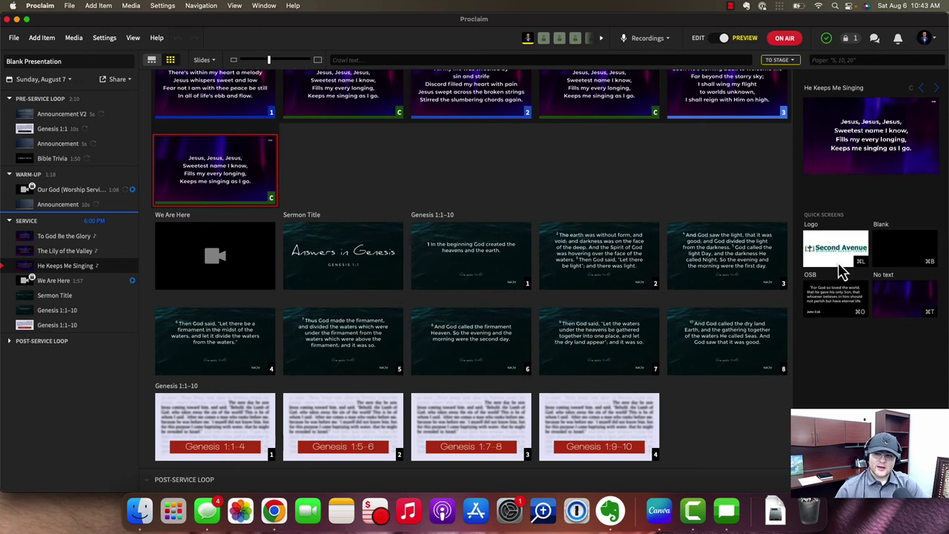
Review the available quick screens in the settings, toggling the Logo screen's Show option off and back on.
left_click(106, 39)
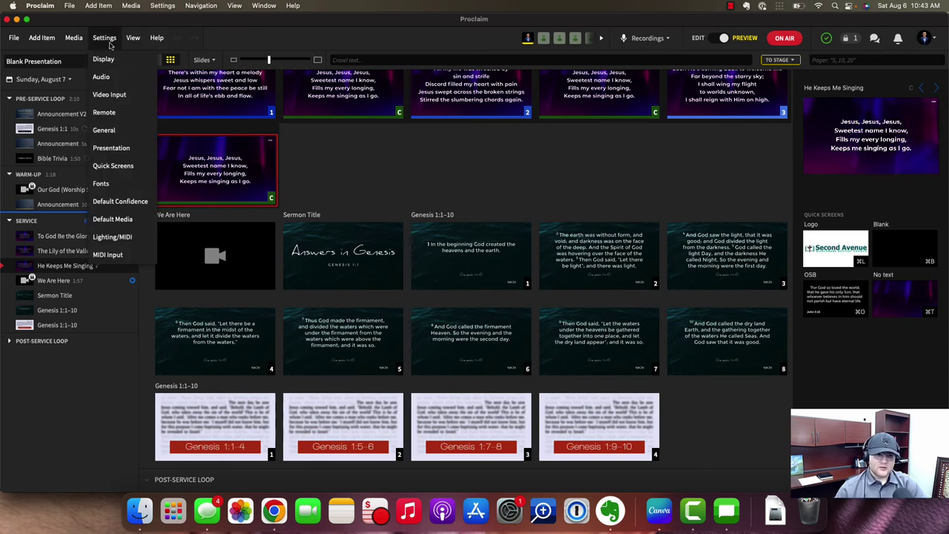
left_click(115, 165)
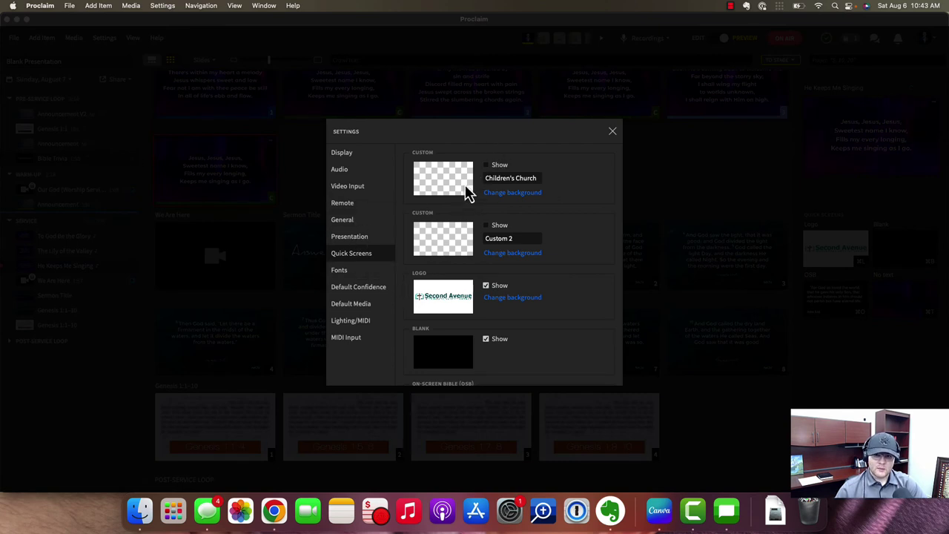
scroll(464, 267, "down", 3)
scroll(463, 268, "down", 10)
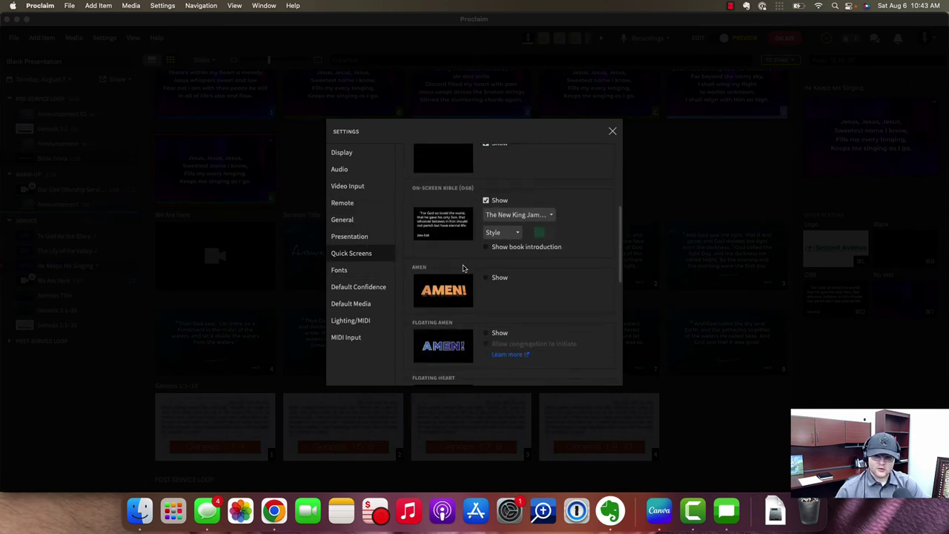
scroll(464, 268, "up", 10)
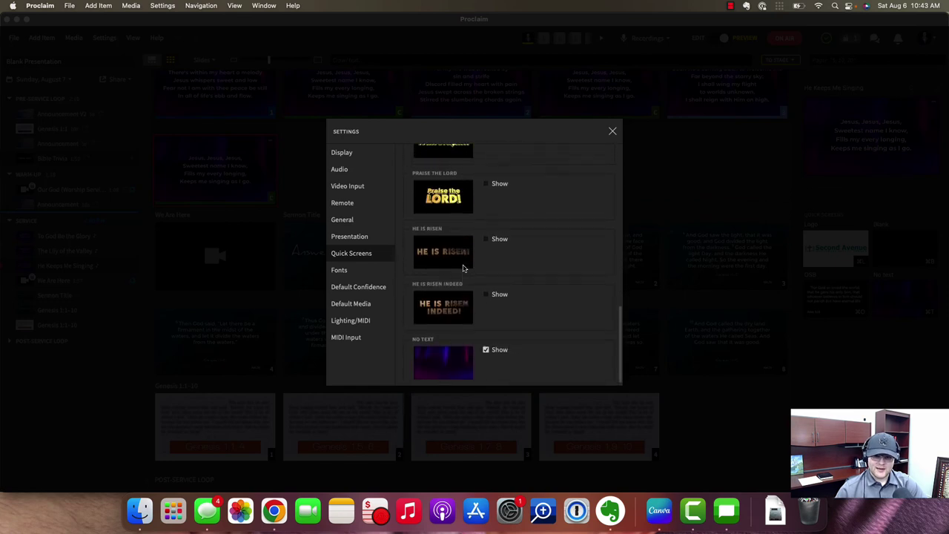
scroll(464, 269, "down", 1)
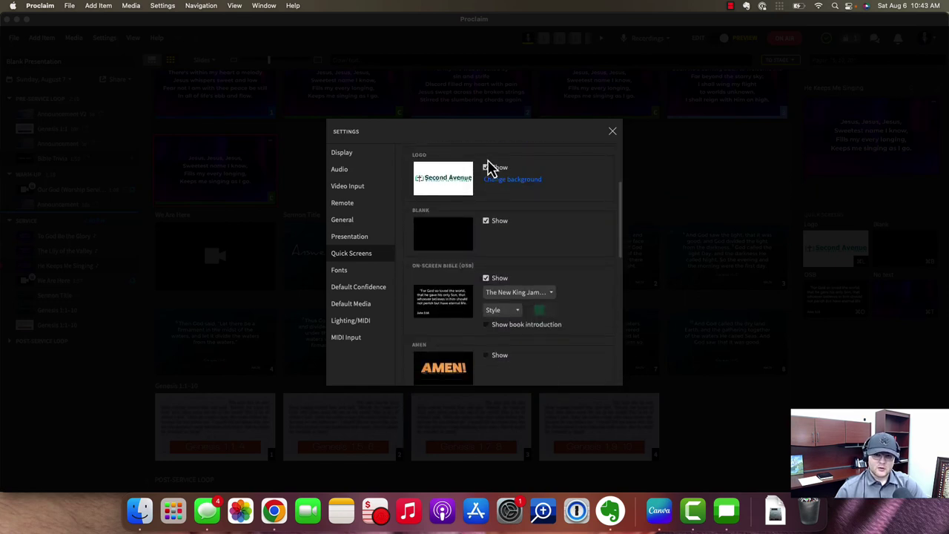
left_click(487, 169)
left_click(487, 170)
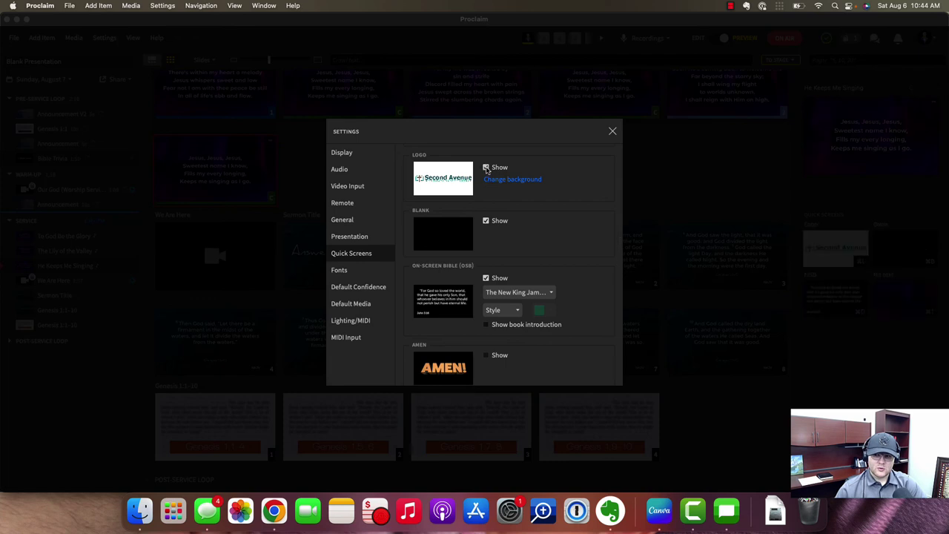
Examine the Logo quick screen's virtual screen, background and import options in the default media template, and close the settings.
left_click(497, 182)
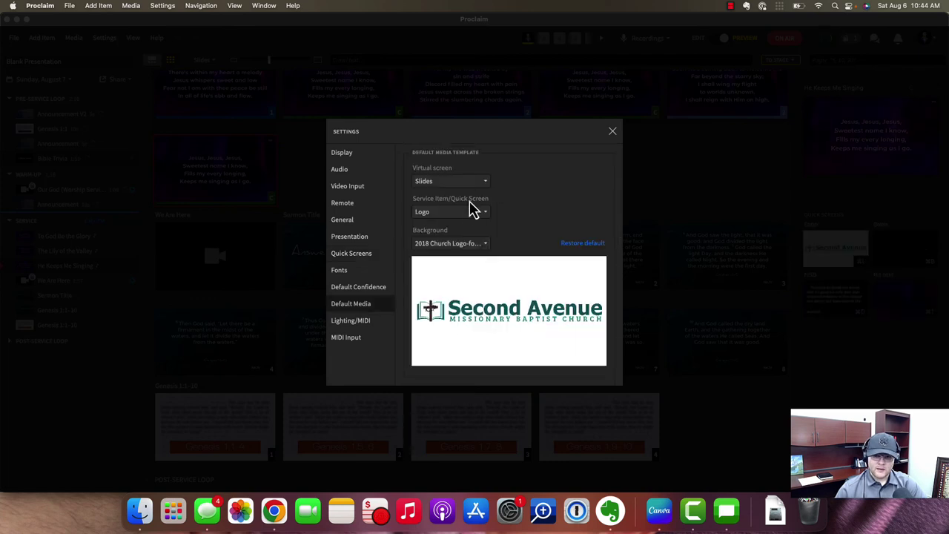
left_click(466, 247)
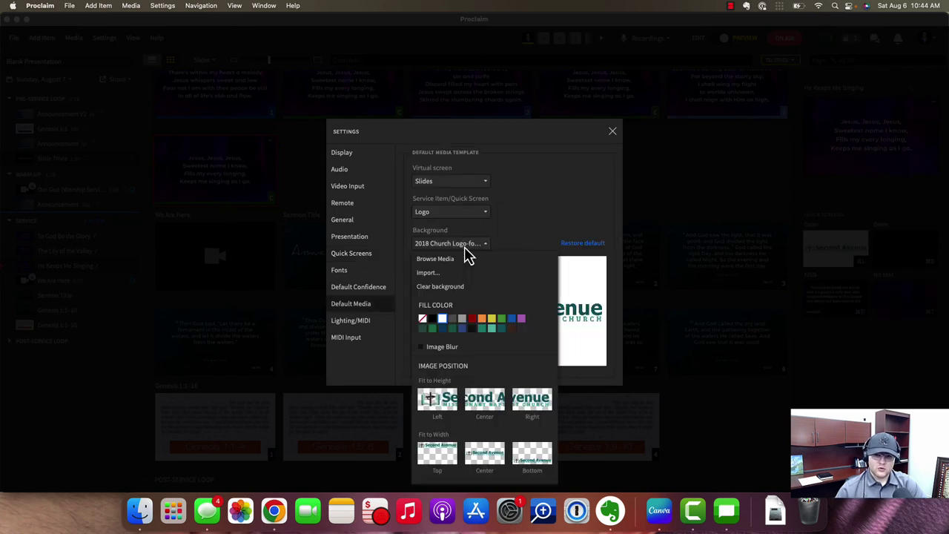
left_click(514, 235)
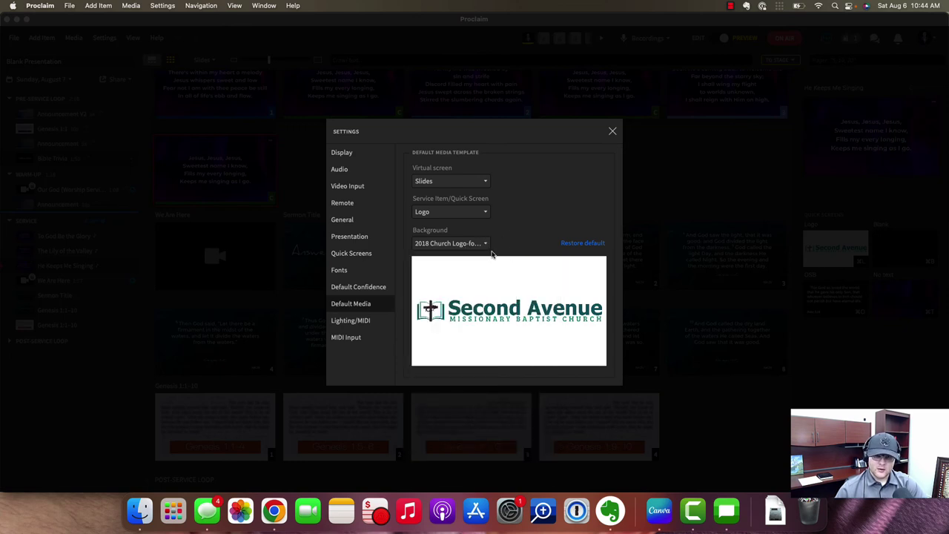
left_click(475, 182)
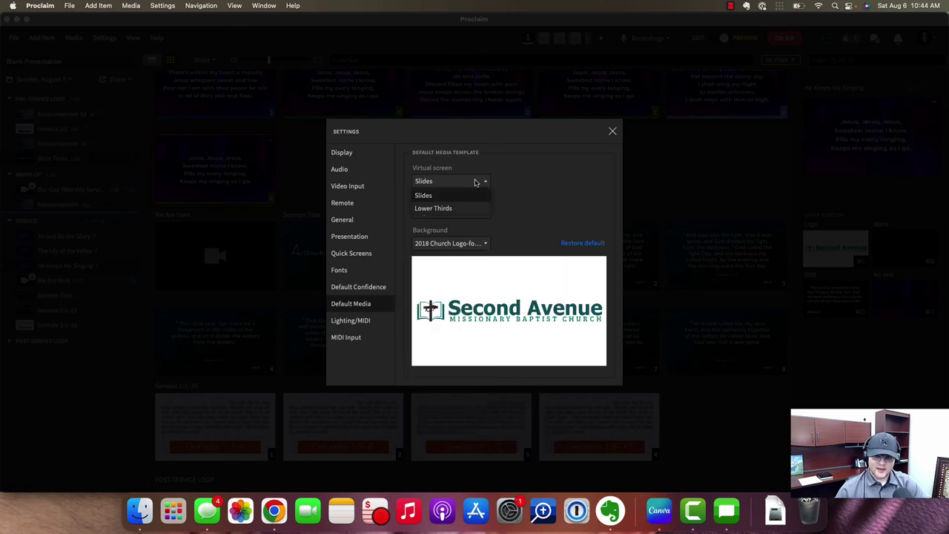
left_click(520, 204)
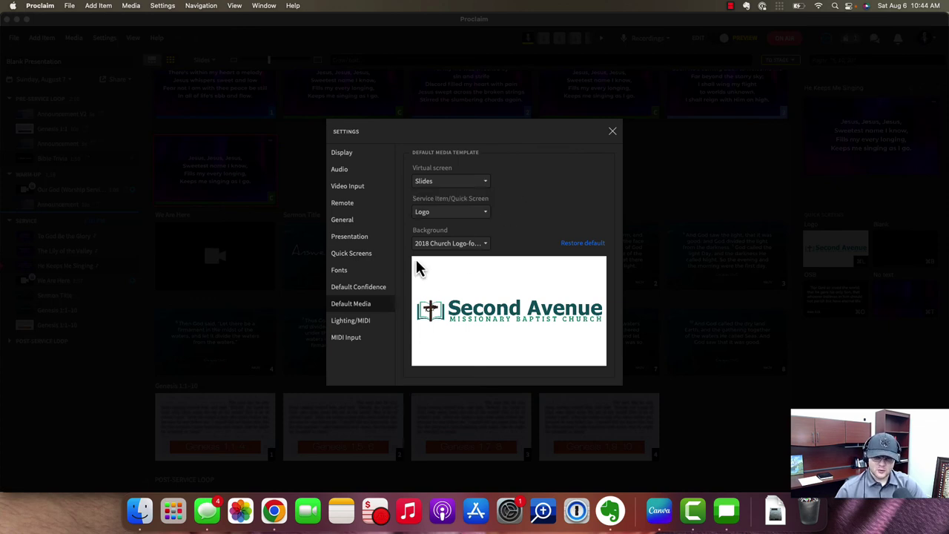
left_click(450, 245)
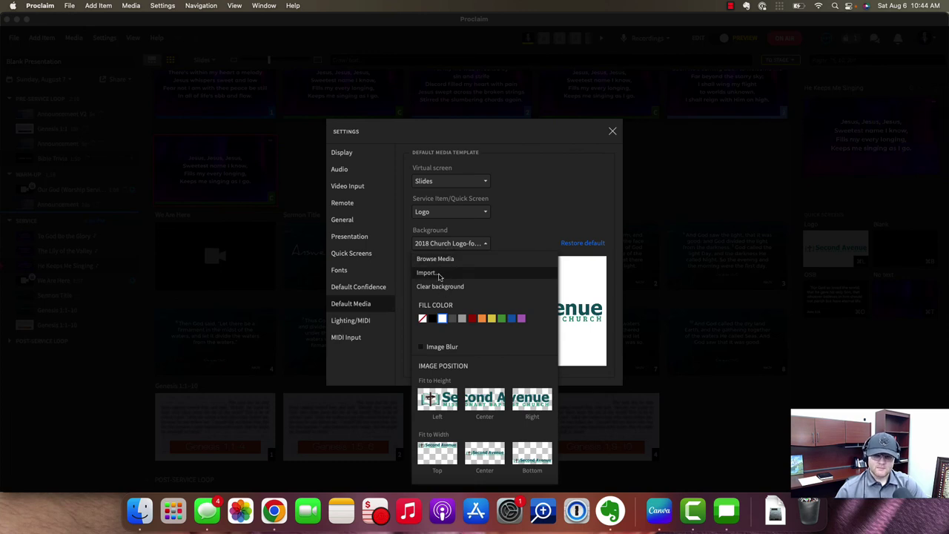
left_click(439, 276)
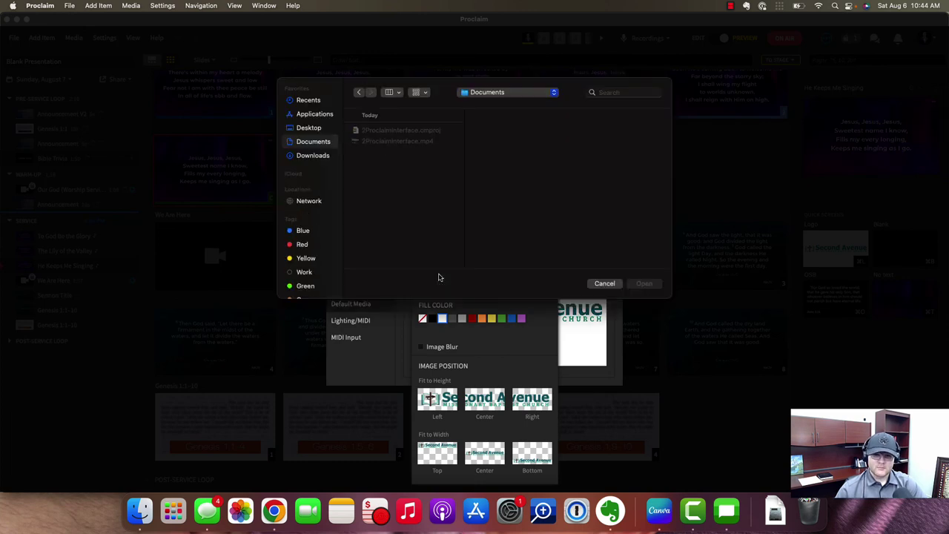
left_click(605, 284)
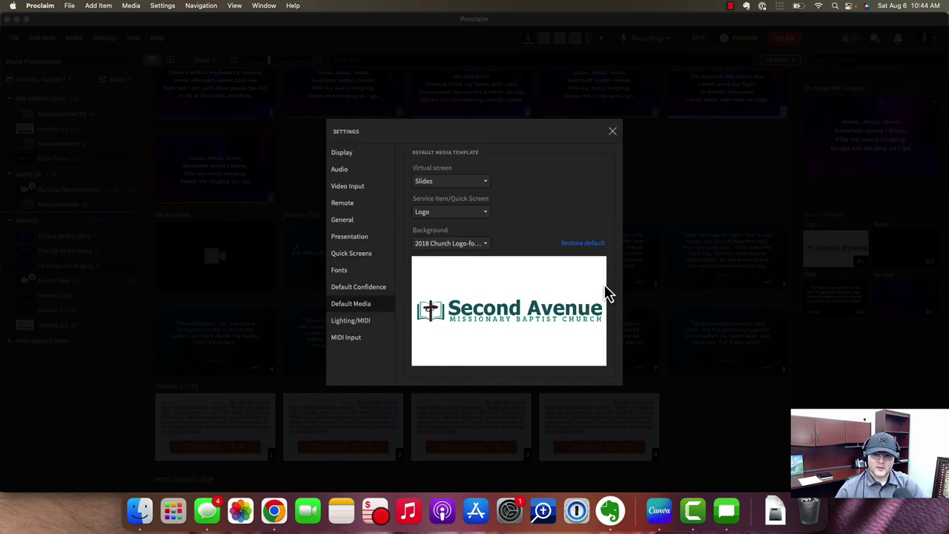
left_click(612, 133)
Show the Logo quick screen on the live output, followed by the Blank quick screen.
left_click(836, 248)
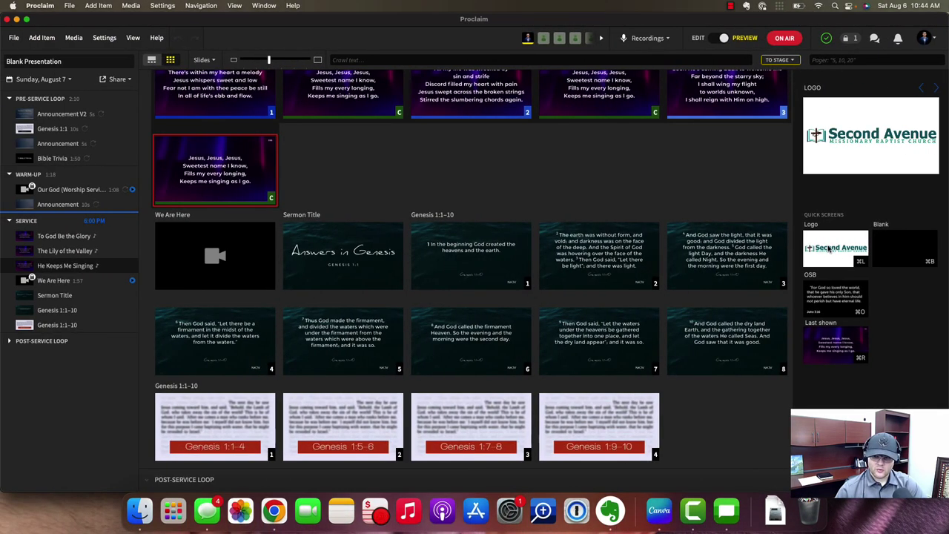
left_click(896, 259)
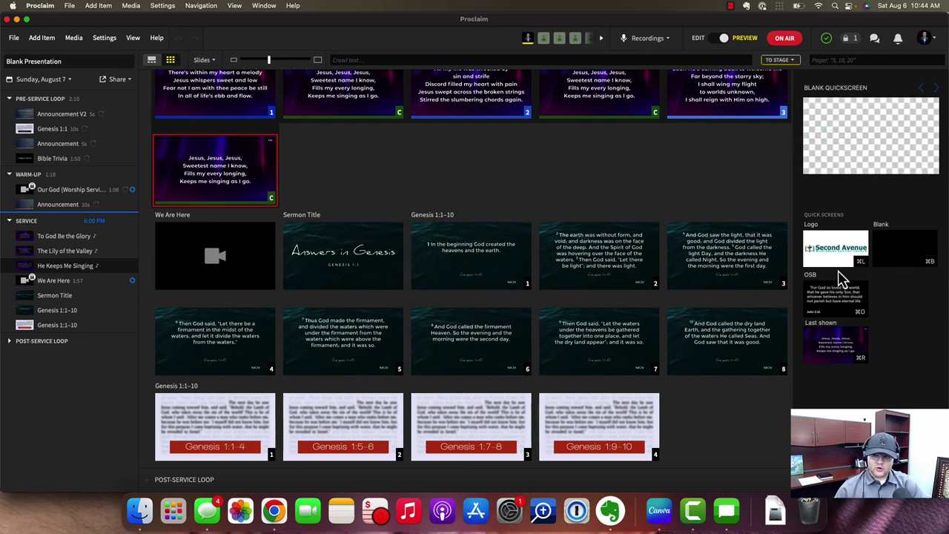
Look at the translation and style options of the On-Screen Bible quick screen in the settings, and close them.
left_click(110, 37)
left_click(119, 166)
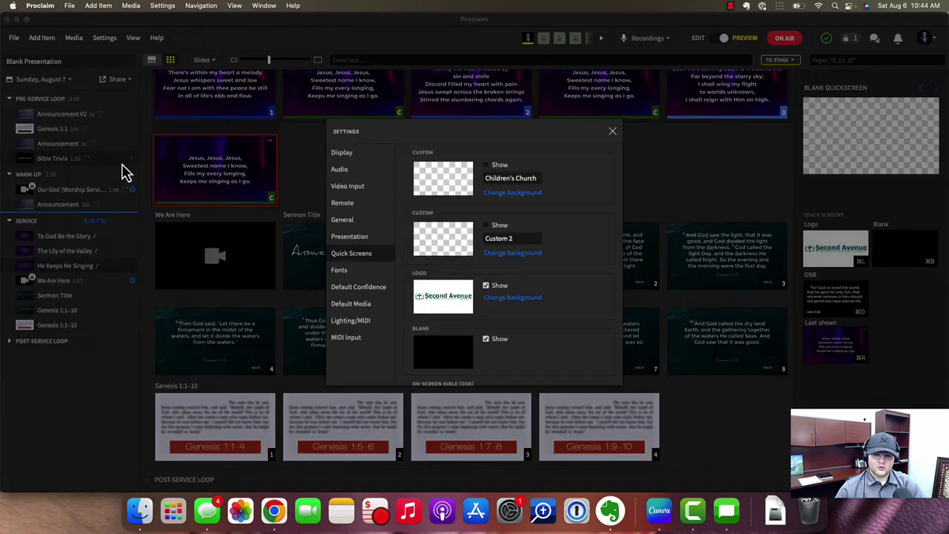
scroll(493, 304, "down", 3)
scroll(500, 304, "up", 1)
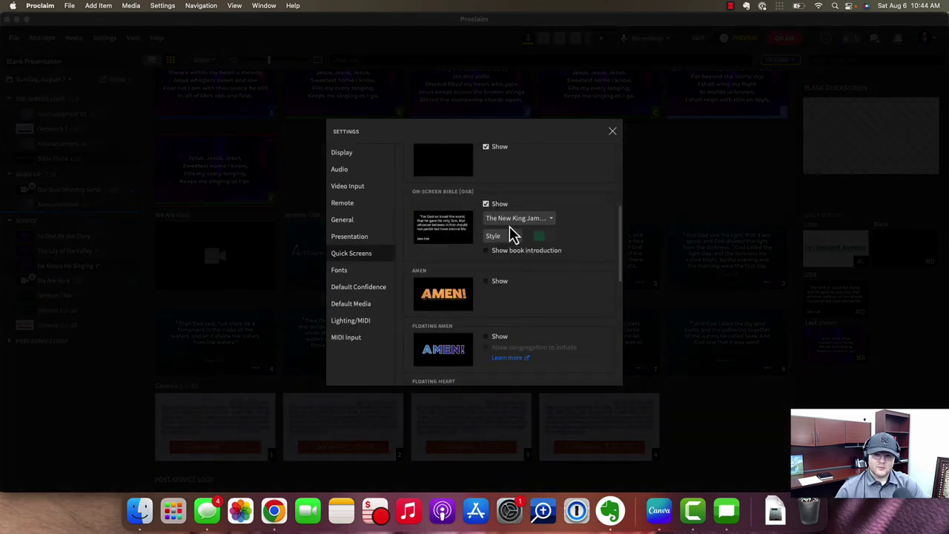
left_click(501, 237)
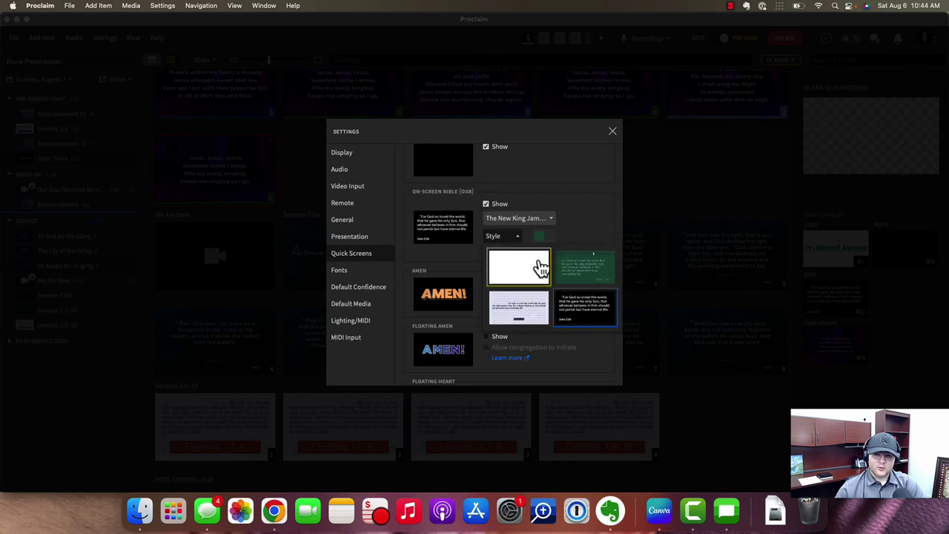
left_click(586, 218)
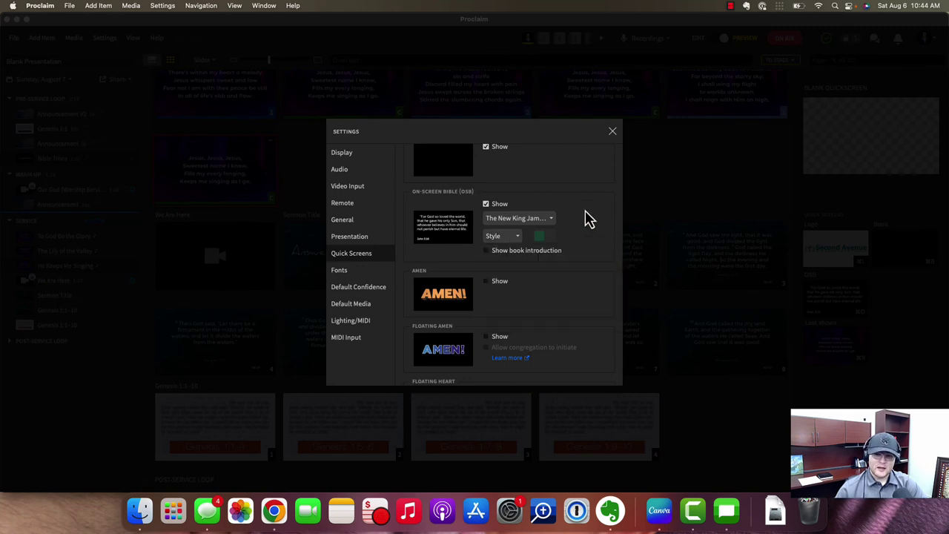
left_click(613, 131)
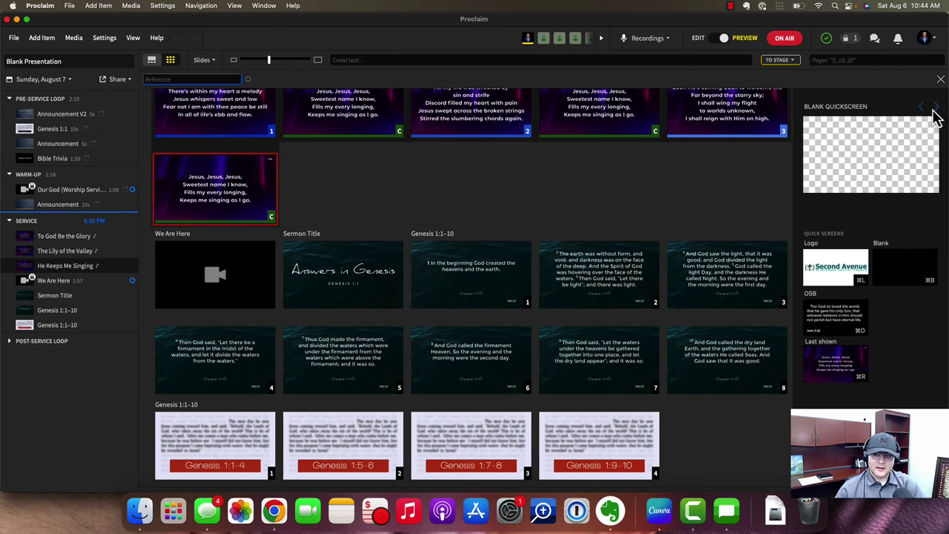
Present Genesis 1:1 on the live output with the On-Screen Bible quick screen, and leave the full-screen view.
left_click(942, 79)
left_click(813, 307)
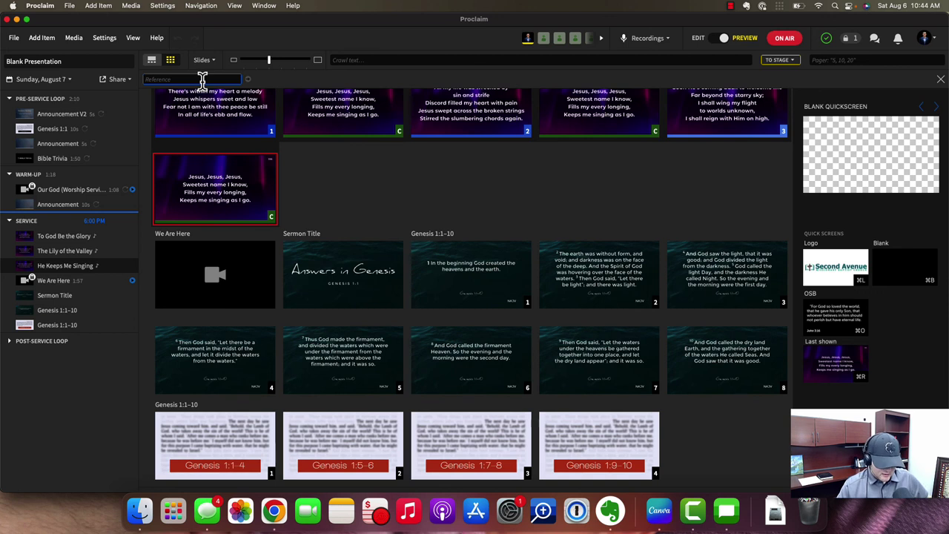
type("genesis")
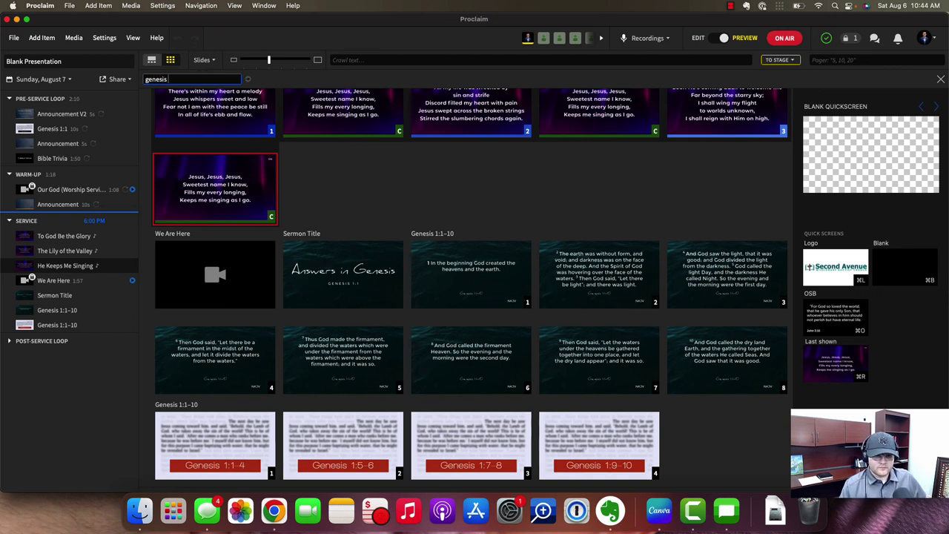
type(" 1:1")
key("Return")
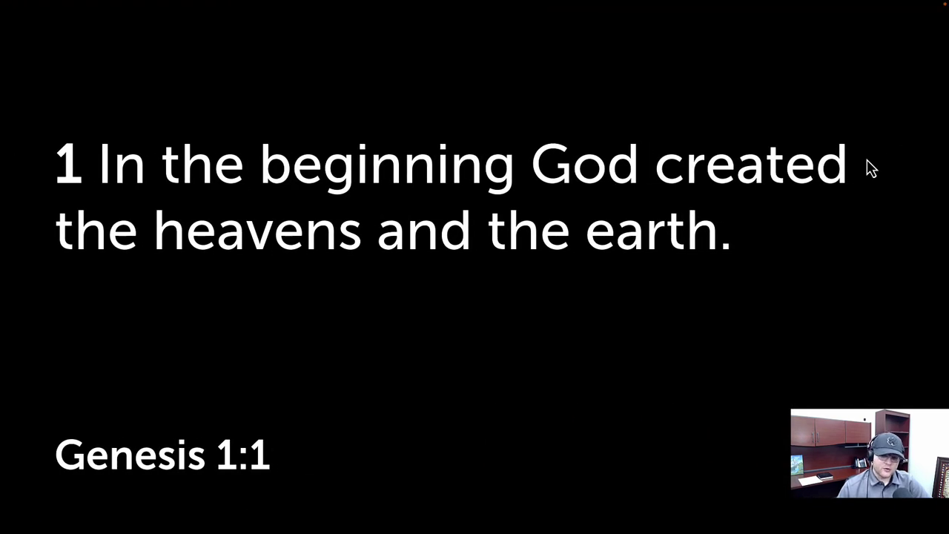
key("Escape")
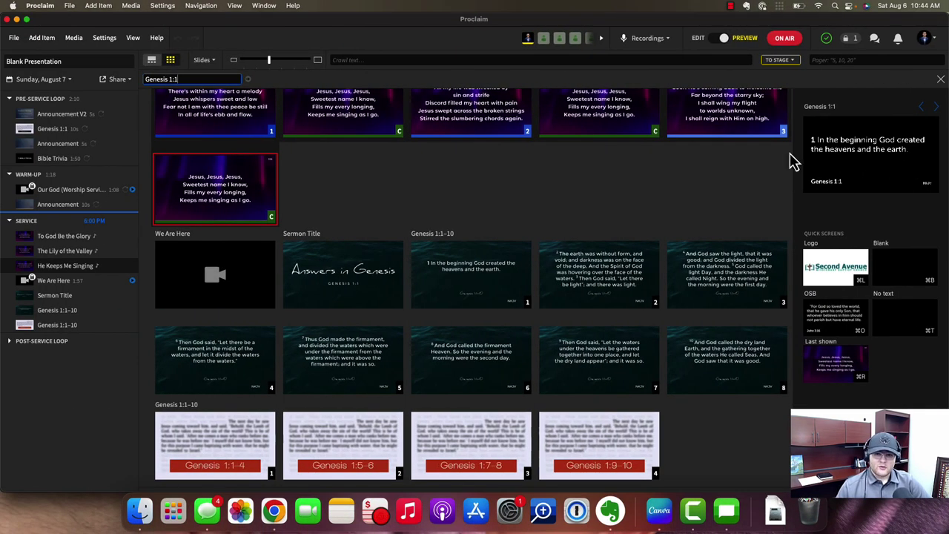
Return to the start of the slide overview, switch from preview to edit mode and take the presentation off air.
scroll(630, 196, "up", 1)
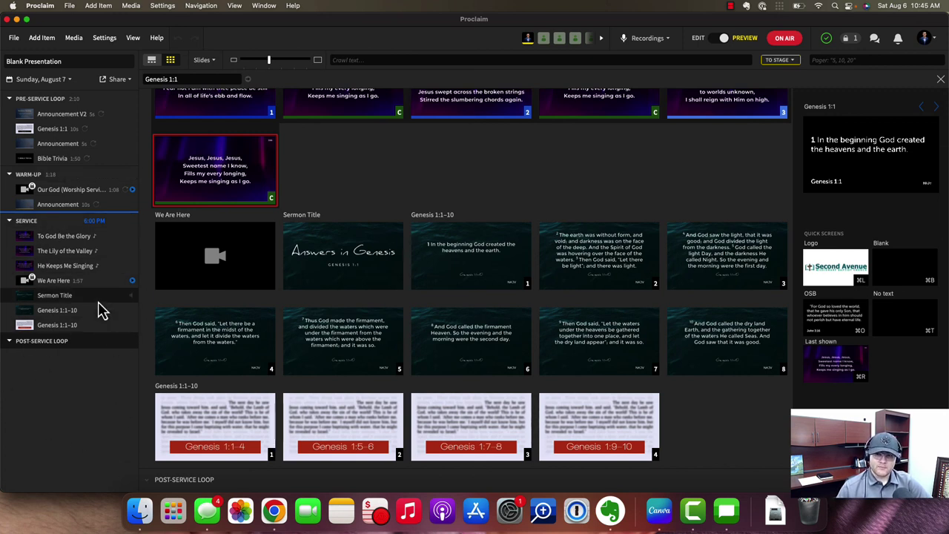
left_click(123, 205)
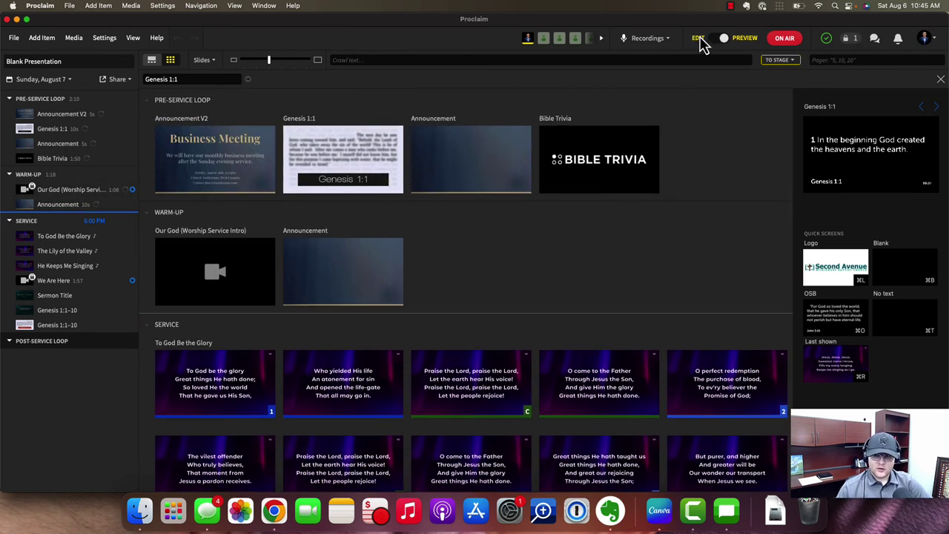
left_click(752, 38)
left_click(752, 38)
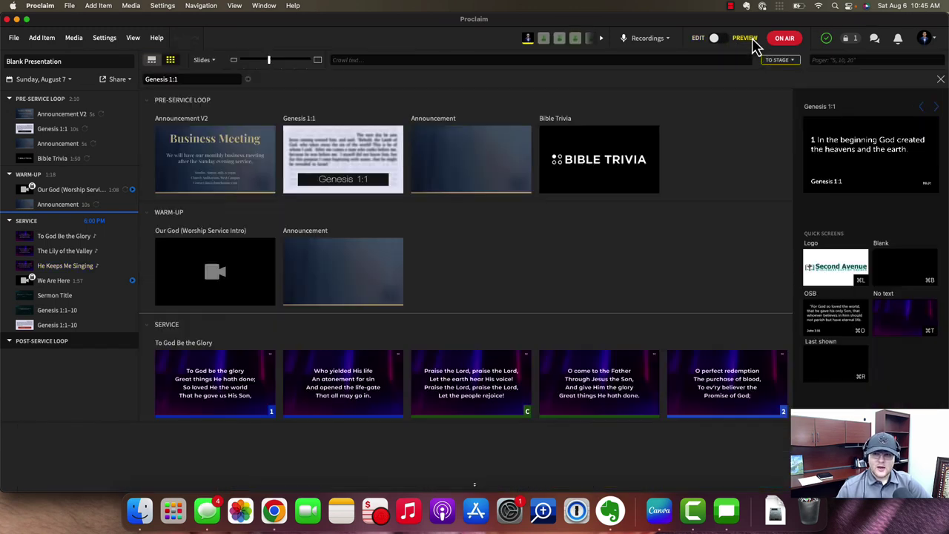
left_click(786, 41)
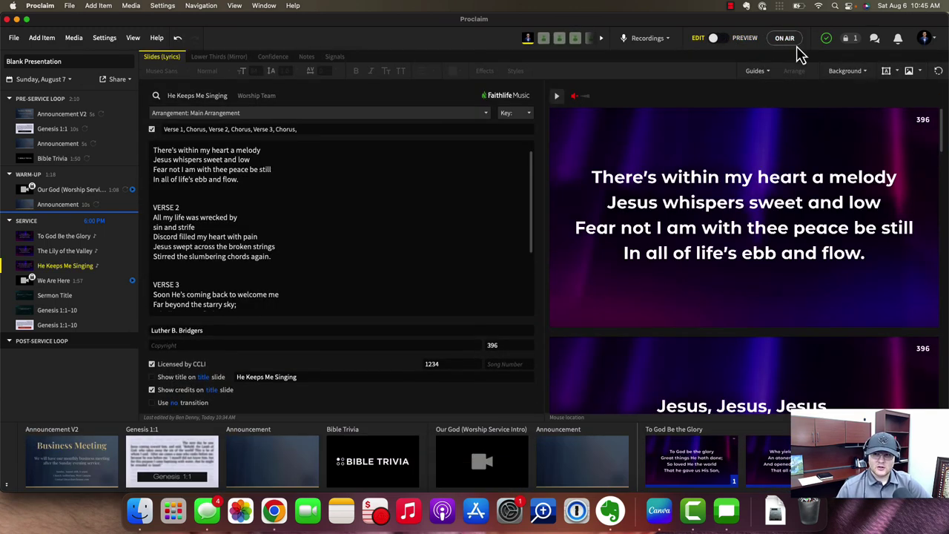
Put the presentation back on air with watermarks and exit the full-screen output.
left_click(784, 42)
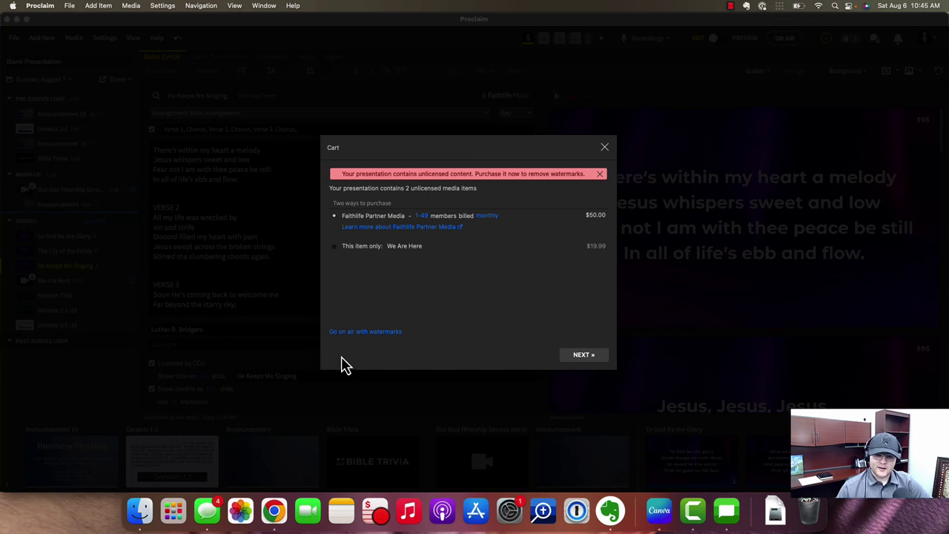
left_click(355, 334)
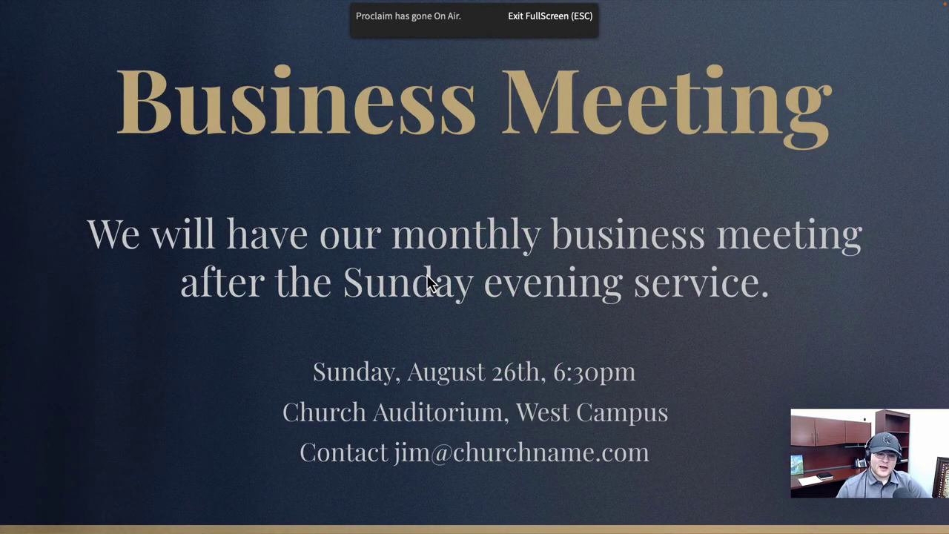
key("Escape")
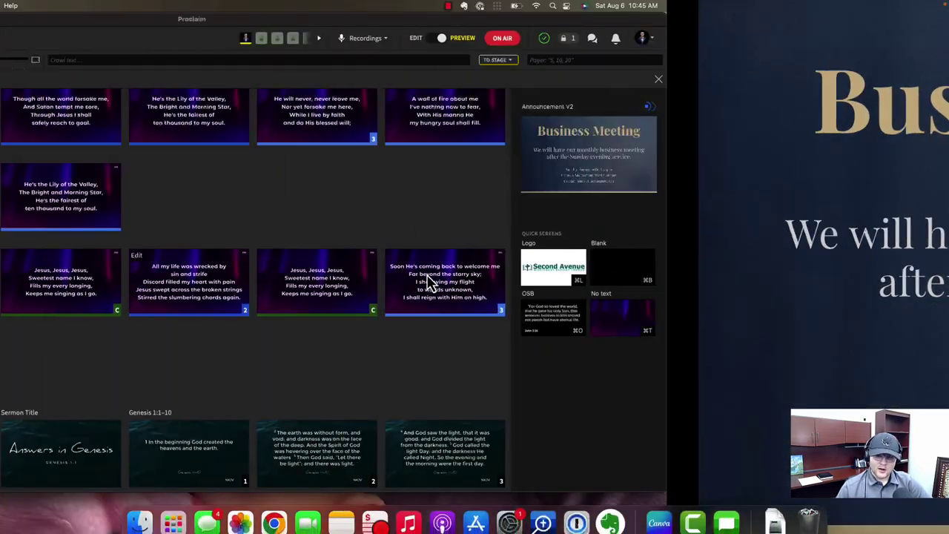